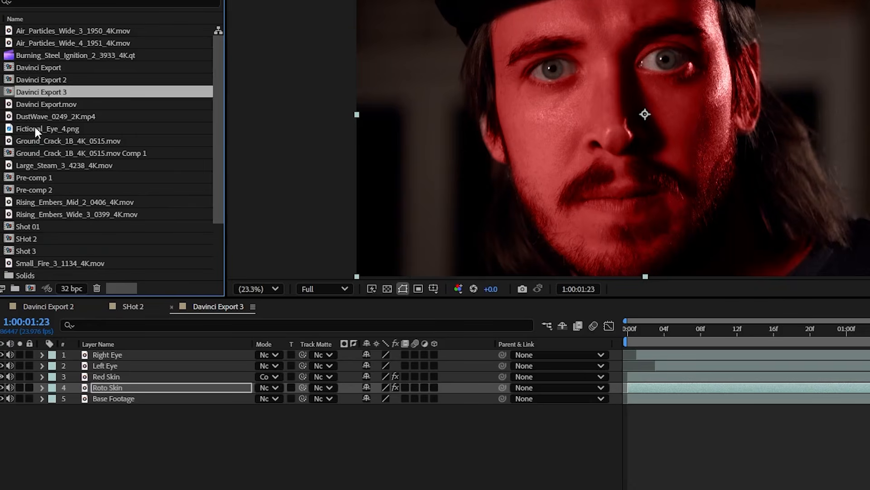
# Step: Add Fictional_Eye_4.png to the Davinci Export 3 composition at the top of the layer stack
pyautogui.moveTo(45, 129); pyautogui.dragTo(99, 358)
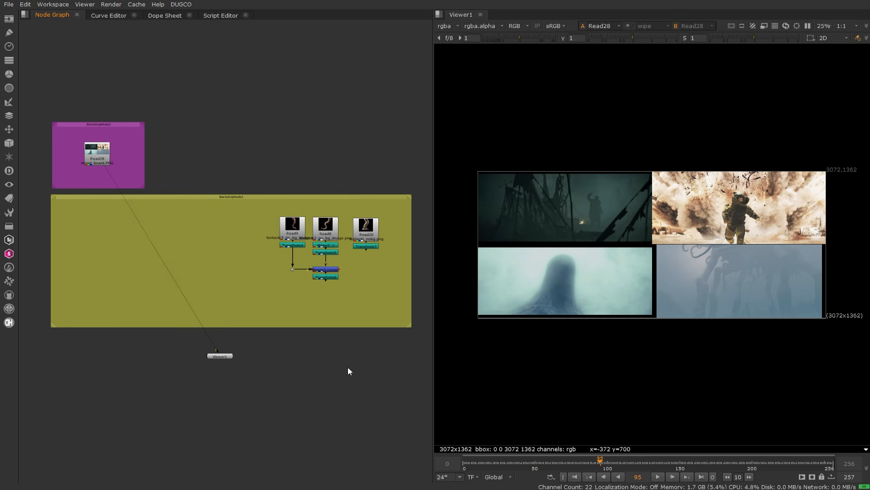
# Step: Look over the node graph with its purple mood board backdrop and the yellow tentacle image backdrop
pyautogui.scroll(-2, 343, 363)
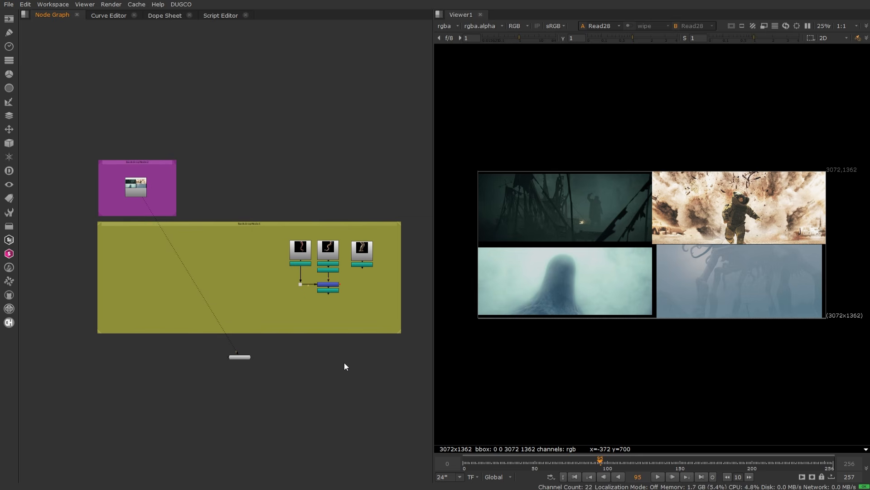
pyautogui.keyDown('alt'); pyautogui.moveTo(349, 369); pyautogui.dragTo(324, 370); pyautogui.keyUp('alt')
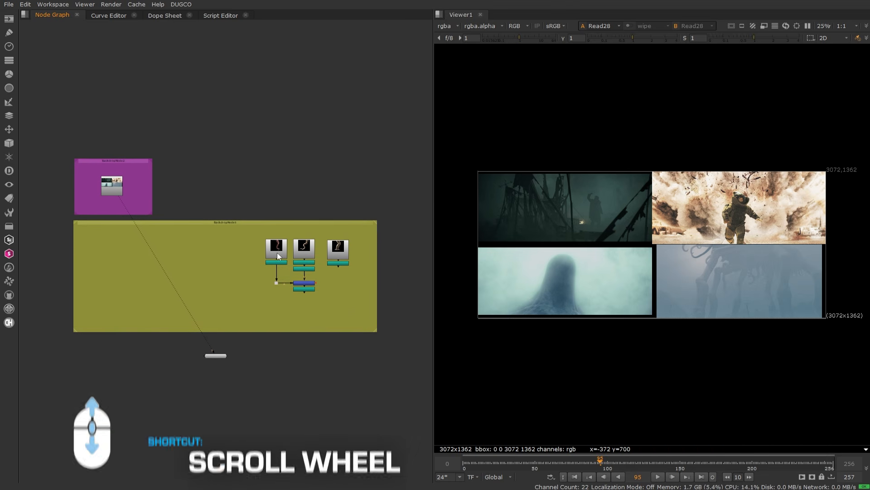
pyautogui.scroll(3, 276, 253)
pyautogui.scroll(-5, 276, 254)
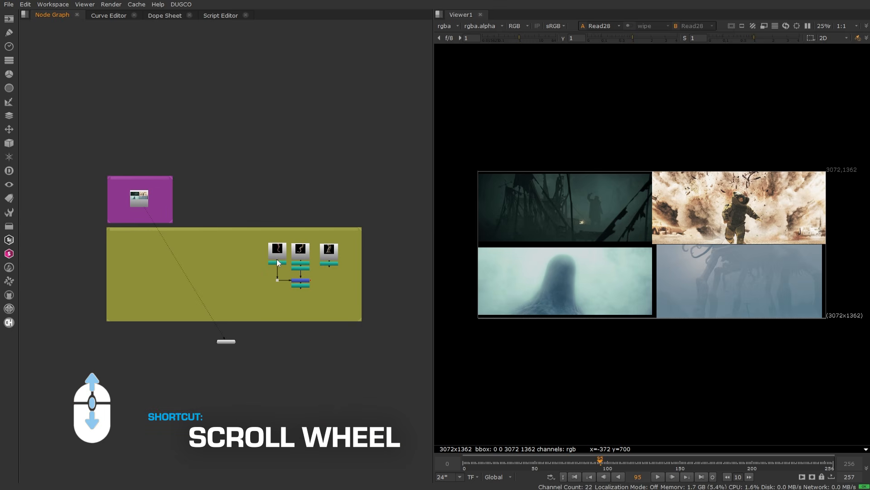
pyautogui.moveTo(253, 199); pyautogui.dragTo(252, 180, button='middle')
pyautogui.scroll(3, 252, 218)
pyautogui.scroll(-2, 252, 218)
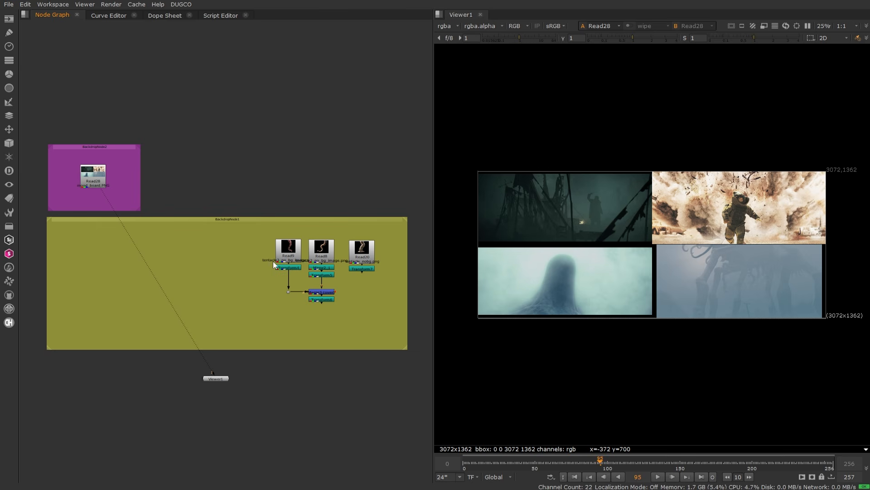
pyautogui.moveTo(252, 190); pyautogui.dragTo(240, 204, button='middle')
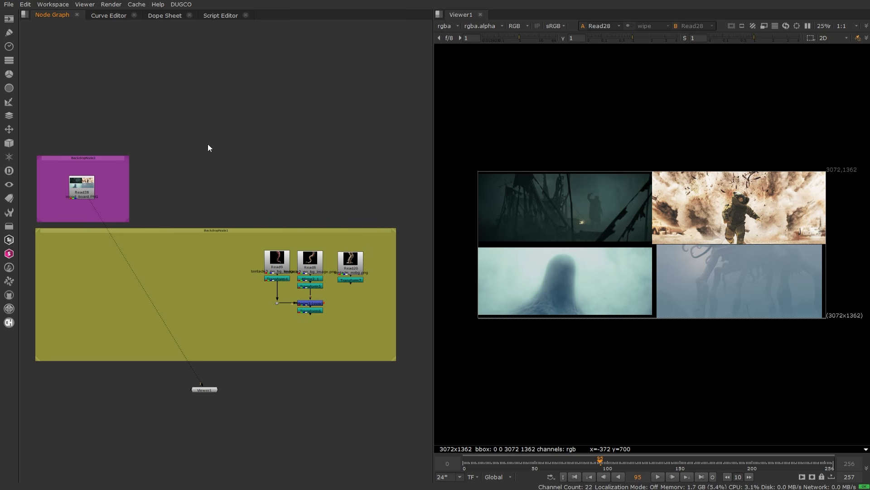
pyautogui.moveTo(170, 205); pyautogui.dragTo(181, 200, button='middle')
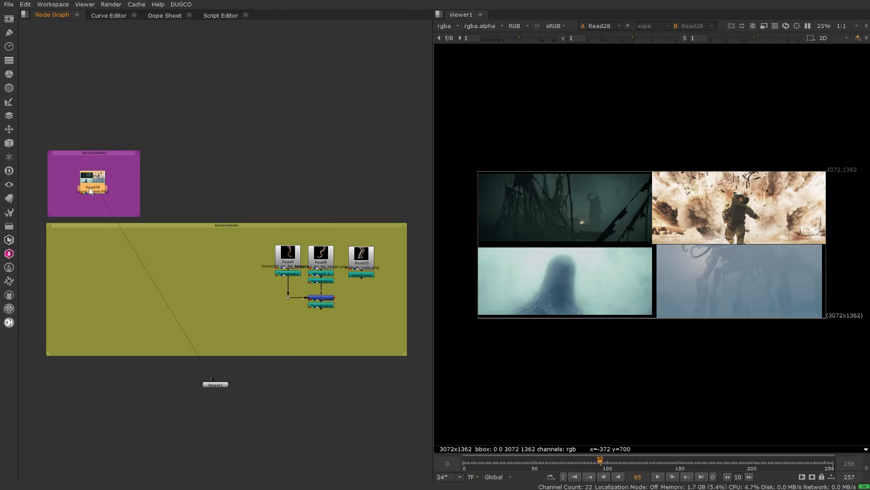
# Step: Examine the Read28 mood board node and its four reference images in the viewer
pyautogui.scroll(3, 89, 187)
pyautogui.moveTo(339, 184); pyautogui.dragTo(247, 167, button='middle')
pyautogui.scroll(-2, 247, 166)
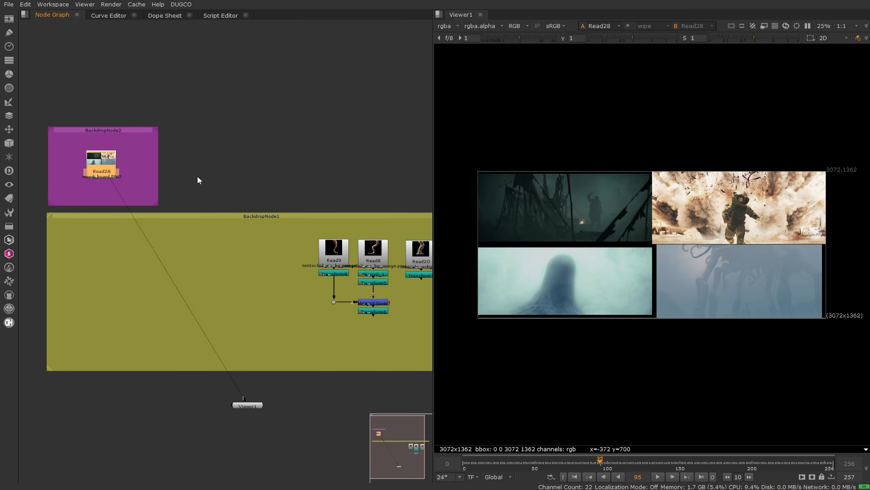
pyautogui.click(112, 179)
pyautogui.moveTo(674, 231); pyautogui.dragTo(675, 235, button='middle')
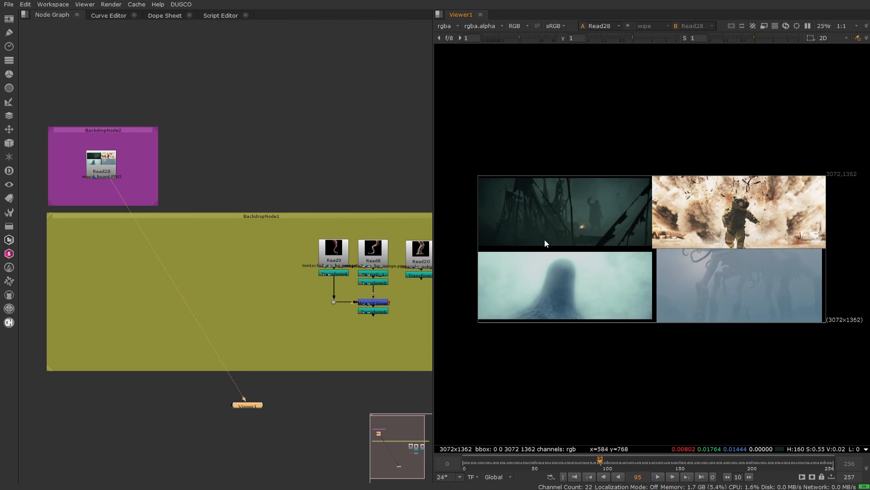
pyautogui.scroll(1, 589, 247)
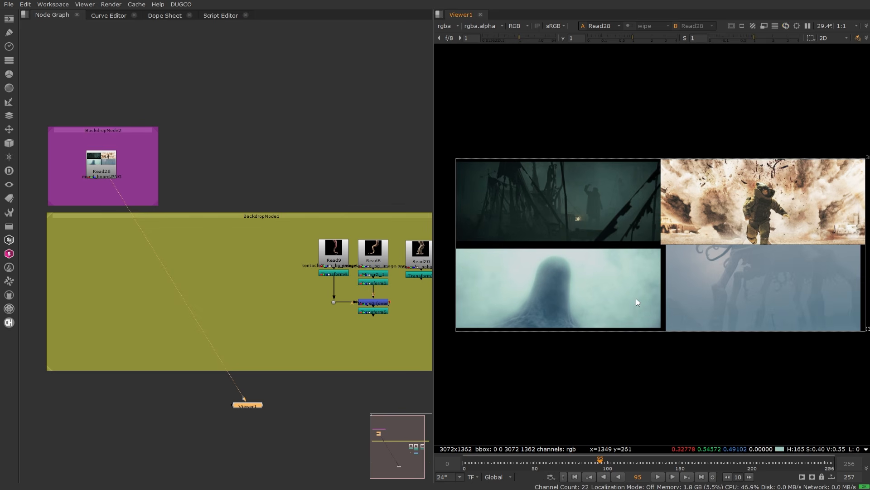
pyautogui.scroll(-1, 686, 257)
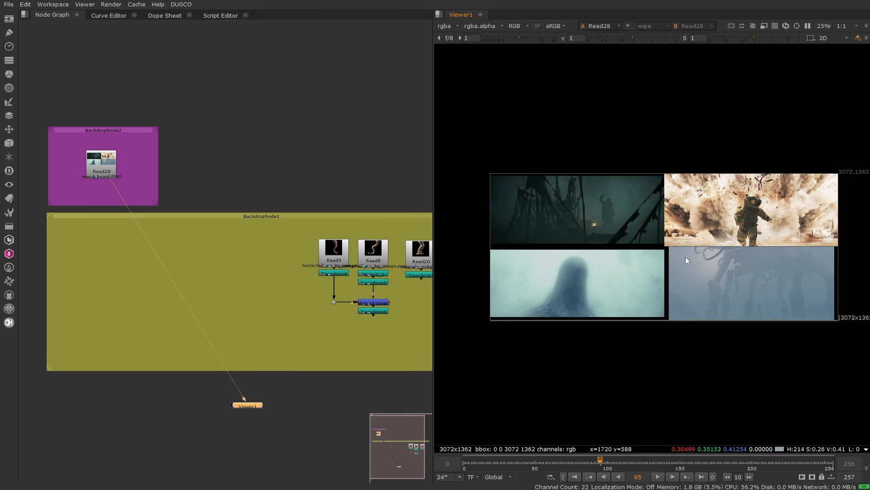
pyautogui.moveTo(680, 257); pyautogui.dragTo(676, 260, button='middle')
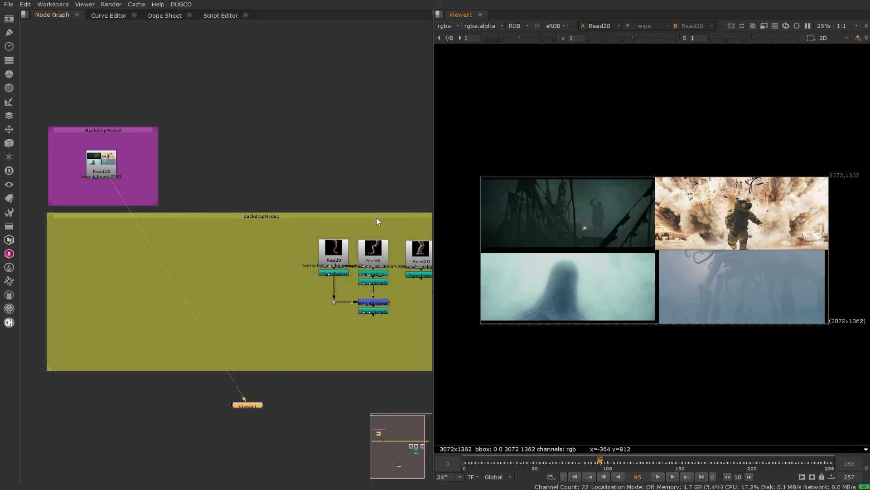
# Step: View the three tentacle images Read9, Read8 and Read20 one after another in the viewer
pyautogui.moveTo(376, 218); pyautogui.dragTo(352, 213, button='middle')
pyautogui.scroll(-2, 341, 211)
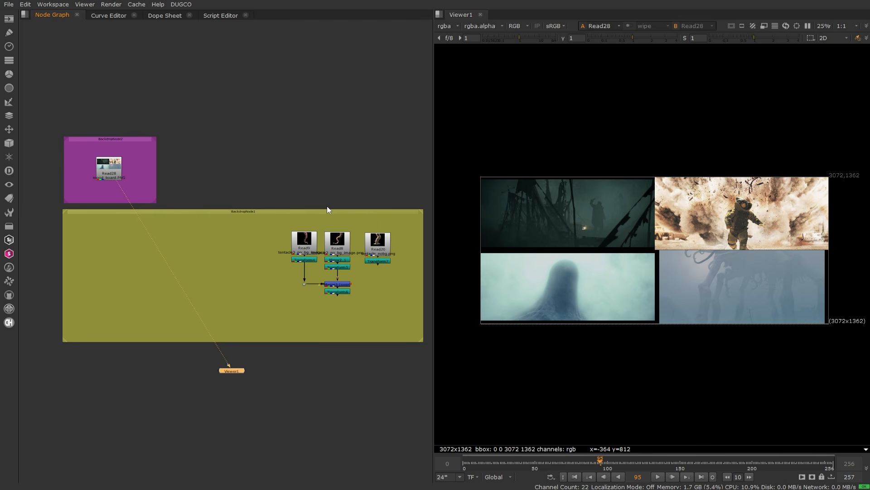
pyautogui.scroll(2, 301, 240)
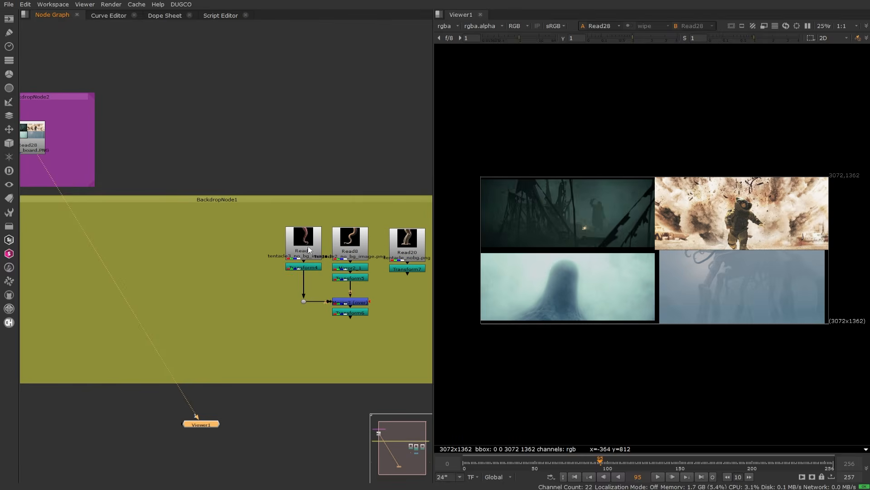
pyautogui.scroll(-2, 302, 241)
pyautogui.scroll(3, 306, 245)
pyautogui.click(312, 253)
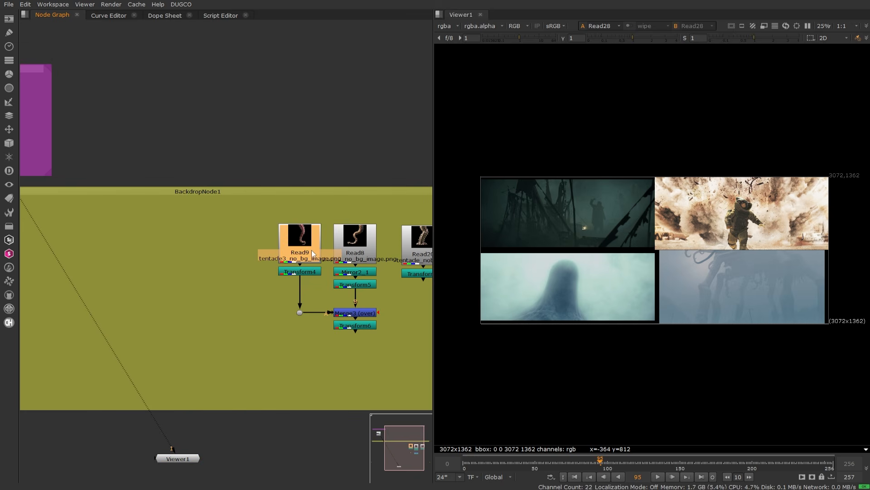
pyautogui.press('1')
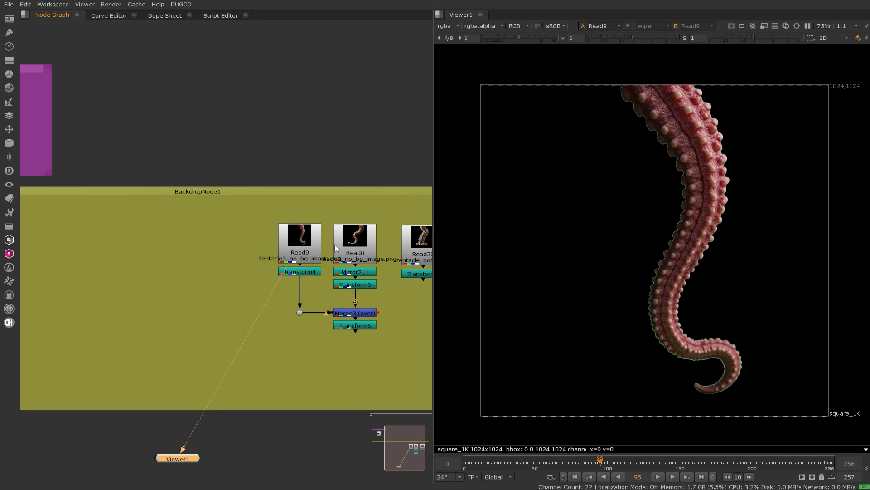
pyautogui.click(374, 249)
pyautogui.press('1')
pyautogui.click(419, 250)
pyautogui.press('1')
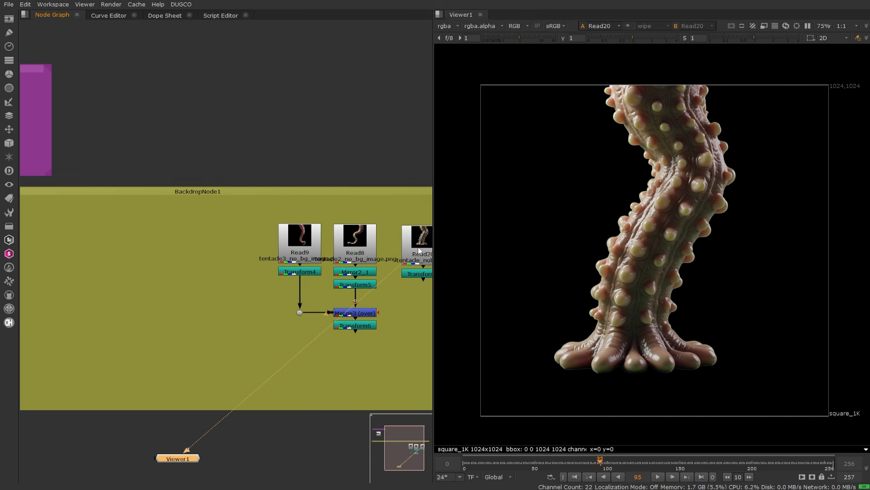
# Step: Compare the tentacle images again by viewing Read8, Read9, Read8 and Read20 in turn
pyautogui.click(365, 251)
pyautogui.press('1')
pyautogui.click(317, 248)
pyautogui.press('1')
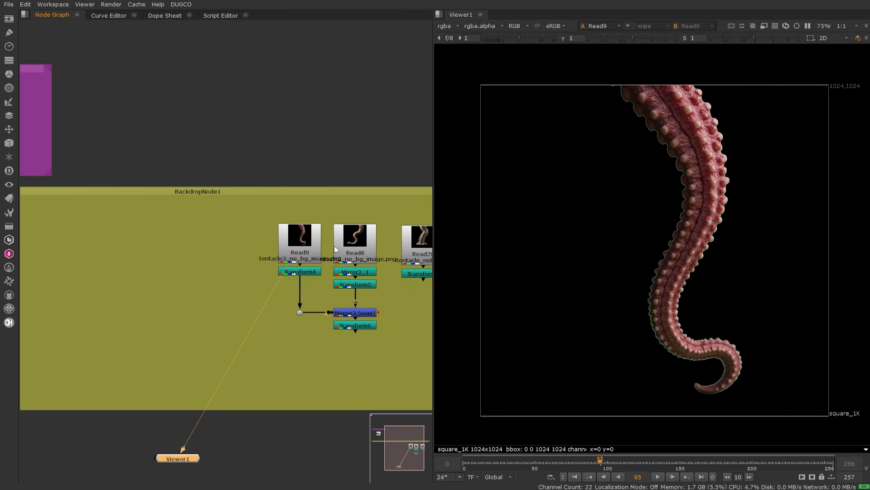
pyautogui.click(358, 249)
pyautogui.press('1')
pyautogui.click(417, 250)
pyautogui.press('1')
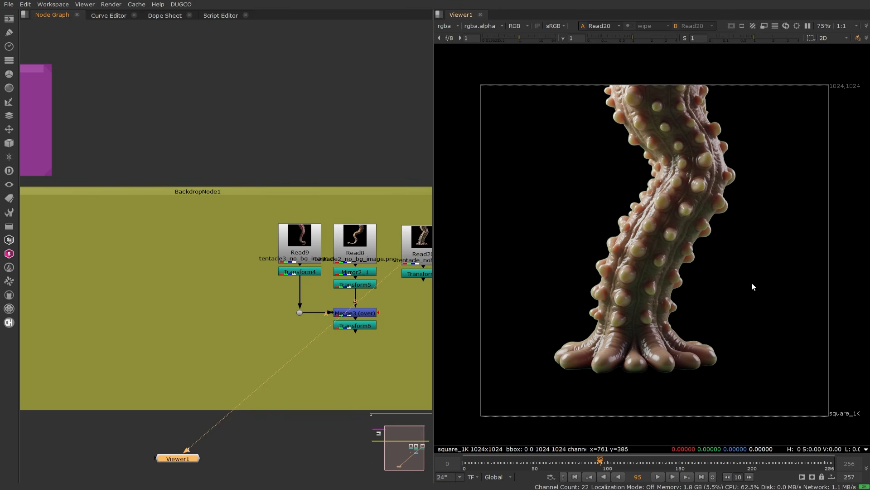
pyautogui.moveTo(386, 317); pyautogui.dragTo(337, 320, button='middle')
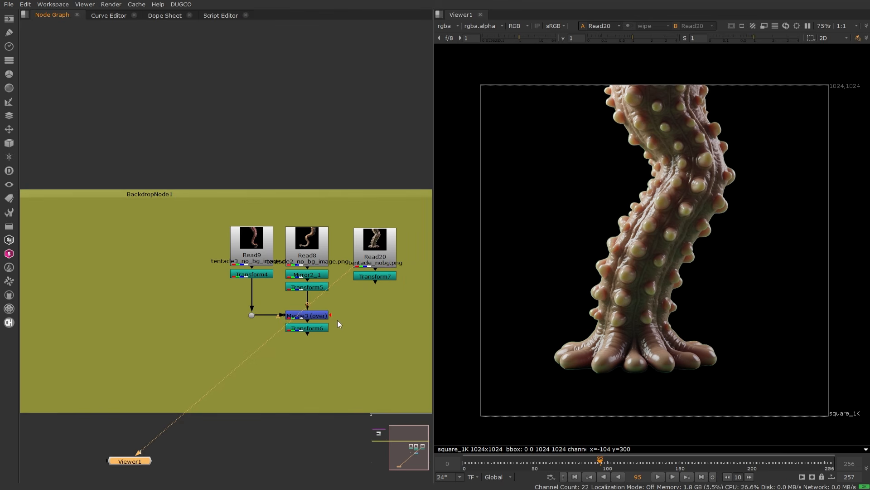
pyautogui.click(299, 260)
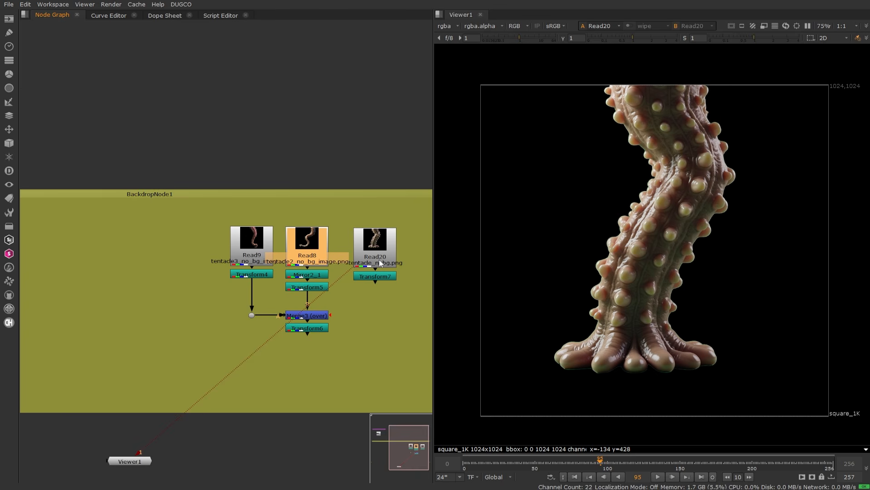
# Step: Show the Read28 mood board in the viewer again and inspect its foggy and explosion reference images up close
pyautogui.scroll(-3, 309, 254)
pyautogui.click(40, 164)
pyautogui.press('1')
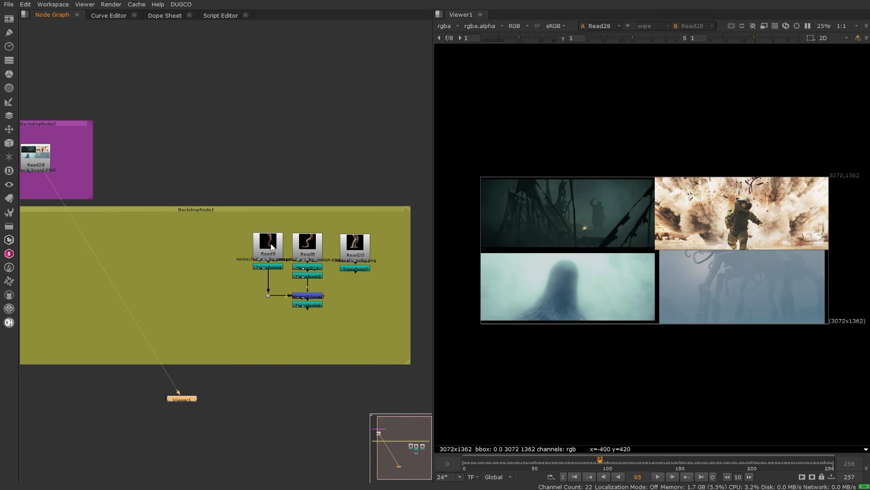
pyautogui.scroll(3, 639, 267)
pyautogui.scroll(2, 610, 285)
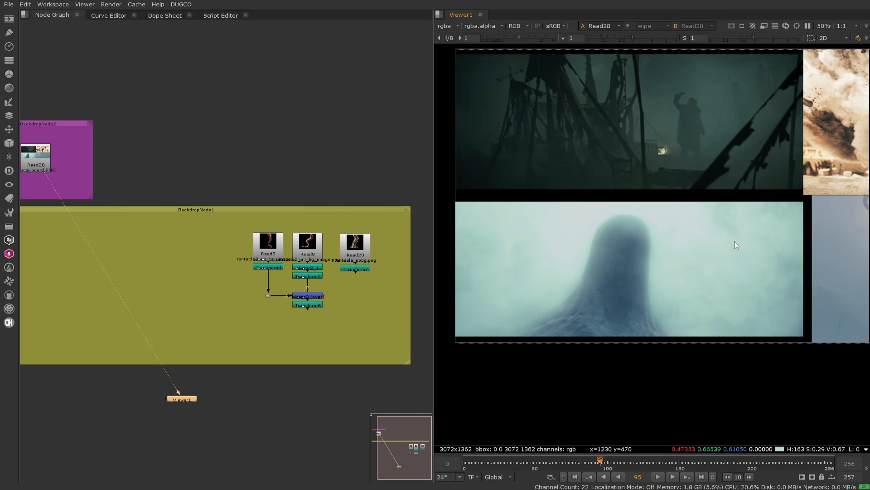
pyautogui.moveTo(735, 244); pyautogui.dragTo(733, 301, button='middle')
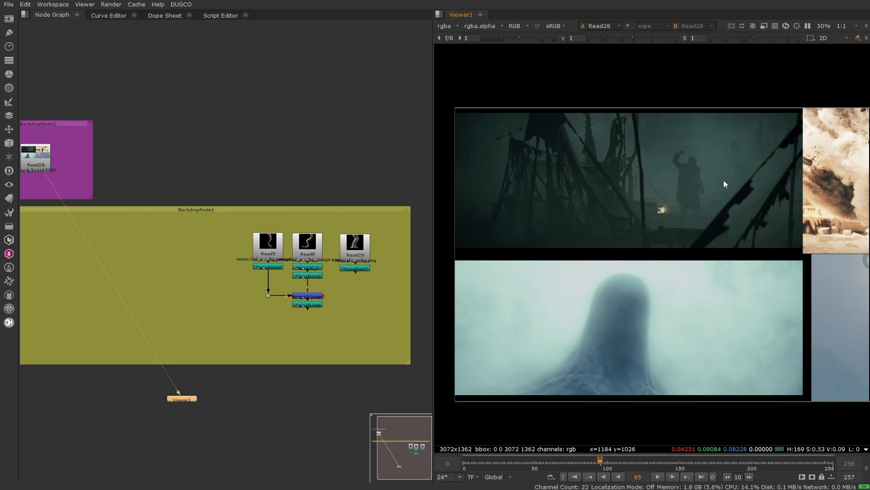
pyautogui.moveTo(787, 180); pyautogui.dragTo(535, 188, button='middle')
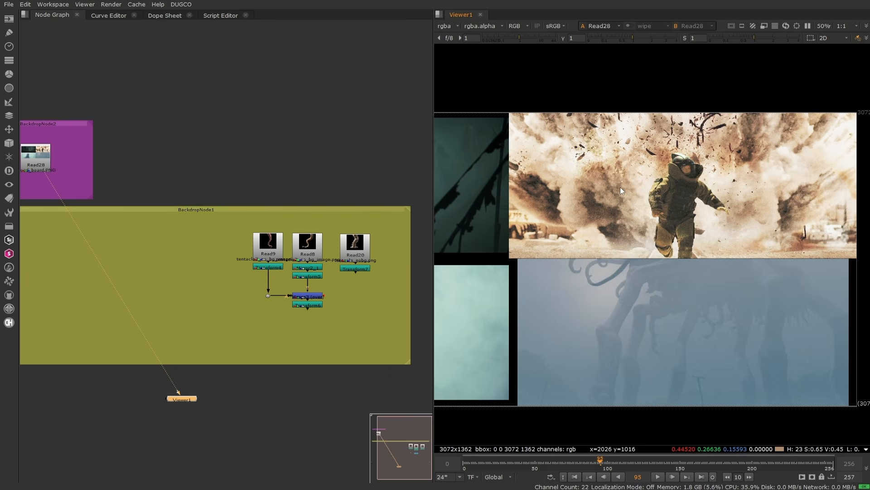
pyautogui.scroll(-3, 677, 214)
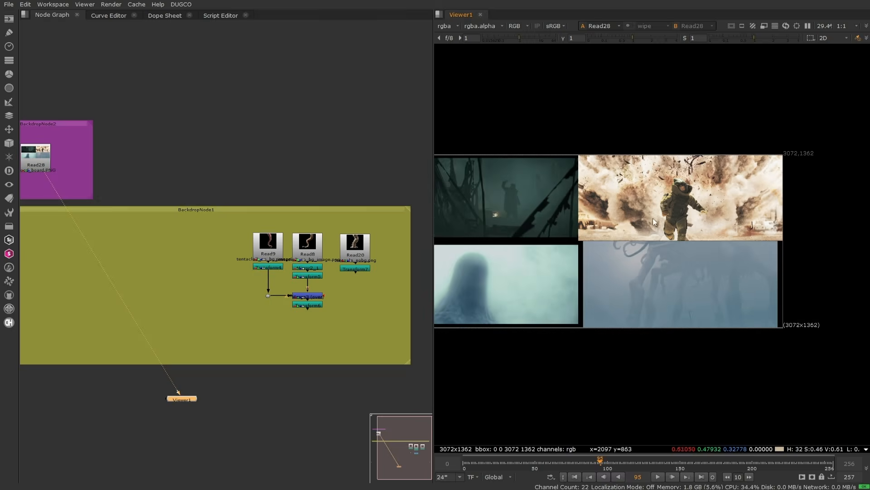
pyautogui.scroll(-1, 653, 219)
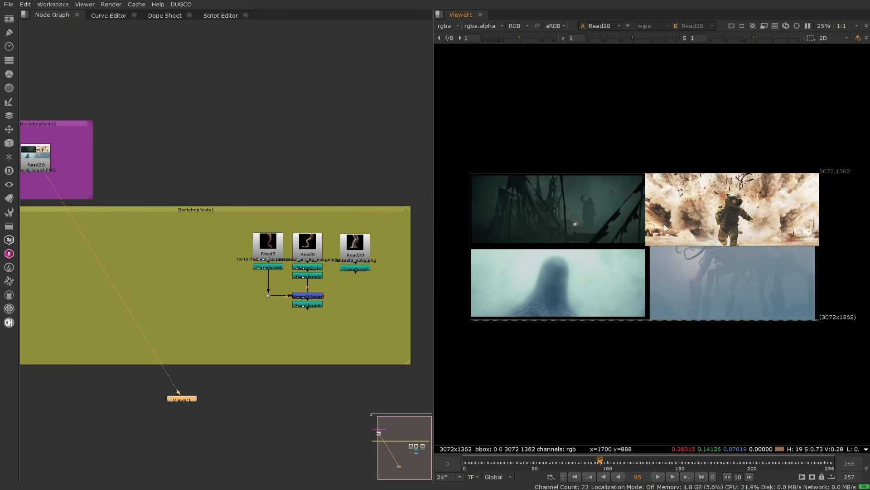
# Step: Load the PF0025-01_Clip-1_REC709_2K_###.png sequence from main_plate with a Read node, place it above the yellow backdrop and show it in the viewer
pyautogui.click(218, 184)
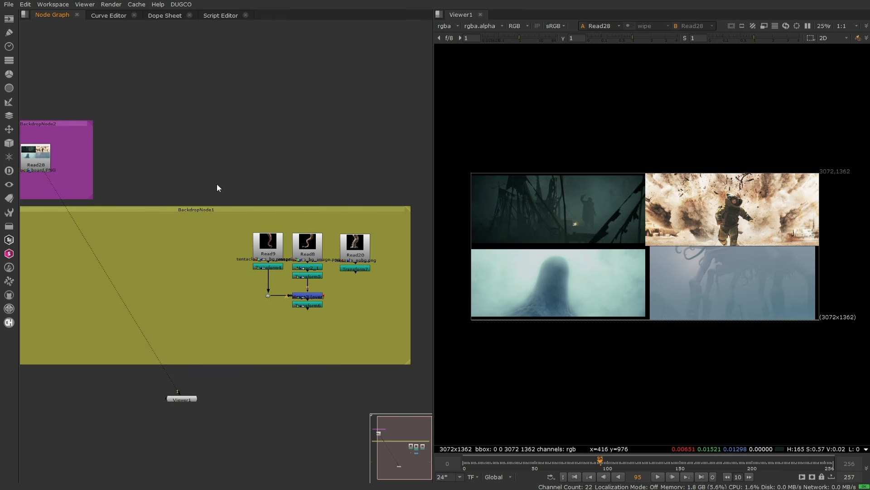
pyautogui.press('Tab')
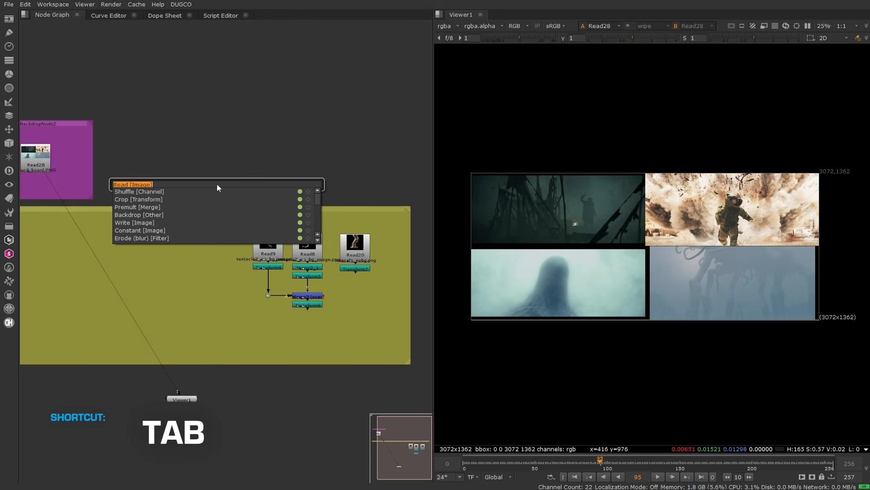
pyautogui.write('read')
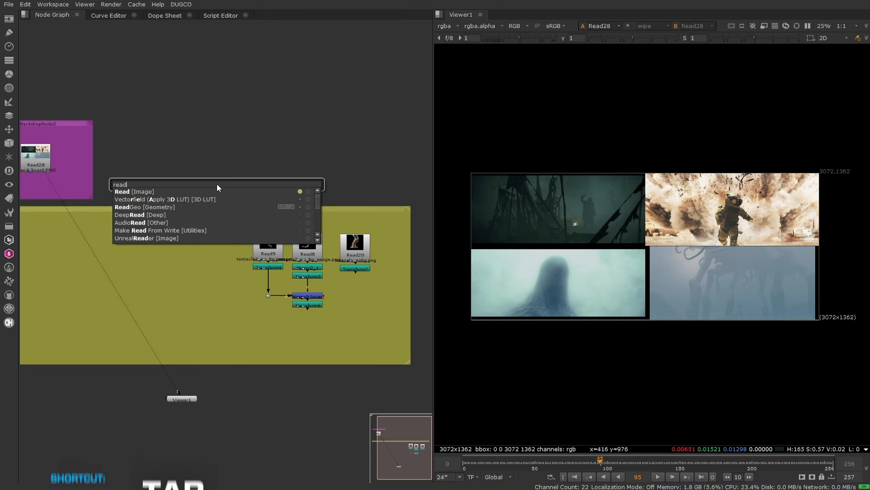
pyautogui.click(153, 193)
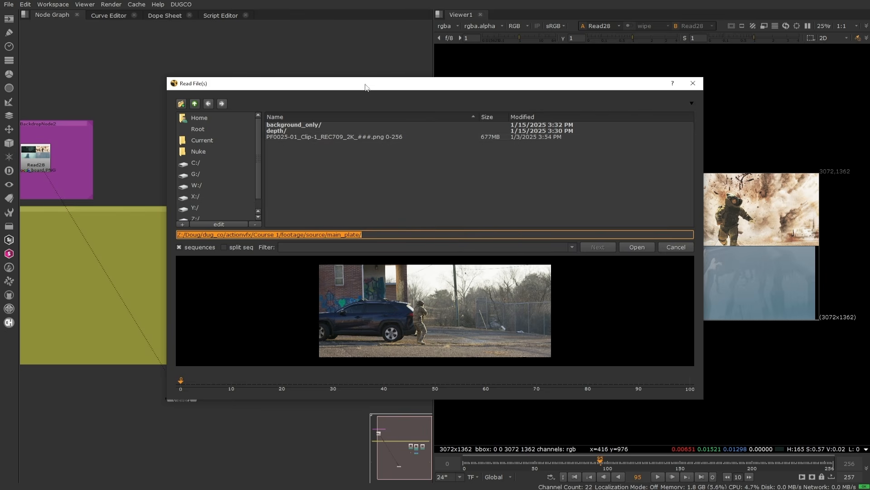
pyautogui.moveTo(366, 85); pyautogui.dragTo(352, 73)
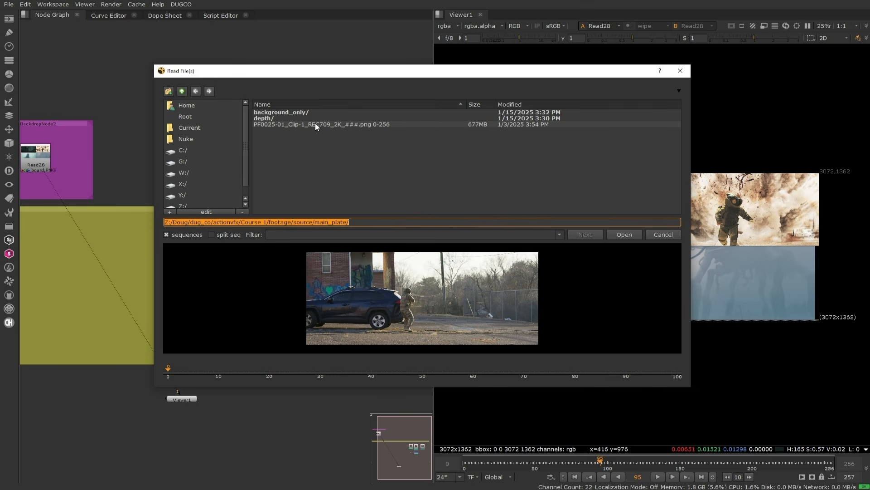
pyautogui.click(315, 124)
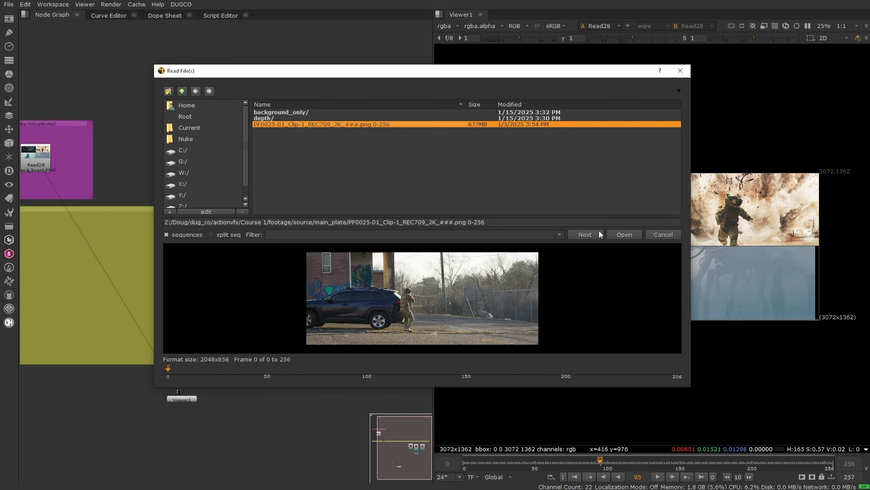
pyautogui.click(625, 234)
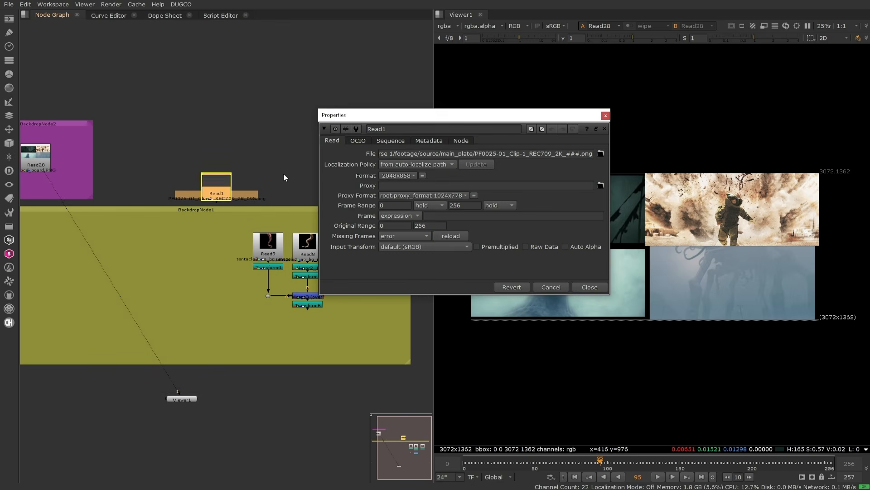
pyautogui.moveTo(207, 179); pyautogui.dragTo(180, 165)
pyautogui.press('1')
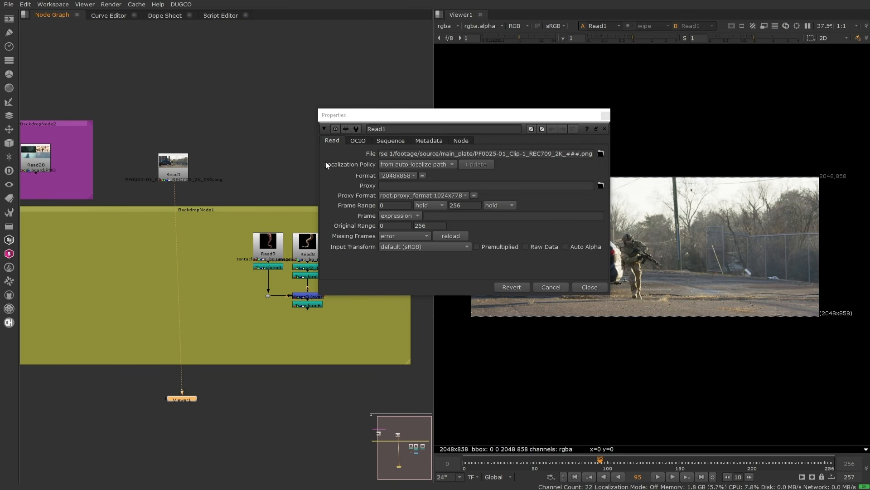
# Step: Move the Read1 properties window off the footage, enlarge the plate in the viewer and widen the viewer pane slightly
pyautogui.moveTo(492, 117); pyautogui.dragTo(242, 233)
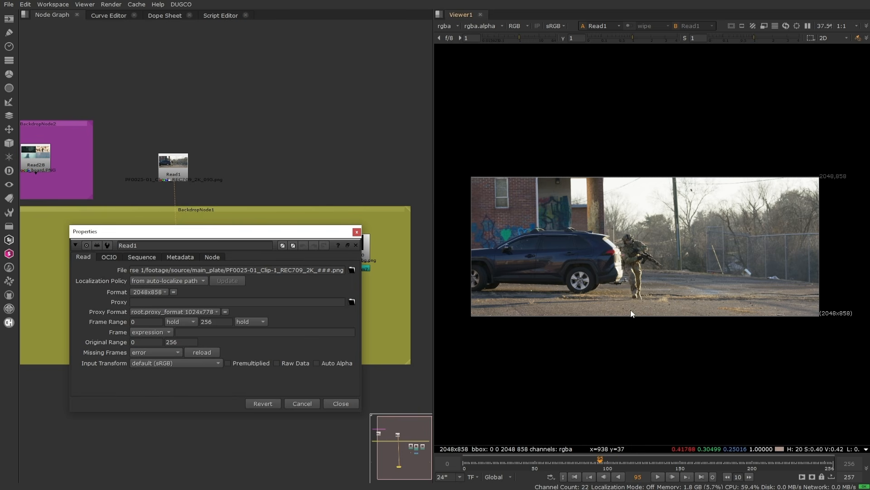
pyautogui.scroll(3, 562, 246)
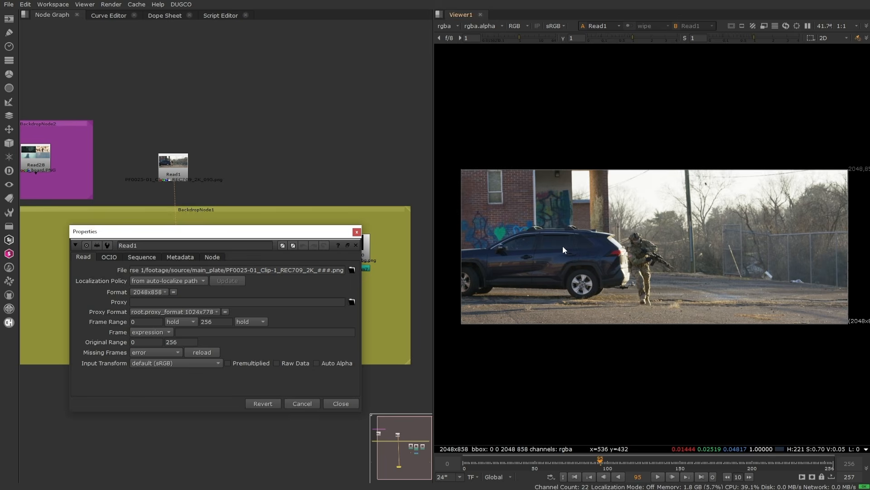
pyautogui.moveTo(434, 219); pyautogui.dragTo(420, 219)
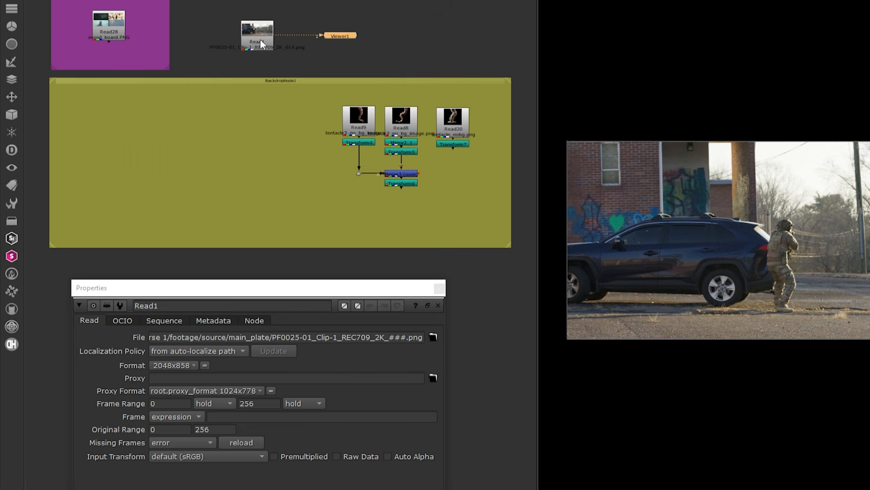
# Step: Show the Read1 main plate in the viewer and place the Viewer node just below Read1
pyautogui.click(262, 40)
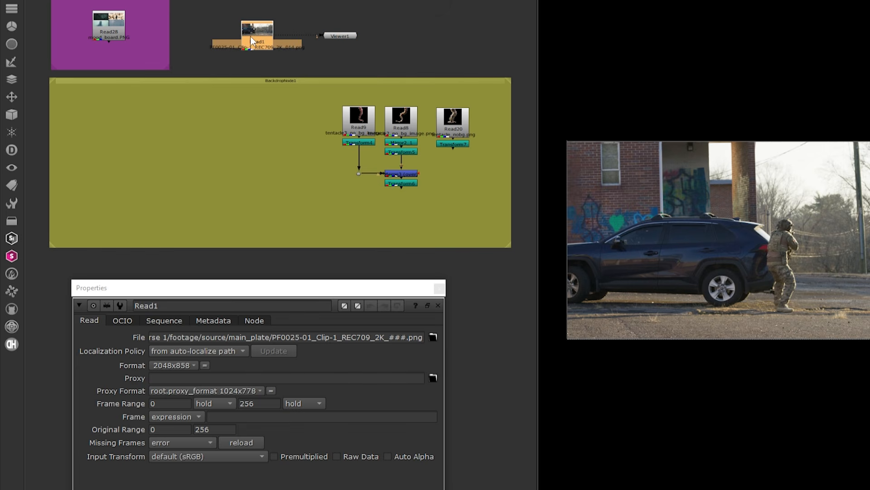
pyautogui.press('1')
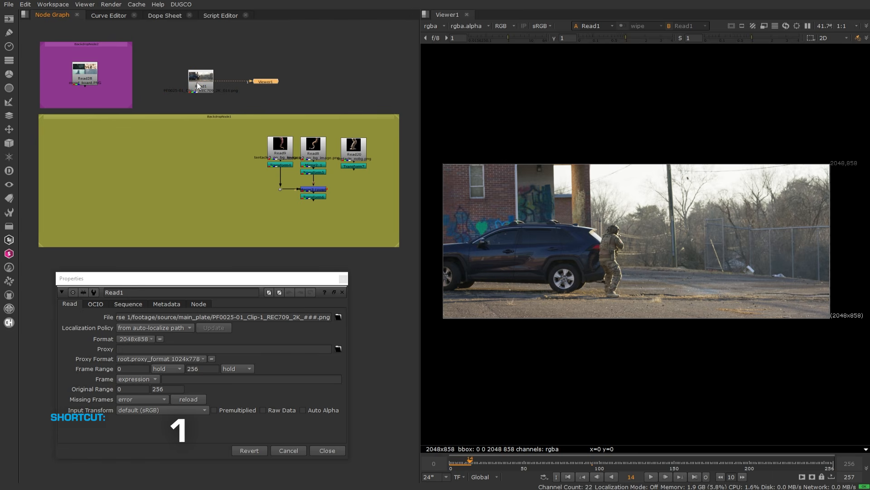
pyautogui.moveTo(266, 81); pyautogui.dragTo(181, 106)
# Step: Connect the Read28 mood board to the second viewer input and compare it with the Read1 plate, ending on Read1
pyautogui.click(88, 77)
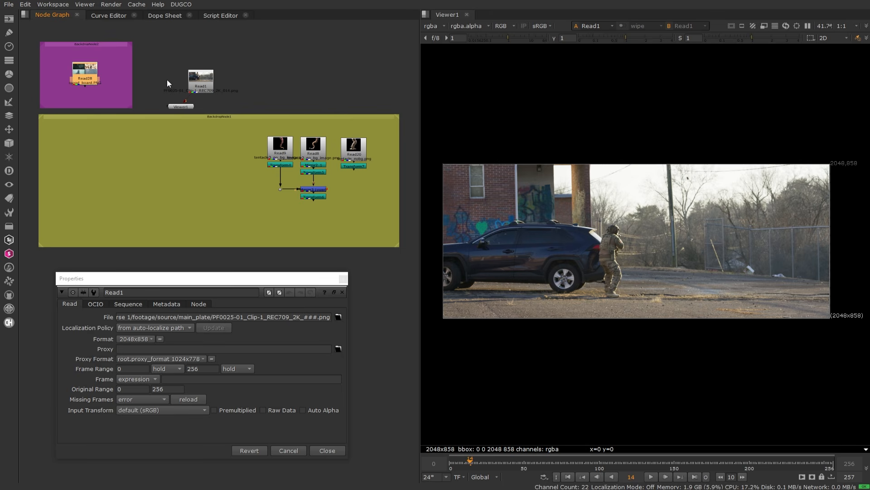
pyautogui.press('2')
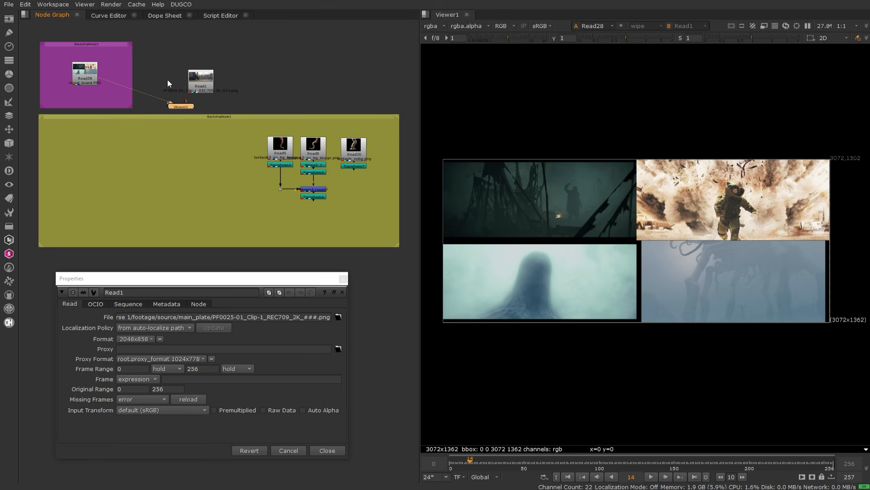
pyautogui.press('1')
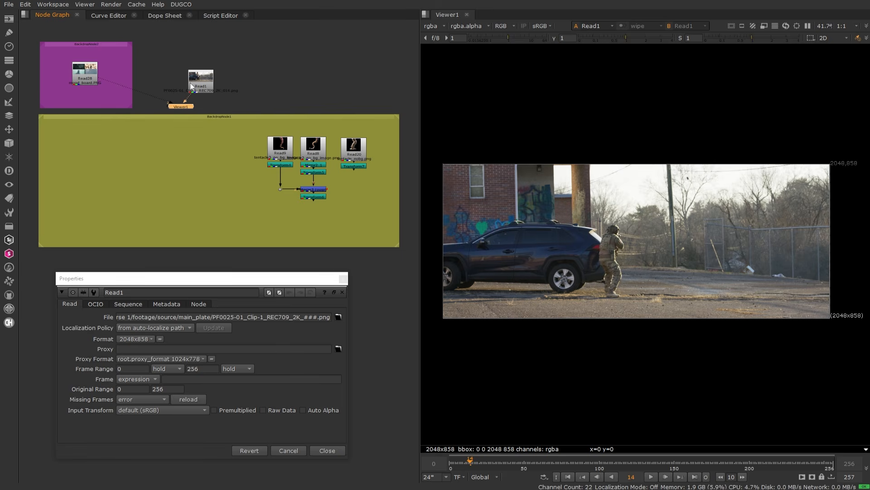
pyautogui.press('2')
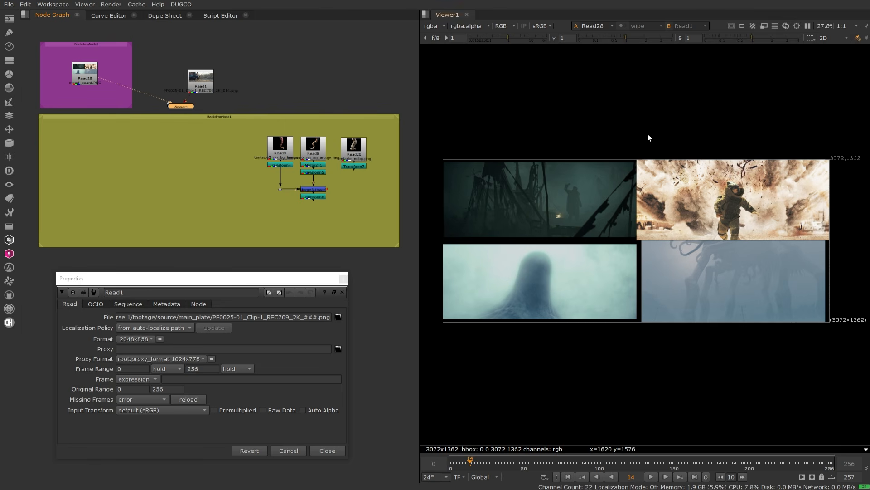
pyautogui.click(198, 88)
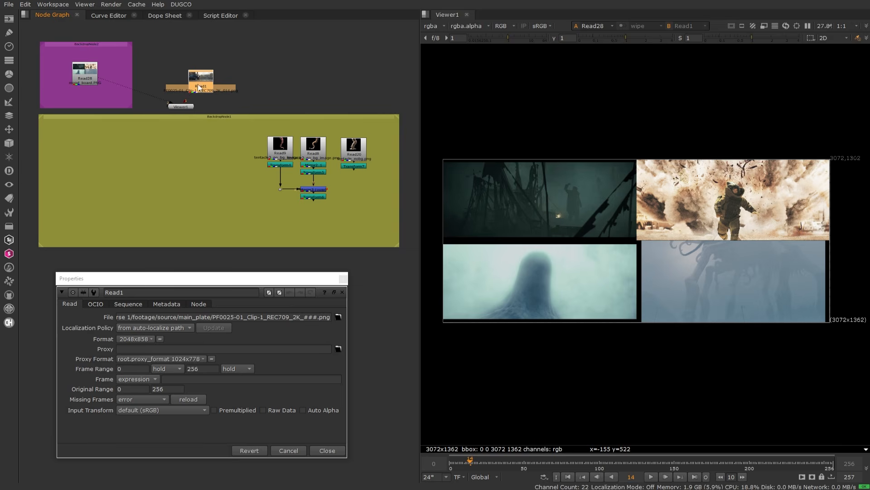
pyautogui.press('1')
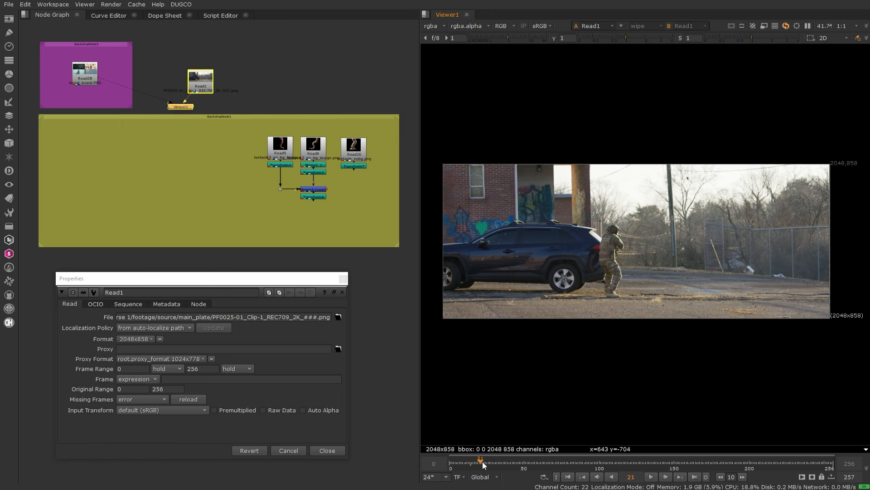
# Step: Play through the main plate from the early frames to past frame 200 to examine the soldier's movement
pyautogui.click(482, 461)
pyautogui.click(499, 461)
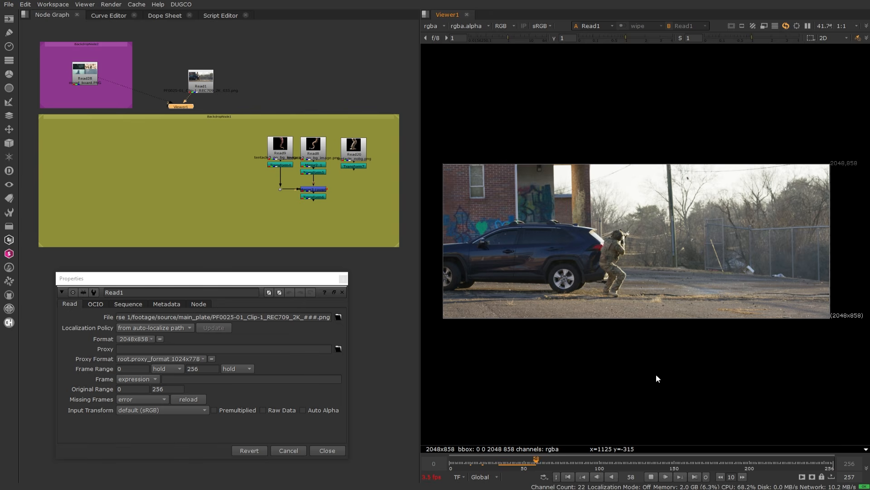
pyautogui.click(506, 465)
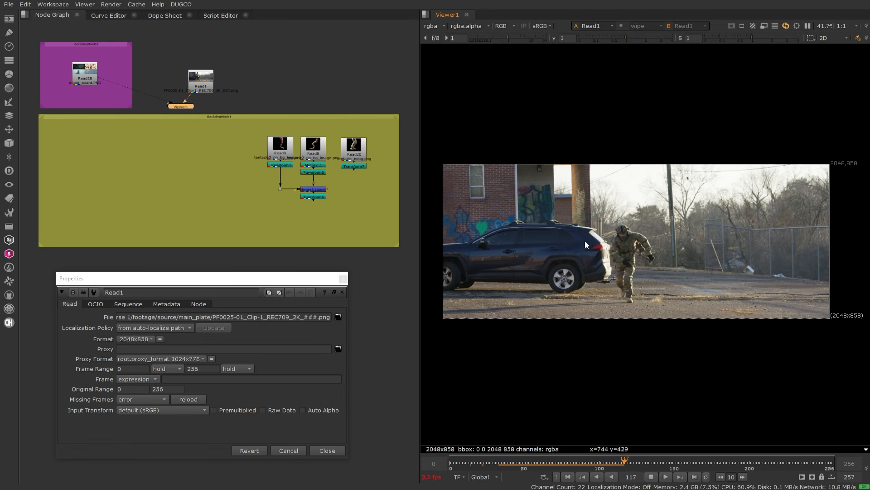
pyautogui.click(676, 462)
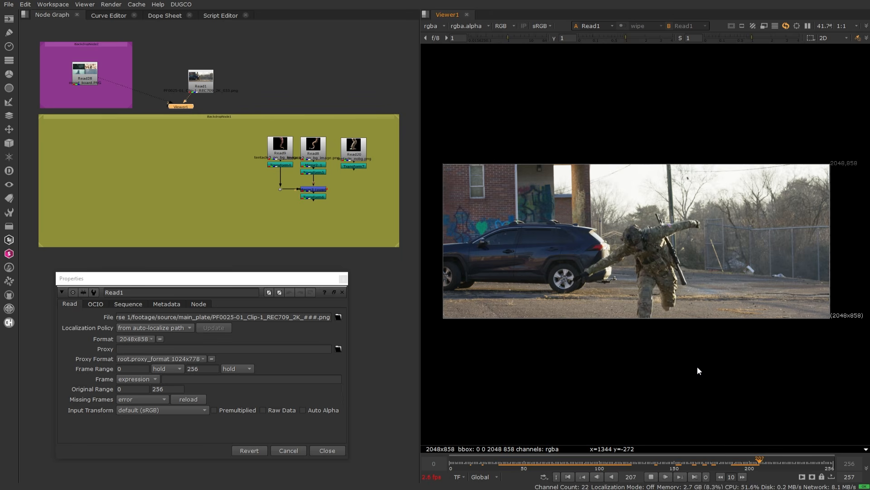
pyautogui.click(656, 478)
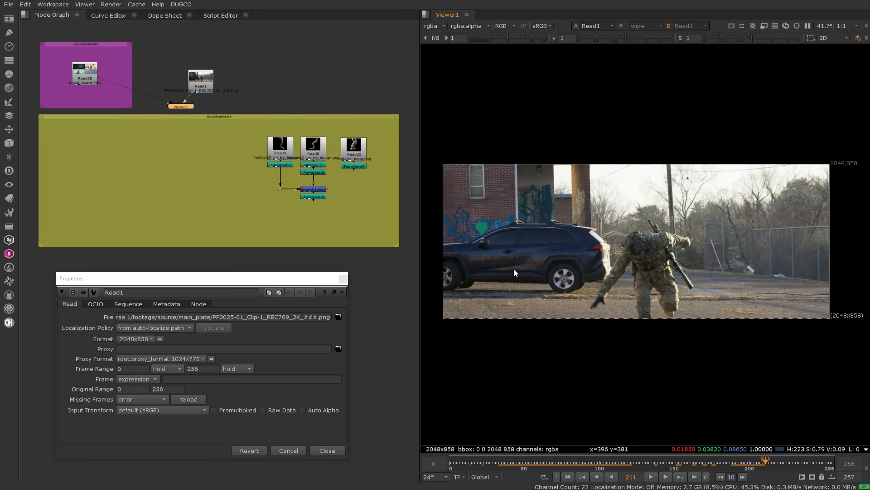
# Step: View the tentacle image through Transform7 in the viewer, then return to the Read1 plate
pyautogui.click(358, 166)
pyautogui.press('1')
pyautogui.click(196, 84)
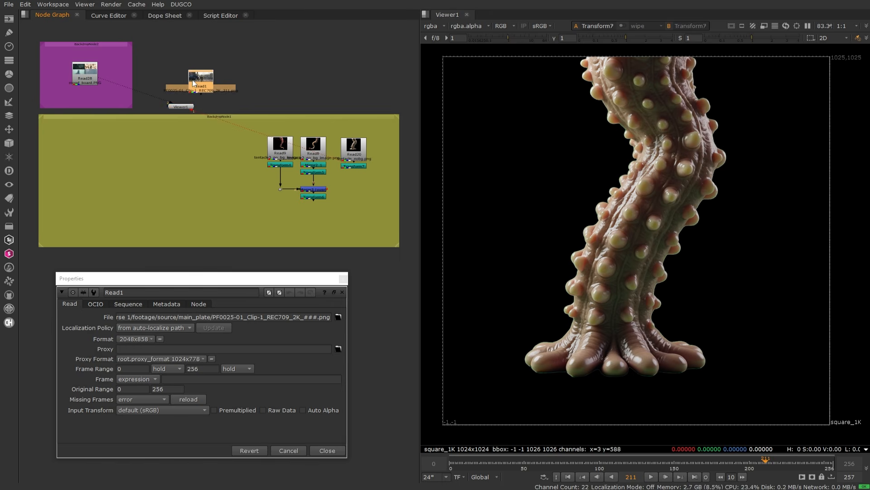
pyautogui.press('1')
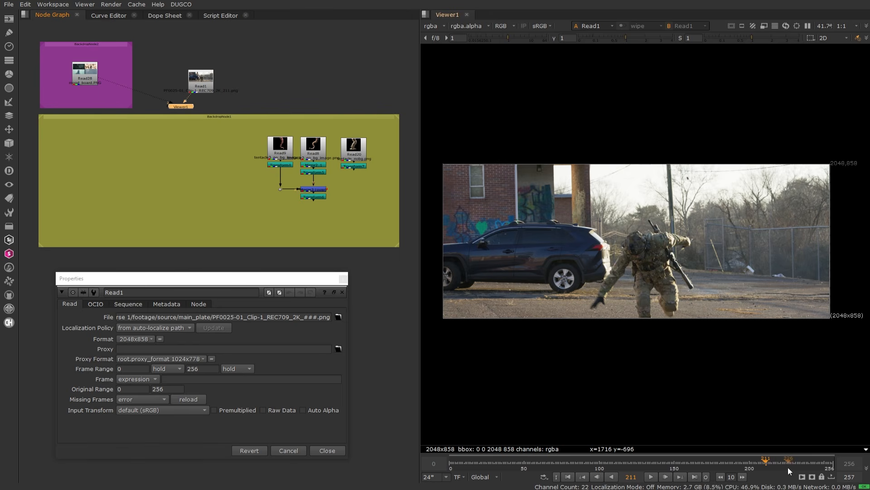
# Step: Move the playhead to frame 232 of the plate and close the Read1 properties
pyautogui.moveTo(778, 462); pyautogui.dragTo(797, 461)
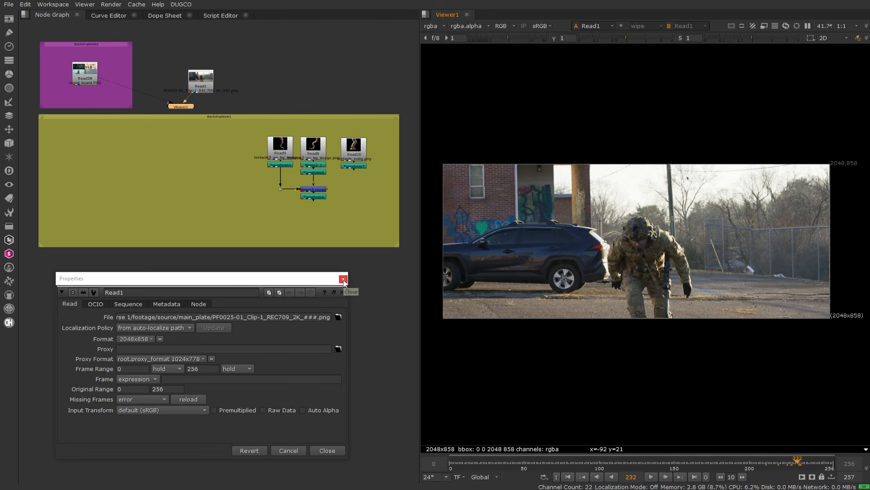
pyautogui.click(343, 279)
pyautogui.moveTo(349, 269); pyautogui.dragTo(348, 282, button='middle')
pyautogui.click(282, 300)
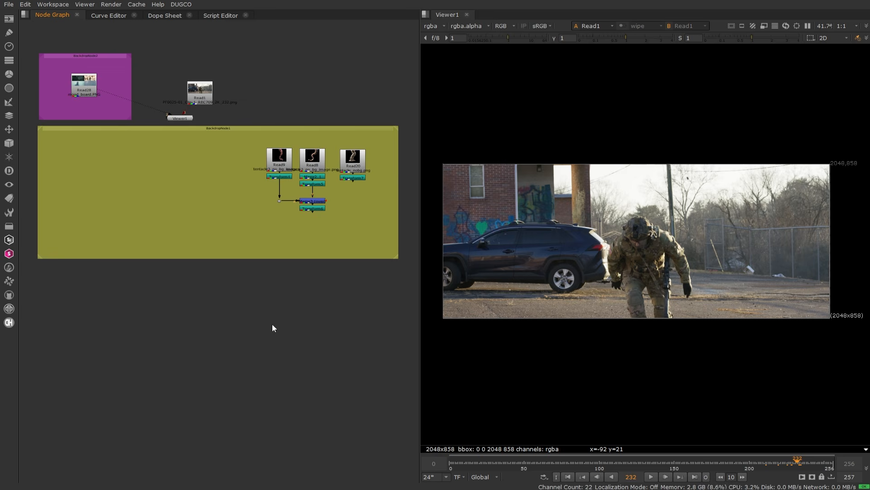
pyautogui.moveTo(272, 327); pyautogui.dragTo(279, 344, button='middle')
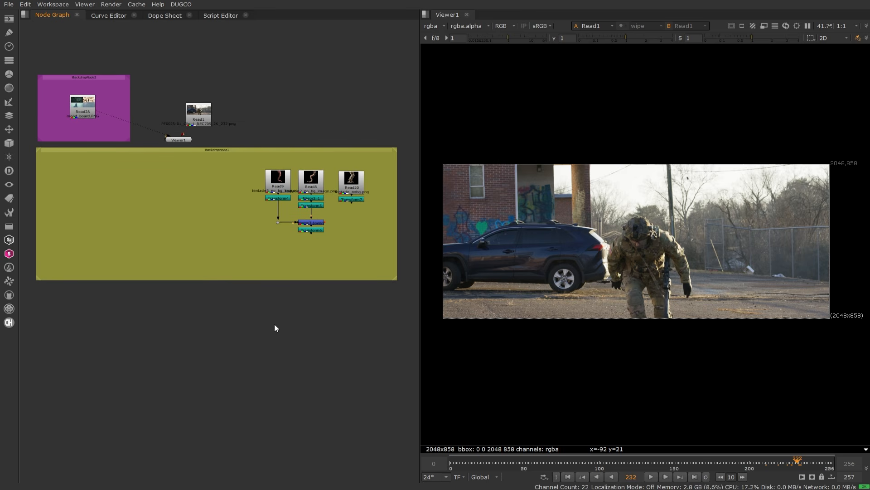
# Step: Open the project settings and set the last frame of the frame range to 232
pyautogui.click(208, 115)
pyautogui.click(268, 106)
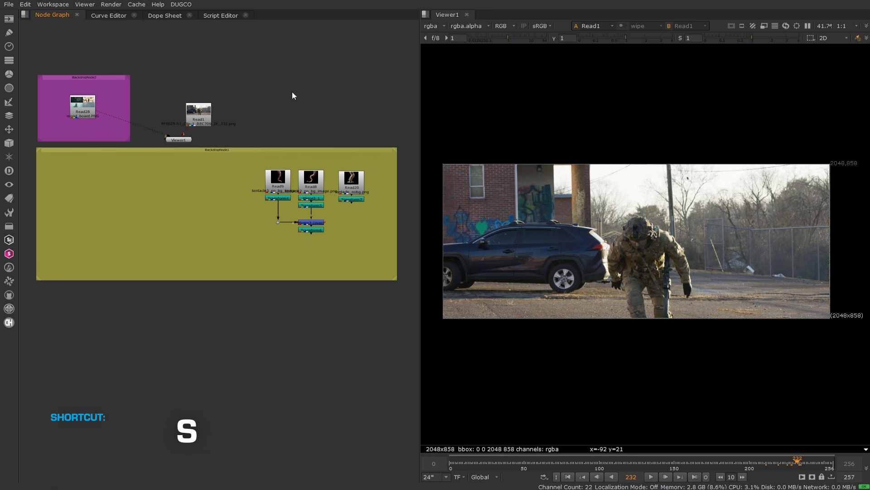
pyautogui.press('s')
pyautogui.moveTo(379, 128); pyautogui.dragTo(215, 86)
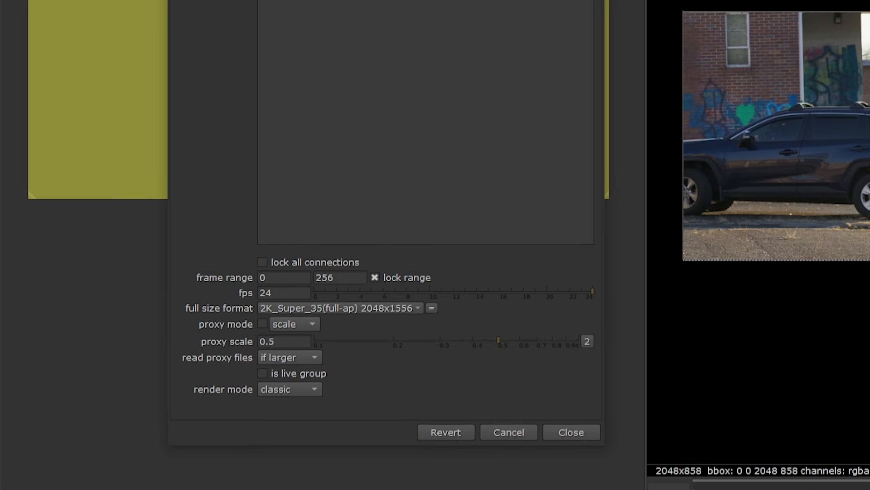
pyautogui.moveTo(352, 274); pyautogui.dragTo(296, 267)
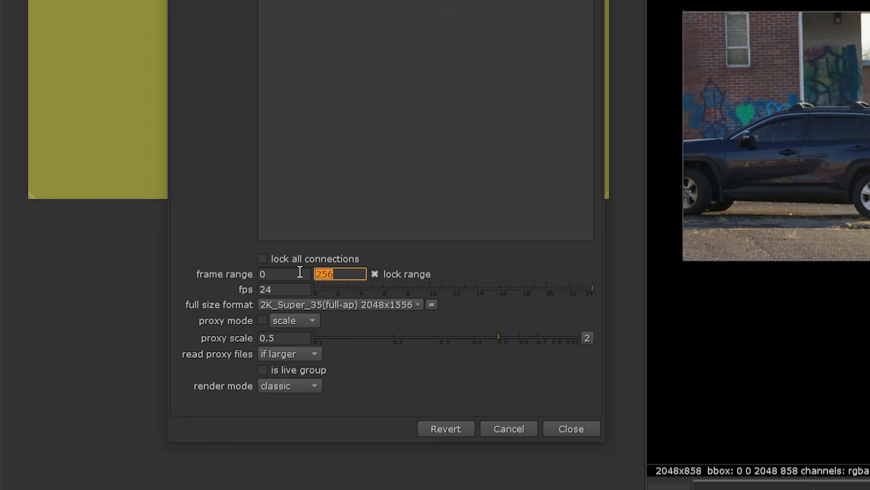
pyautogui.write('232')
pyautogui.press('Return')
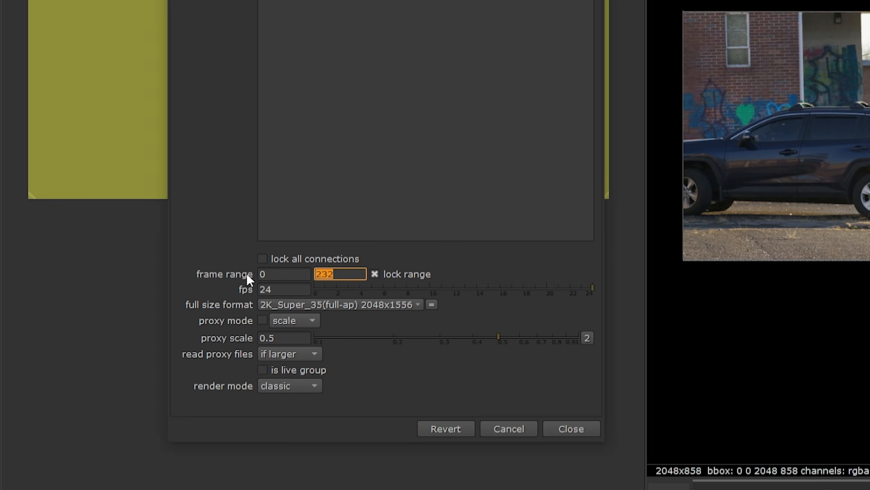
# Step: Set the project's full size format to 2048x858 and close the project settings
pyautogui.click(372, 308)
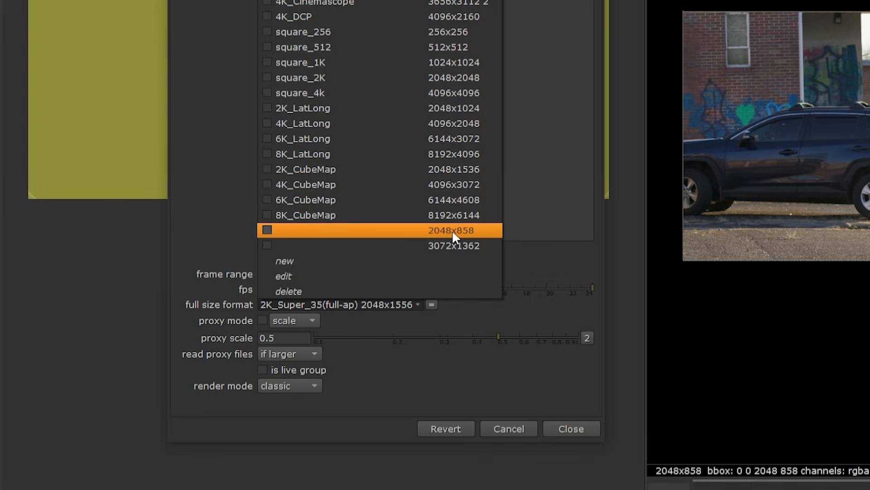
pyautogui.click(453, 230)
pyautogui.click(577, 427)
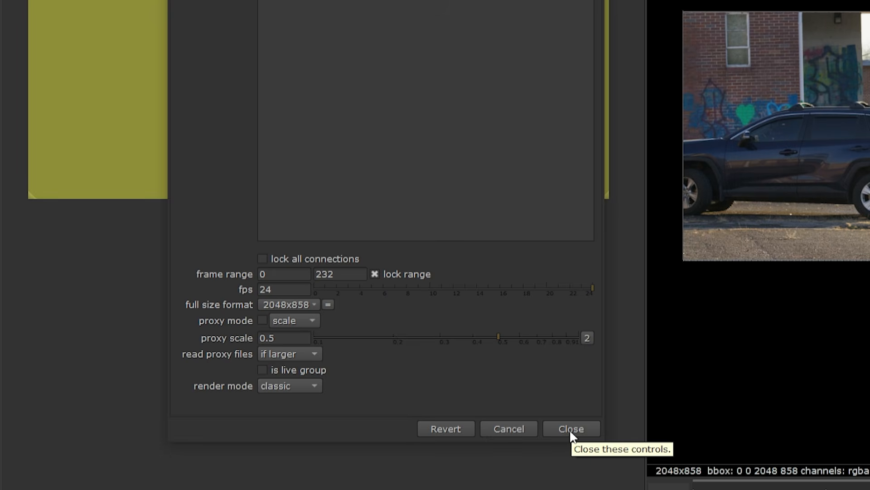
pyautogui.click(570, 429)
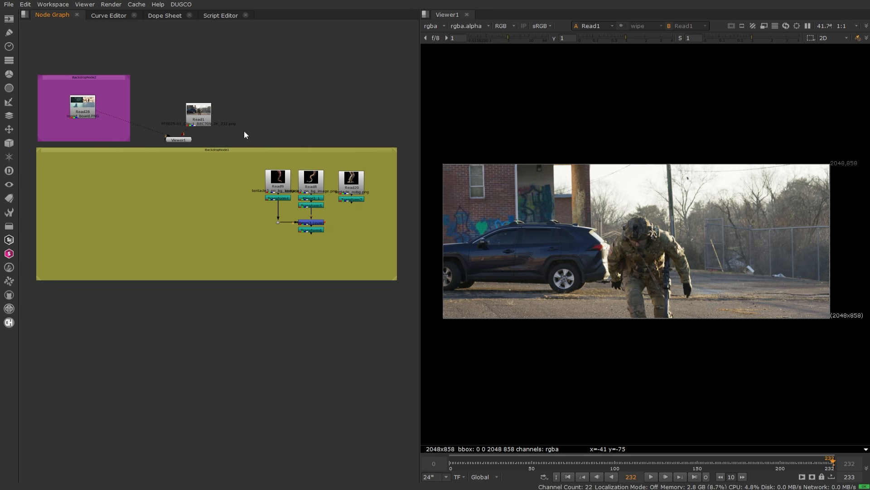
# Step: Move the Viewer node down onto the yellow backdrop and shift Read1 closer to the purple backdrop
pyautogui.moveTo(178, 139); pyautogui.dragTo(152, 193)
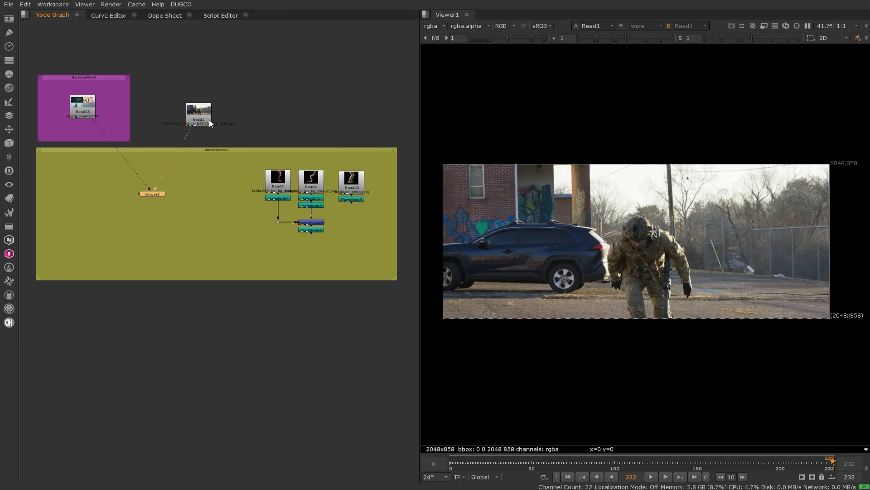
pyautogui.moveTo(208, 119); pyautogui.dragTo(179, 112)
pyautogui.moveTo(187, 101); pyautogui.dragTo(200, 124, button='middle')
# Step: Add an unconnected Grade node beside Read1 and move its properties window away from the footage
pyautogui.click(229, 126)
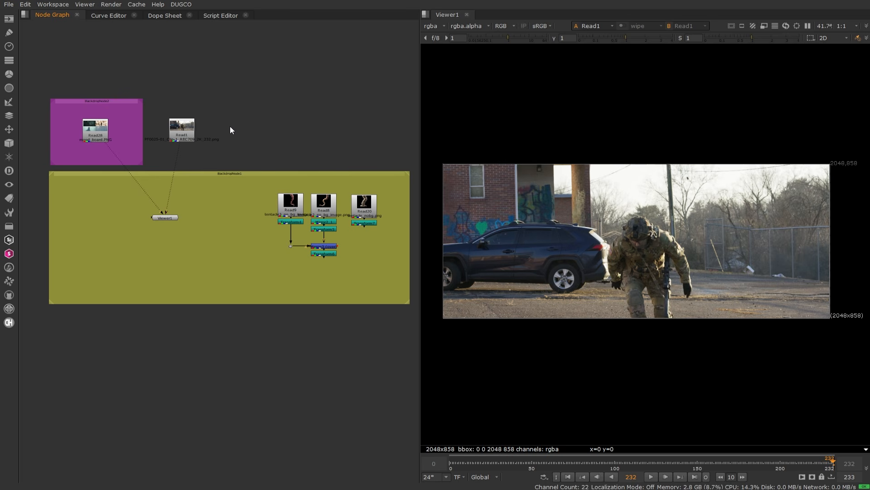
pyautogui.press('g')
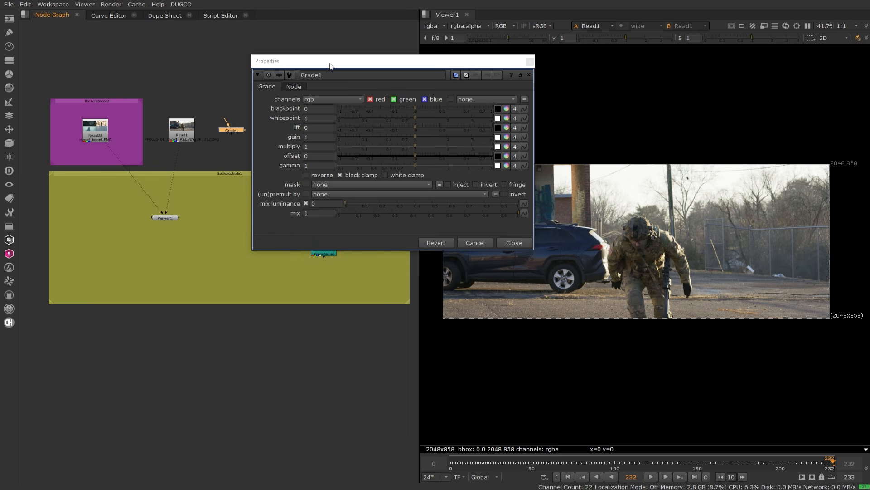
pyautogui.moveTo(331, 63); pyautogui.dragTo(171, 200)
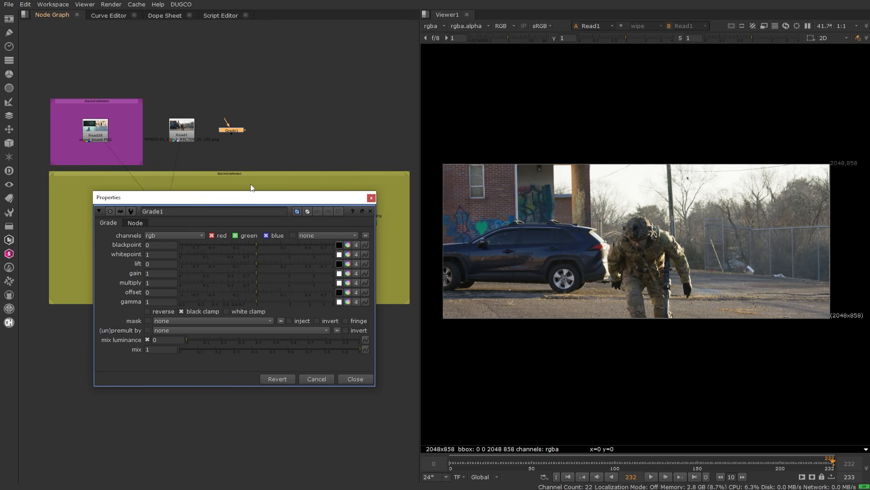
pyautogui.moveTo(252, 201)
pyautogui.mouseDown()
pyautogui.moveTo(252, 194)
pyautogui.moveTo(245, 201)
pyautogui.mouseUp()
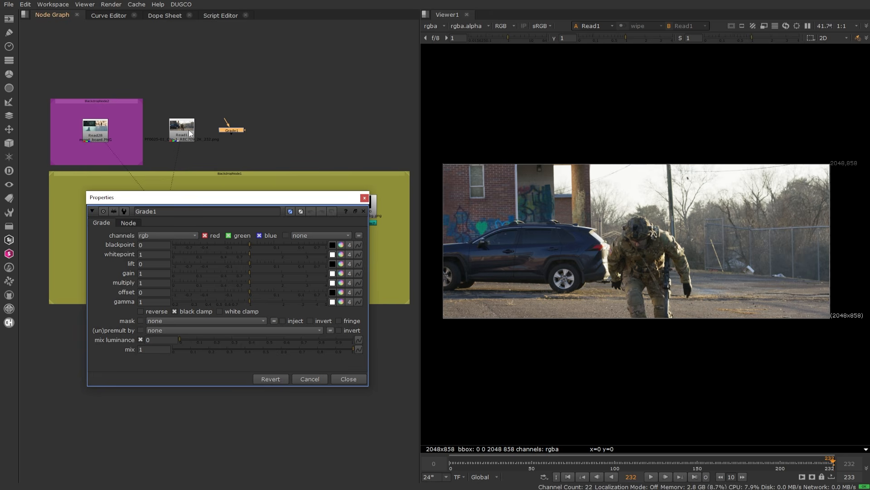
# Step: Place Read1 directly above the Grade node and move the Grade properties window below the tentacle nodes
pyautogui.moveTo(189, 130); pyautogui.dragTo(232, 90)
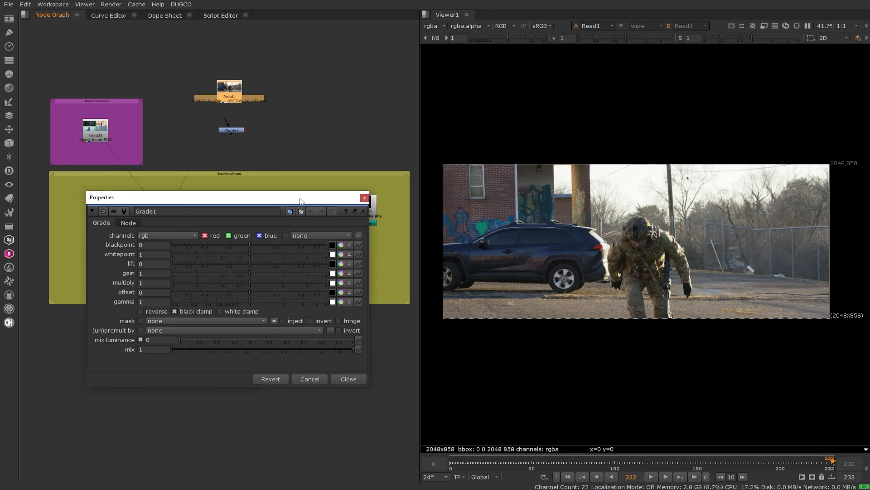
pyautogui.moveTo(301, 198); pyautogui.dragTo(286, 274)
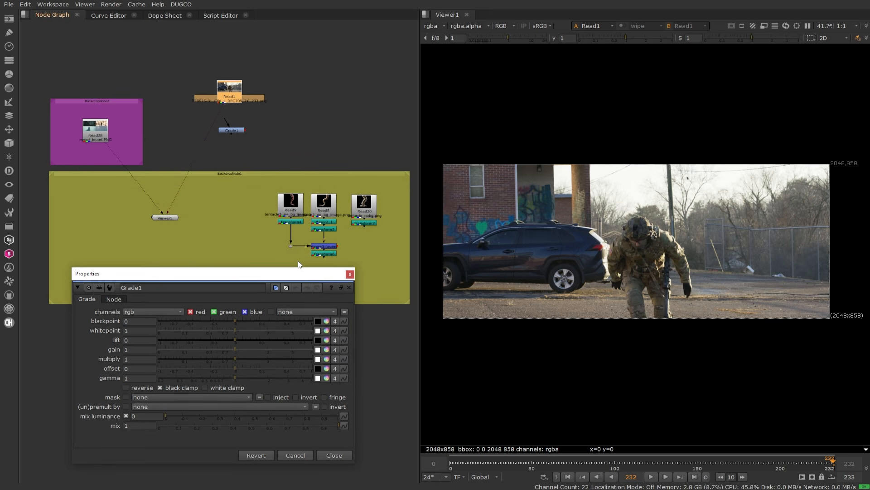
pyautogui.click(262, 144)
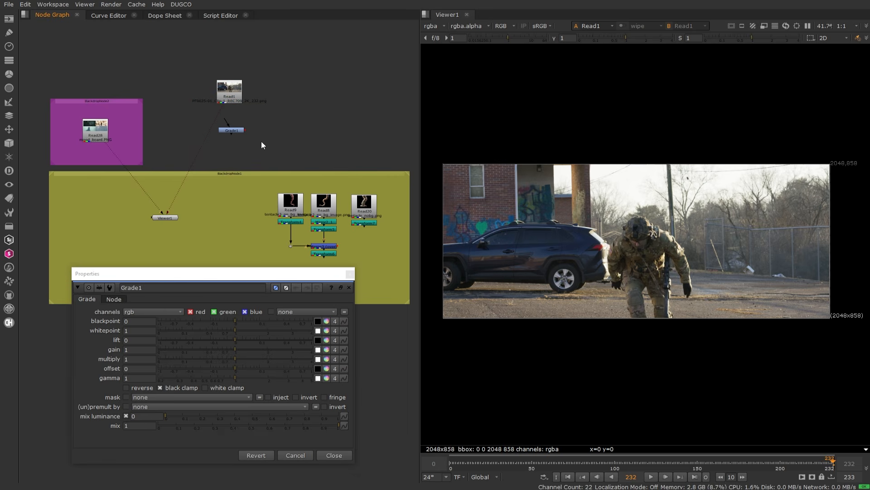
# Step: Move the Viewer node up between the purple backdrop and the Grade node, and line Grade1 up under Read1
pyautogui.moveTo(165, 219); pyautogui.dragTo(164, 131)
pyautogui.click(211, 145)
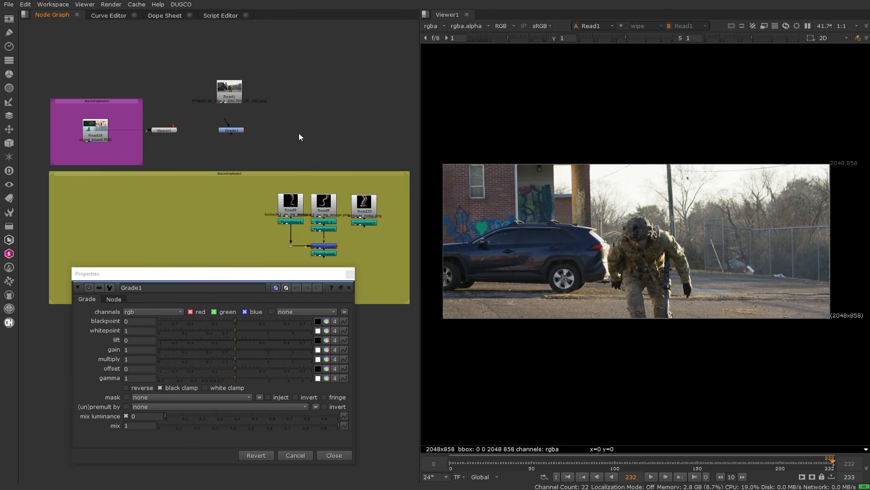
pyautogui.click(234, 132)
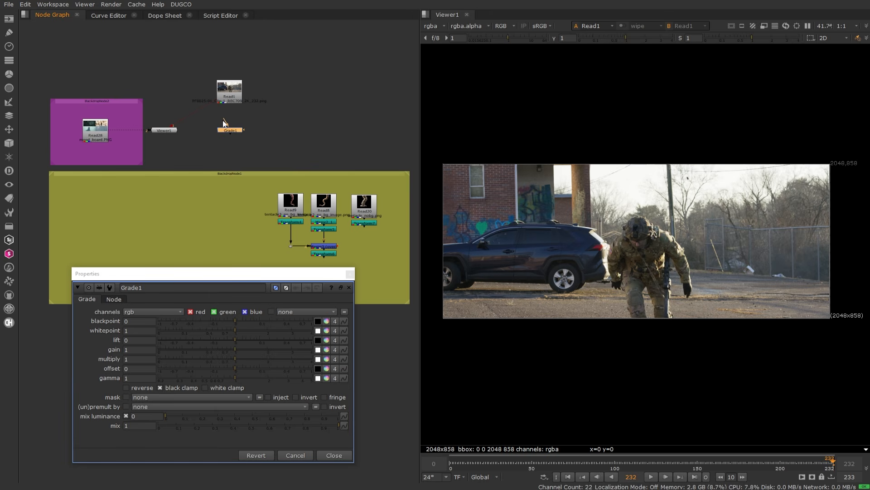
pyautogui.moveTo(226, 120)
pyautogui.mouseDown()
pyautogui.moveTo(231, 98)
pyautogui.moveTo(228, 115)
pyautogui.mouseUp()
pyautogui.click(231, 97)
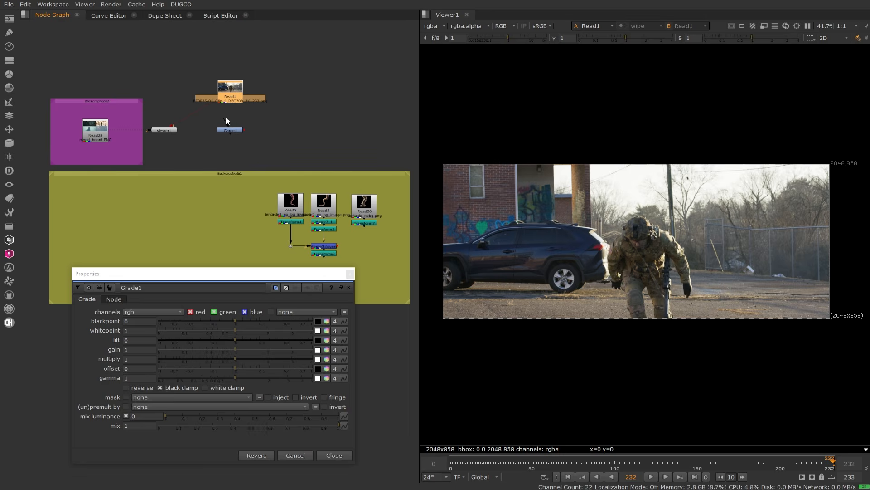
# Step: Connect the input of Grade1 to Read1 and align the Grade node directly beneath it
pyautogui.scroll(4, 220, 115)
pyautogui.scroll(2, 248, 169)
pyautogui.moveTo(248, 209); pyautogui.dragTo(248, 193)
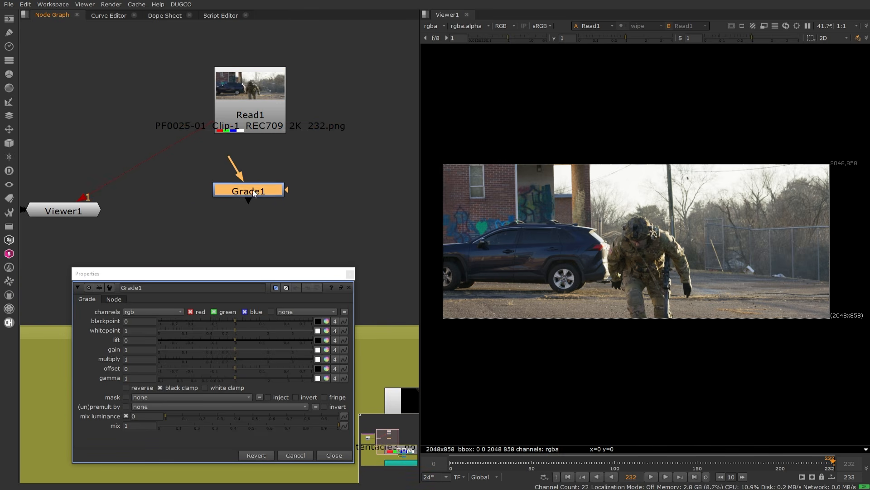
pyautogui.moveTo(209, 155); pyautogui.dragTo(255, 108)
pyautogui.click(323, 202)
pyautogui.moveTo(248, 197); pyautogui.dragTo(251, 193)
pyautogui.click(267, 106)
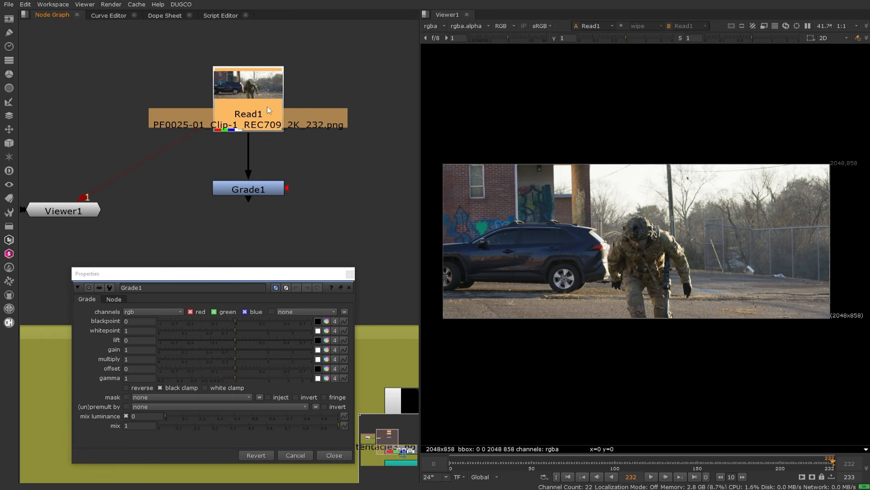
# Step: View the output of Grade1, switching the Viewer back to Read1 for comparison
pyautogui.click(267, 190)
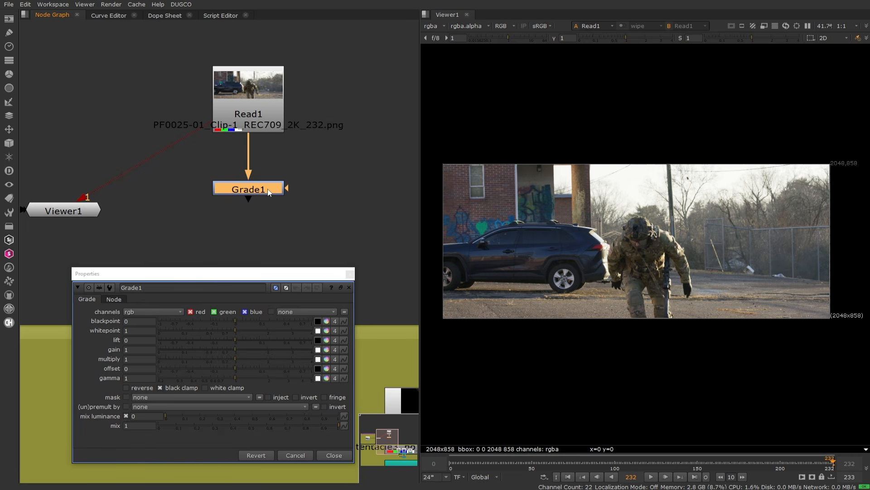
pyautogui.press('1')
pyautogui.click(261, 97)
pyautogui.press('1')
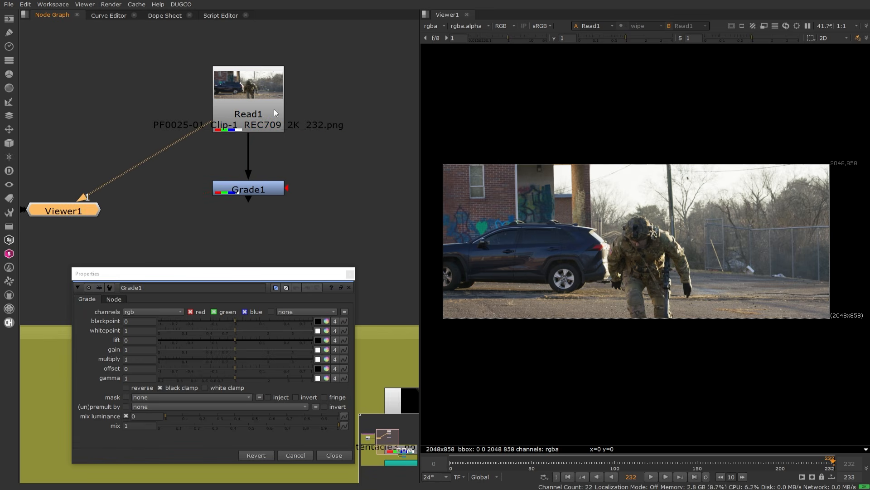
# Step: Try a multiply of 0.44 on Grade1, reset it to 1, and connect the Viewer to Grade1
pyautogui.moveTo(235, 358); pyautogui.dragTo(209, 361)
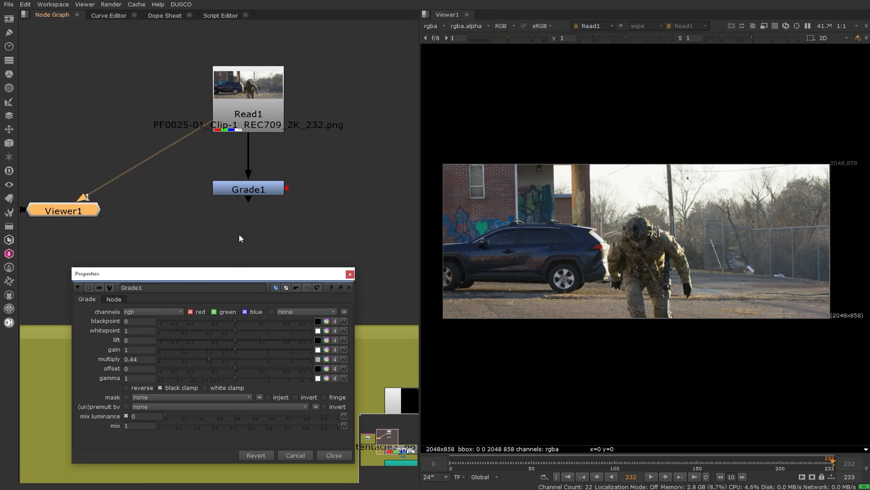
pyautogui.click(235, 360)
pyautogui.click(249, 191)
pyautogui.press('1')
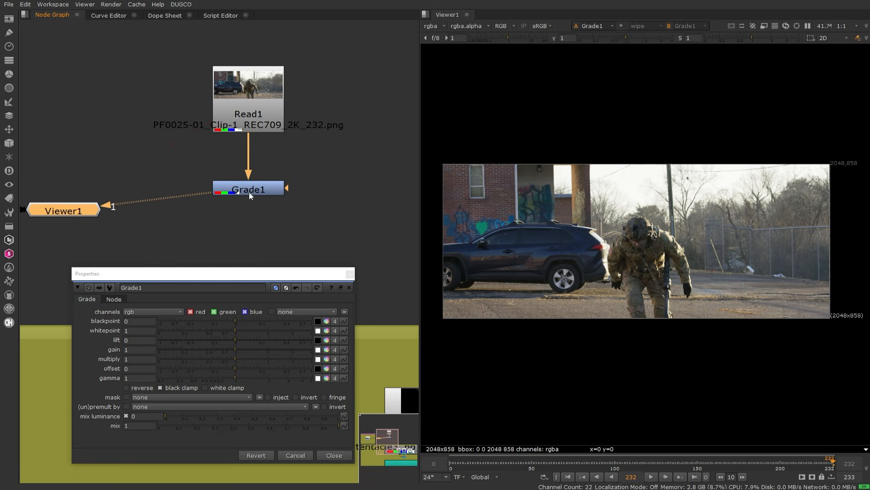
# Step: Set Grade1's gamma to 0.99 and leave its gain at the default of 1
pyautogui.moveTo(237, 348); pyautogui.dragTo(233, 376)
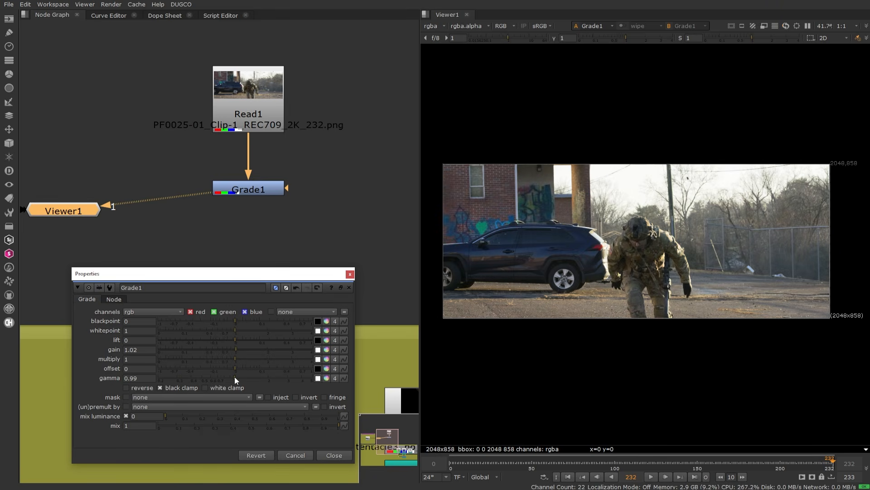
pyautogui.keyDown('ctrl'); pyautogui.click(236, 348); pyautogui.keyUp('ctrl')
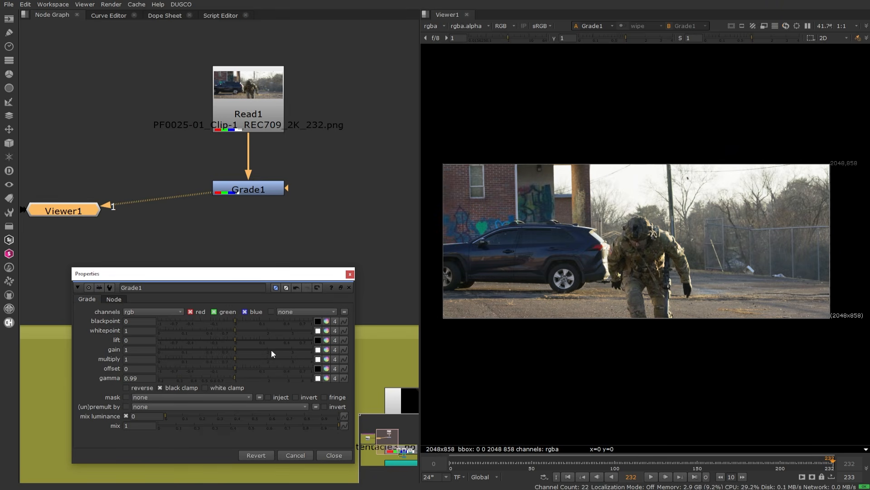
# Step: Tint Grade1's gain pink in its color picker, with red 1, green about 0.507 and blue 0.92
pyautogui.click(326, 350)
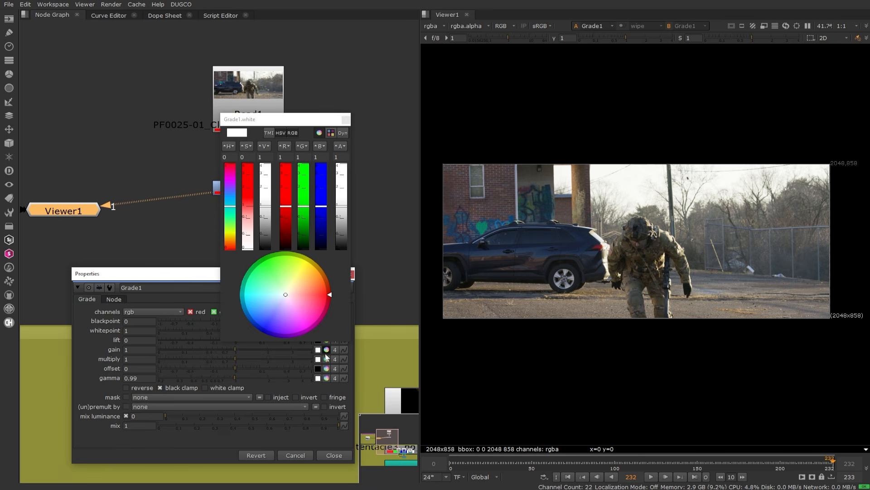
pyautogui.moveTo(286, 294)
pyautogui.mouseDown()
pyautogui.moveTo(313, 302)
pyautogui.moveTo(290, 299)
pyautogui.moveTo(317, 284)
pyautogui.moveTo(268, 311)
pyautogui.moveTo(279, 321)
pyautogui.moveTo(300, 282)
pyautogui.moveTo(281, 283)
pyautogui.moveTo(293, 283)
pyautogui.mouseUp()
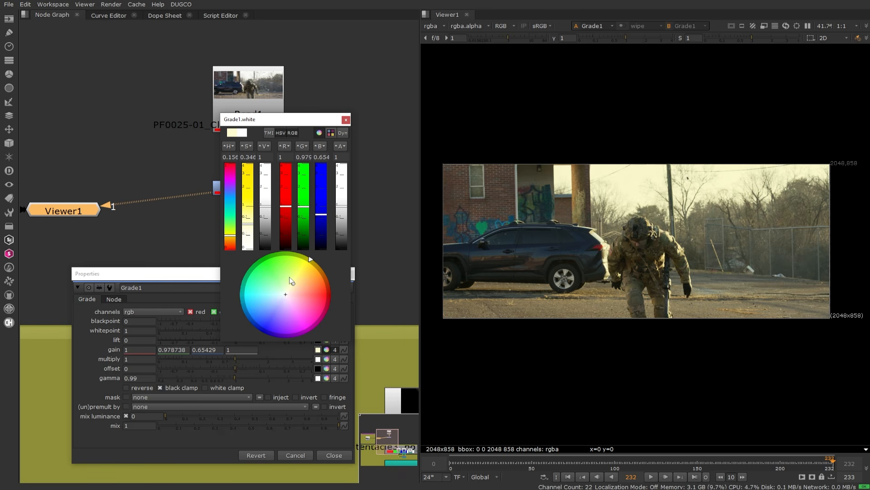
pyautogui.moveTo(298, 292)
pyautogui.mouseDown()
pyautogui.moveTo(307, 270)
pyautogui.moveTo(314, 295)
pyautogui.moveTo(307, 273)
pyautogui.moveTo(314, 285)
pyautogui.mouseUp()
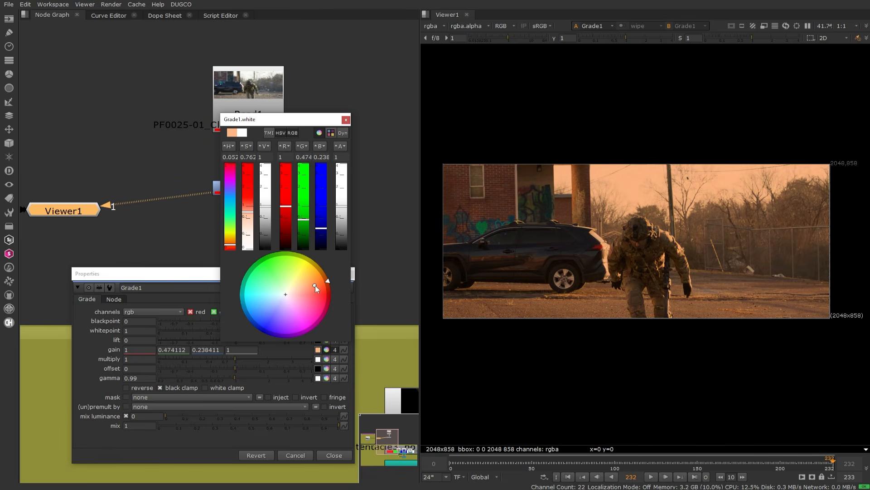
pyautogui.moveTo(315, 285)
pyautogui.mouseDown()
pyautogui.moveTo(301, 268)
pyautogui.moveTo(319, 297)
pyautogui.moveTo(304, 291)
pyautogui.moveTo(317, 287)
pyautogui.moveTo(312, 275)
pyautogui.moveTo(294, 263)
pyautogui.moveTo(278, 268)
pyautogui.moveTo(263, 303)
pyautogui.moveTo(289, 320)
pyautogui.moveTo(324, 306)
pyautogui.moveTo(317, 282)
pyautogui.moveTo(290, 292)
pyautogui.moveTo(325, 279)
pyautogui.moveTo(316, 282)
pyautogui.mouseUp()
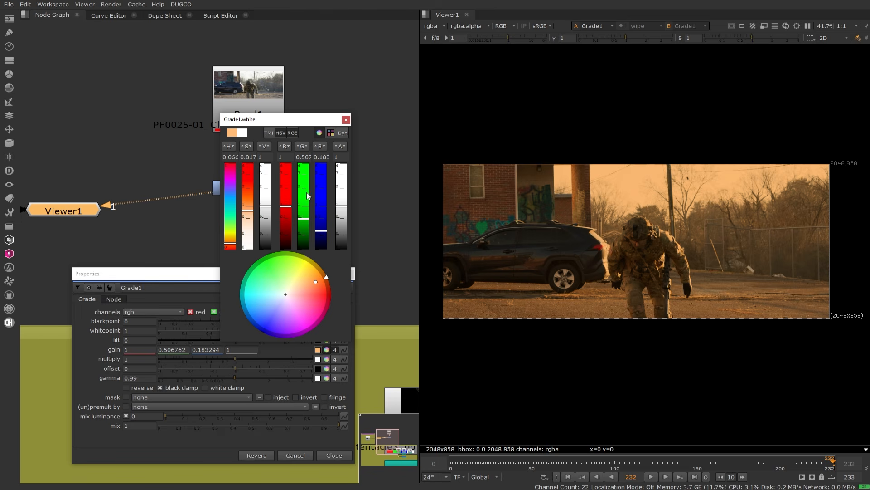
pyautogui.moveTo(322, 224)
pyautogui.mouseDown()
pyautogui.moveTo(324, 181)
pyautogui.moveTo(322, 207)
pyautogui.mouseUp()
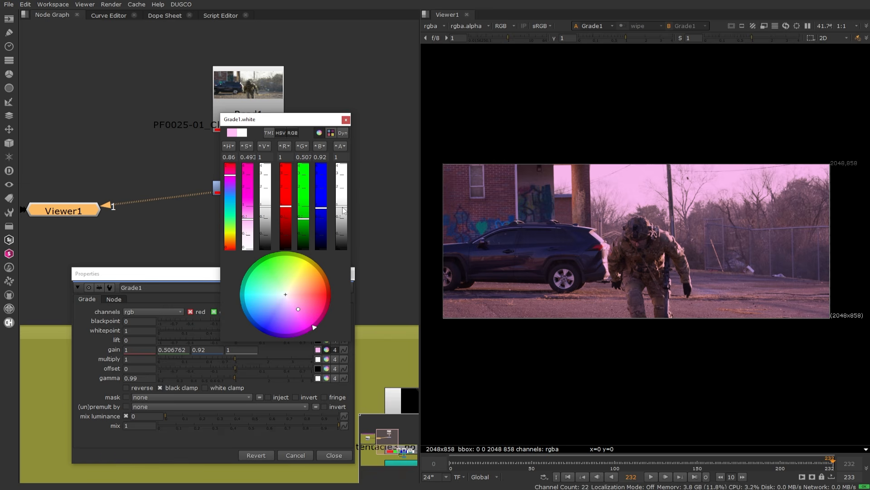
# Step: Place the gain color picker clear of the Grade properties and set the Grade channels to rgba, keeping alpha gain at 1
pyautogui.moveTo(281, 124); pyautogui.dragTo(231, 38)
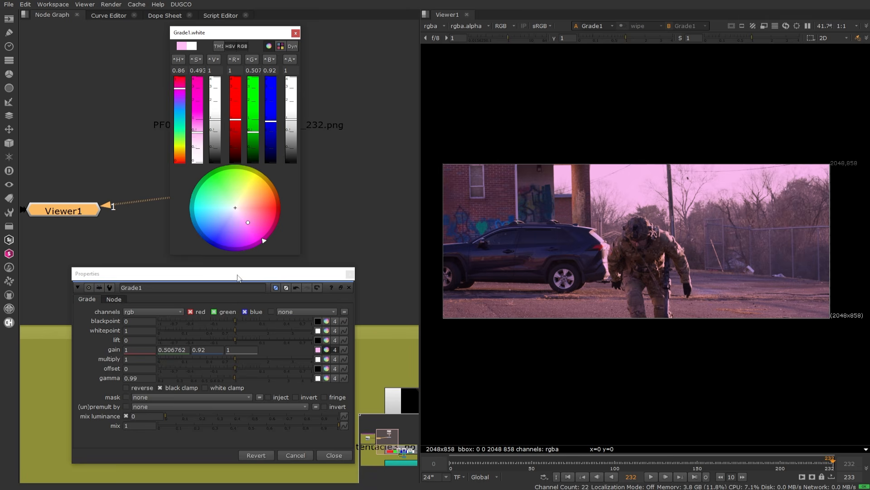
pyautogui.moveTo(240, 278); pyautogui.dragTo(254, 276)
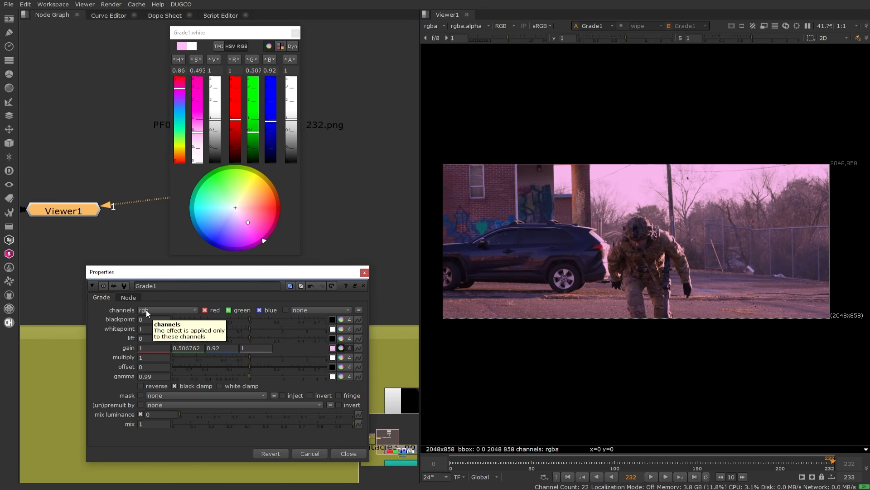
pyautogui.click(164, 308)
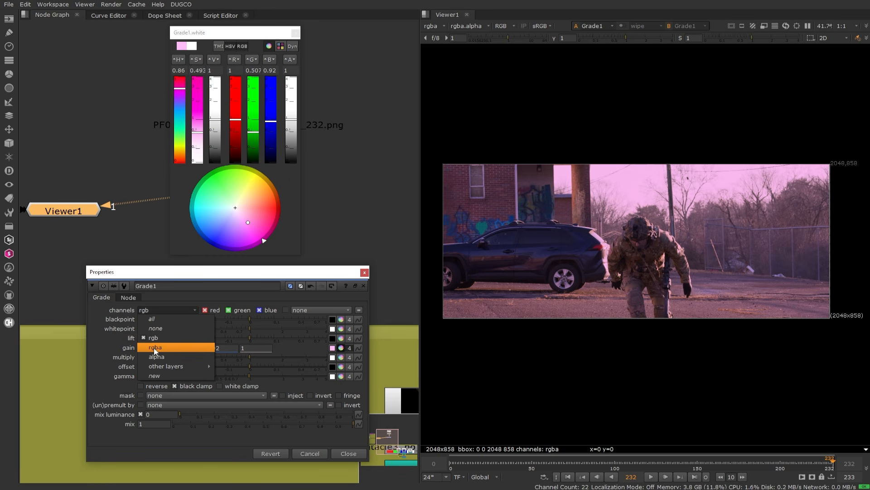
pyautogui.click(164, 347)
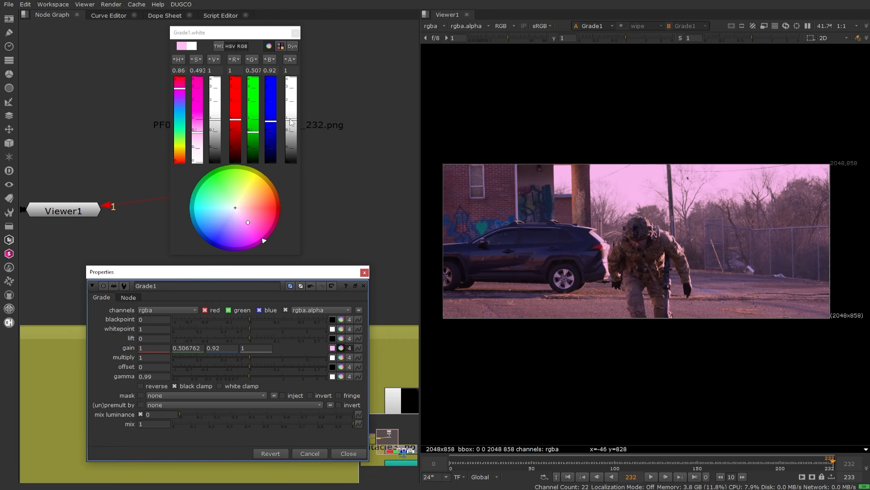
pyautogui.moveTo(291, 122)
pyautogui.mouseDown()
pyautogui.moveTo(292, 102)
pyautogui.moveTo(294, 120)
pyautogui.mouseUp()
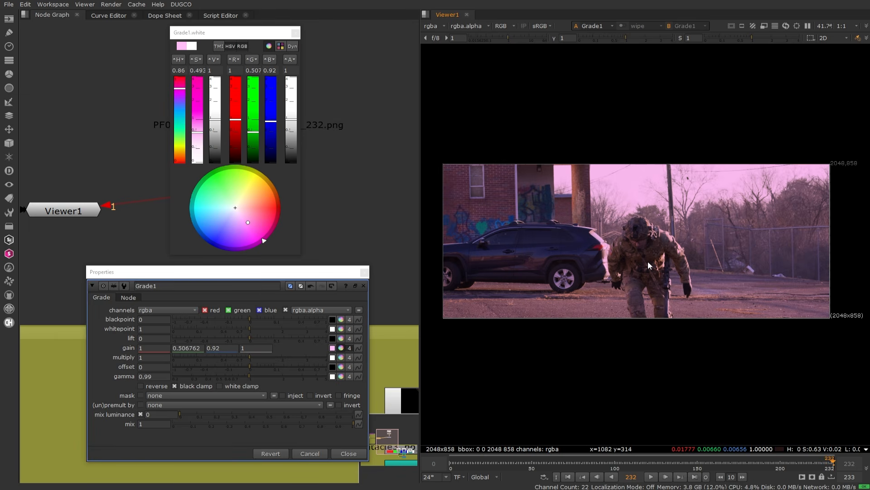
# Step: Inspect the red, green, blue and alpha channels of the graded plate one by one, returning to full color
pyautogui.moveTo(660, 265); pyautogui.dragTo(664, 270, button='middle')
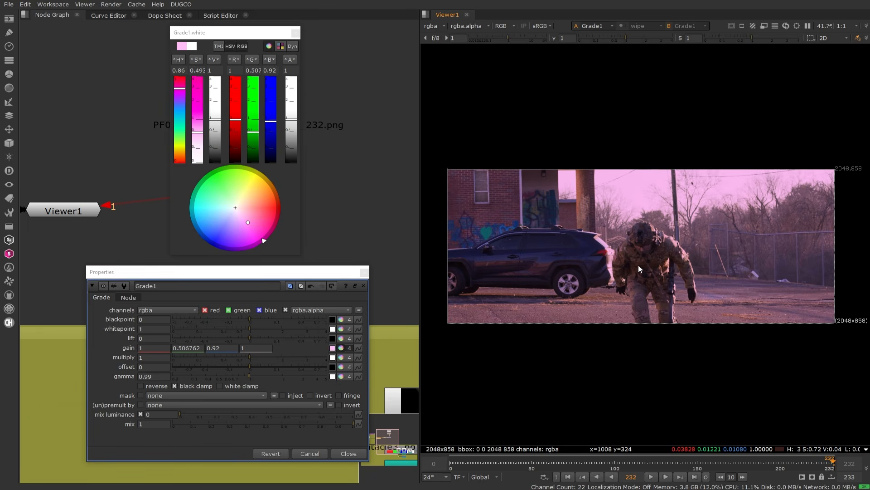
pyautogui.press('r')
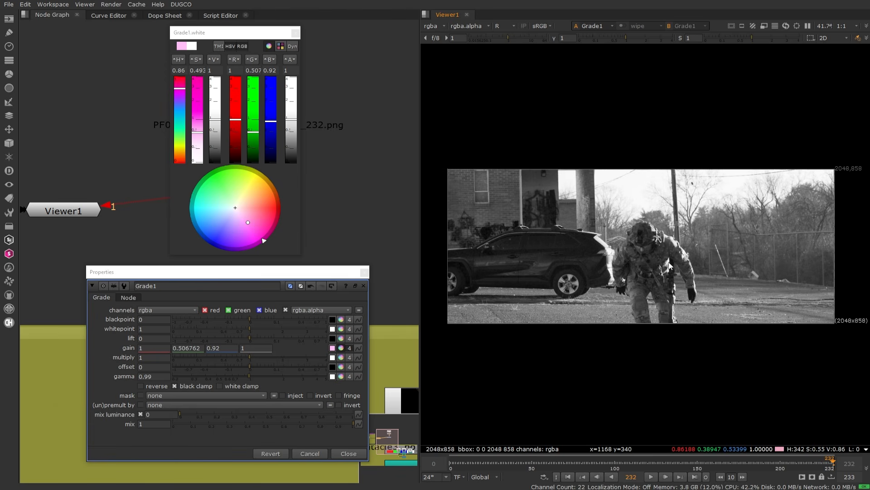
pyautogui.press('g')
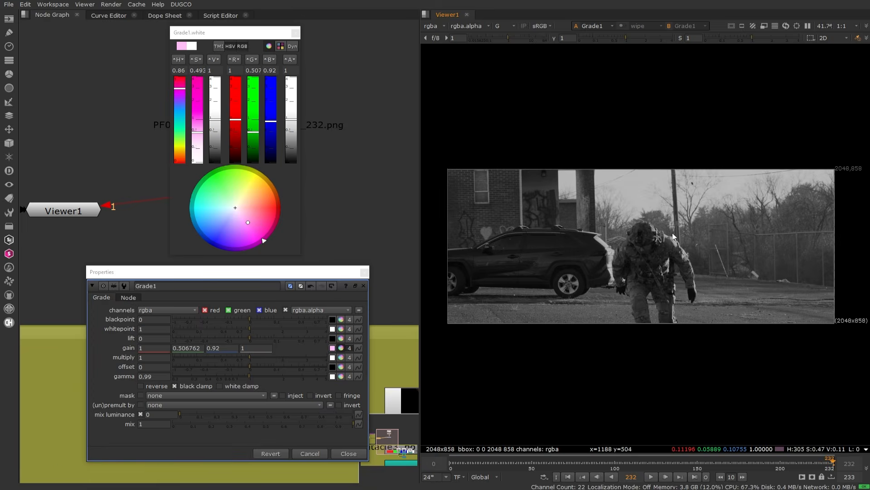
pyautogui.press('b')
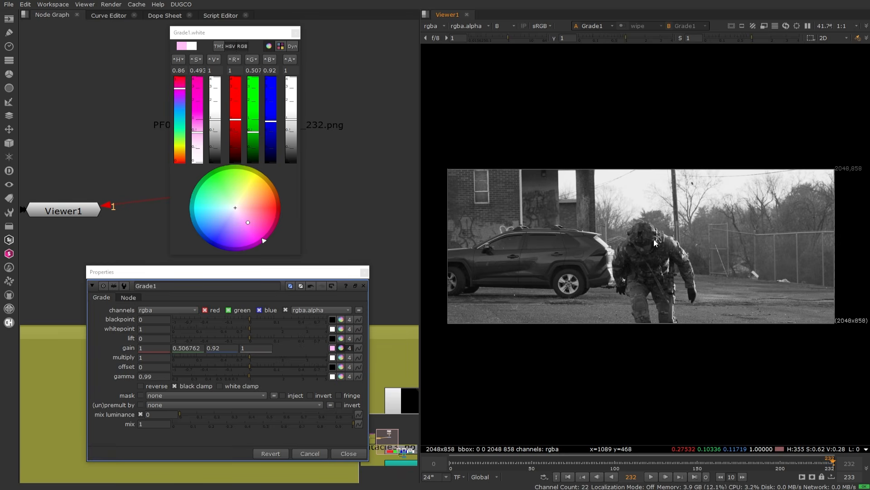
pyautogui.press('b')
pyautogui.press('b')
pyautogui.press('a')
pyautogui.press('a')
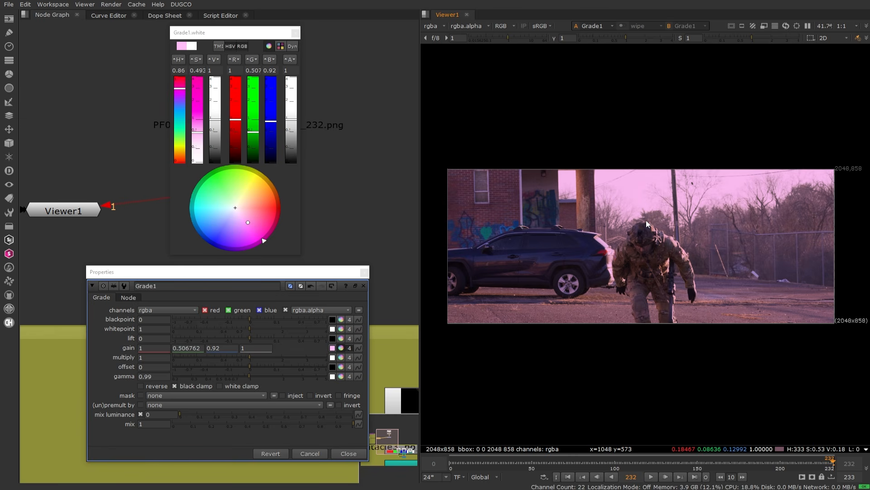
# Step: Step through the red, green and blue channels again, display alpha, and test the alpha gain, ending at 1
pyautogui.press('r')
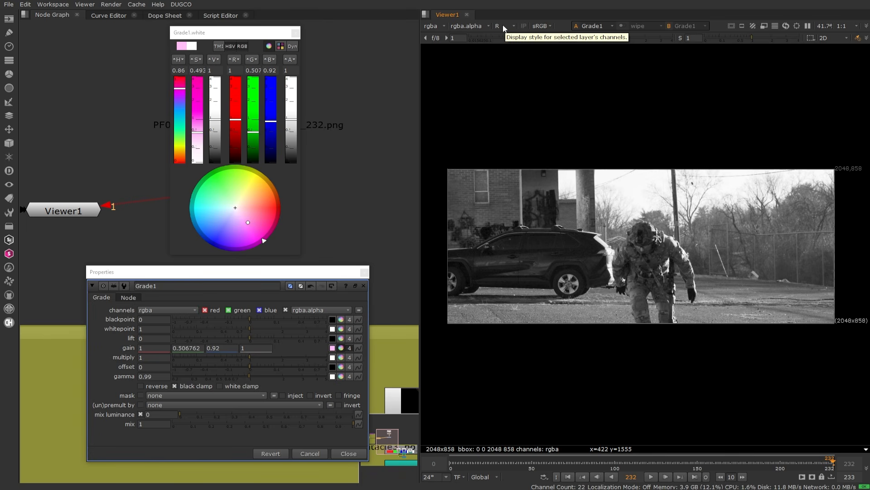
pyautogui.press('g')
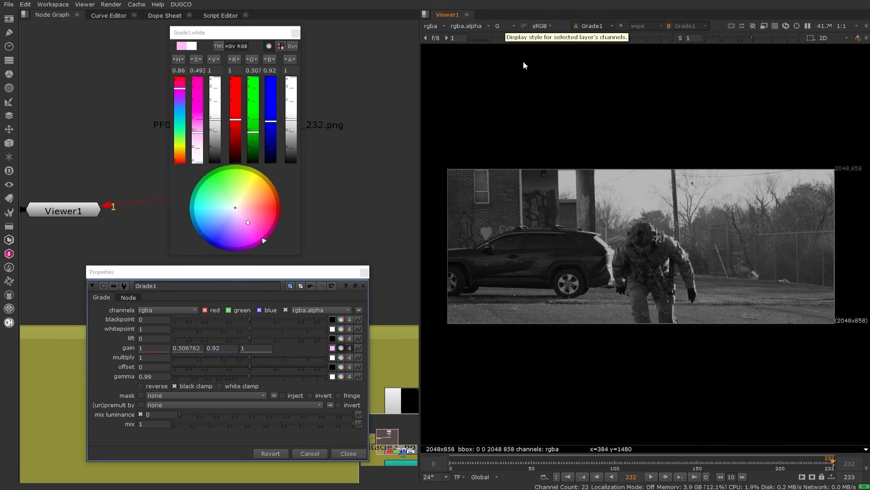
pyautogui.press('b')
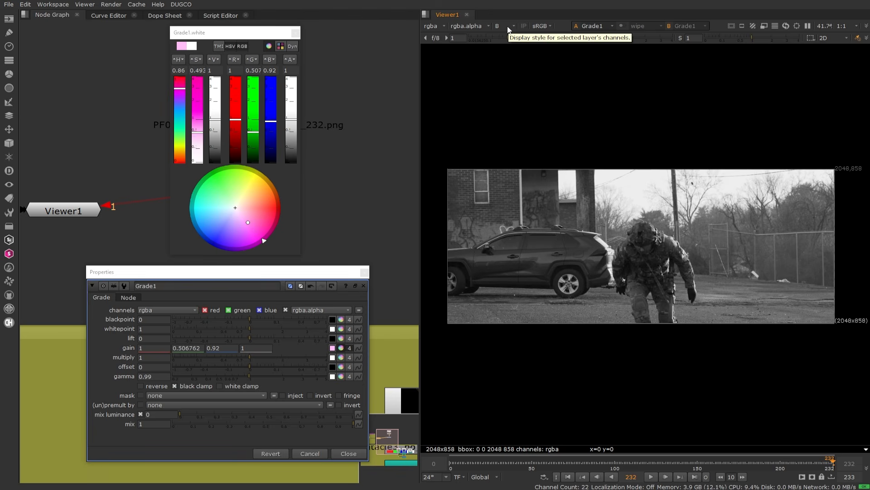
pyautogui.click(507, 26)
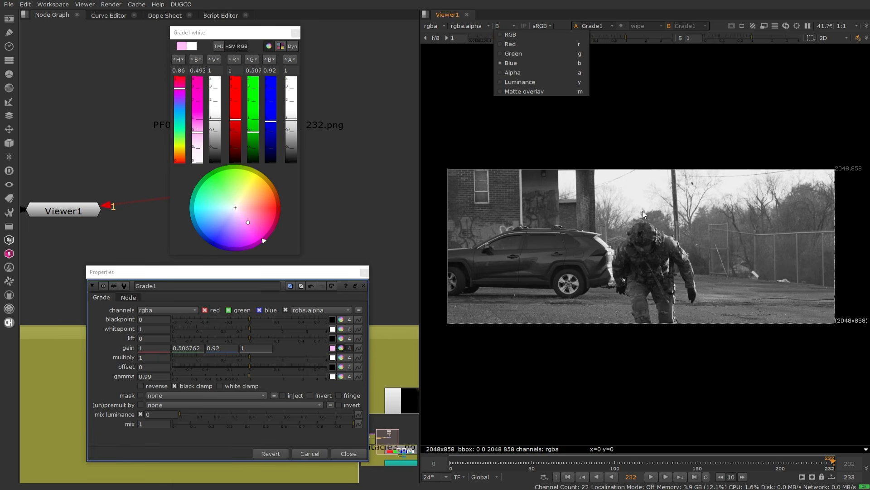
pyautogui.press('a')
pyautogui.press('a')
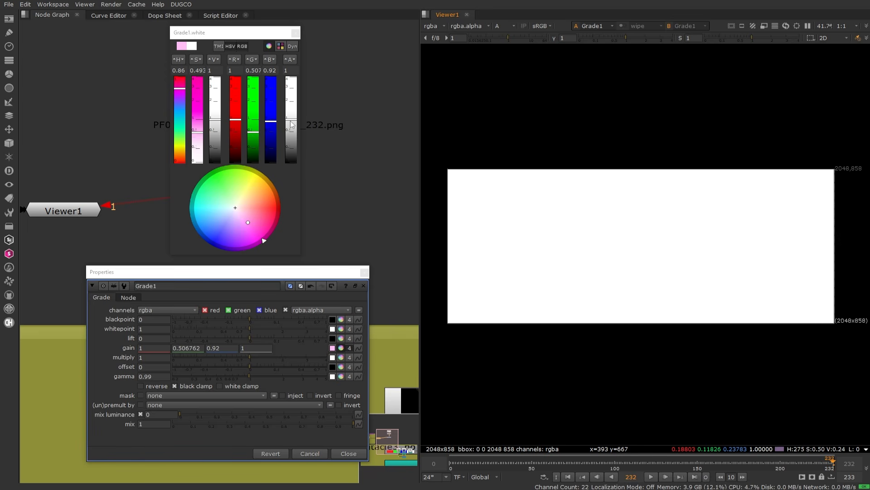
pyautogui.moveTo(291, 125)
pyautogui.mouseDown()
pyautogui.moveTo(290, 138)
pyautogui.moveTo(291, 94)
pyautogui.moveTo(292, 151)
pyautogui.moveTo(291, 119)
pyautogui.mouseUp()
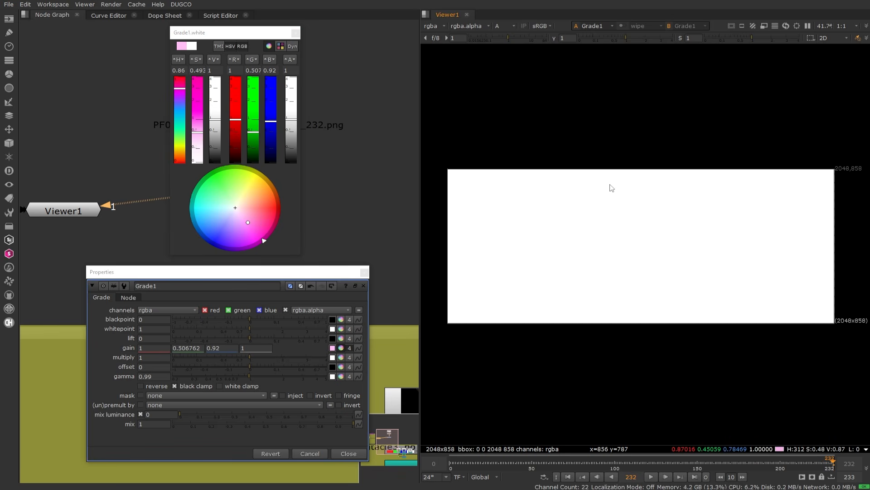
# Step: Display the graded plate's luminance and switch the viewer to the matte overlay style
pyautogui.press('y')
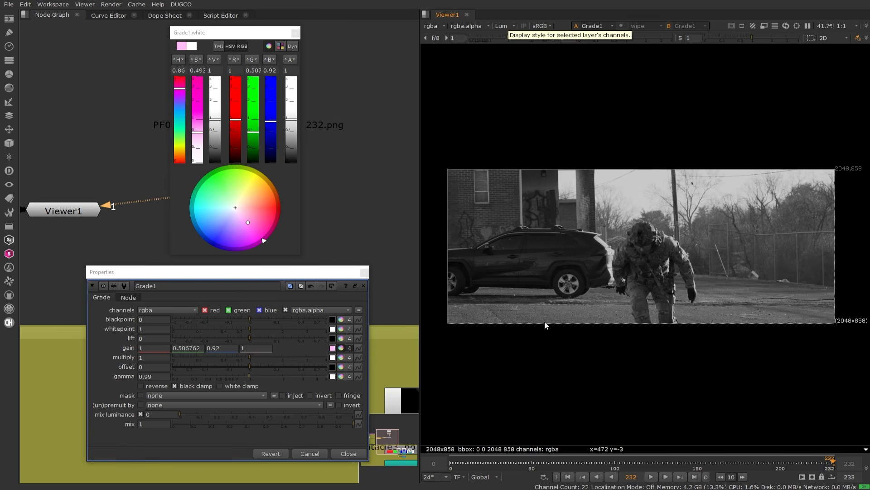
pyautogui.click(502, 26)
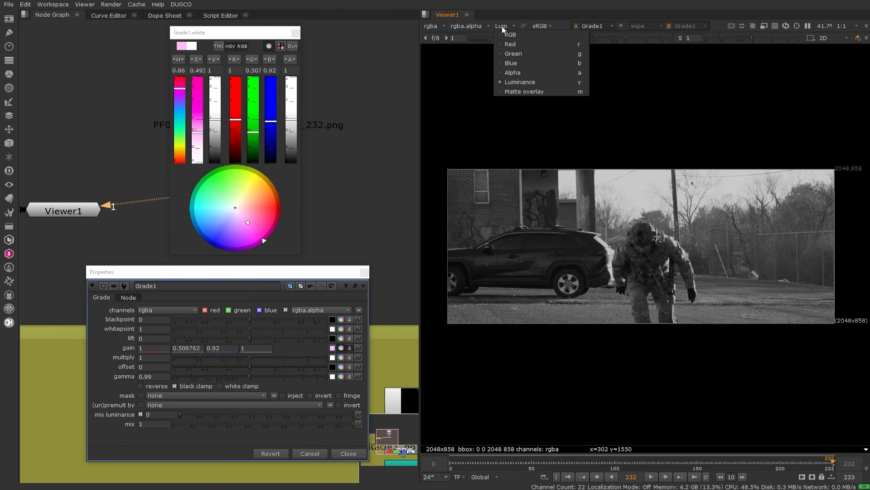
pyautogui.click(517, 92)
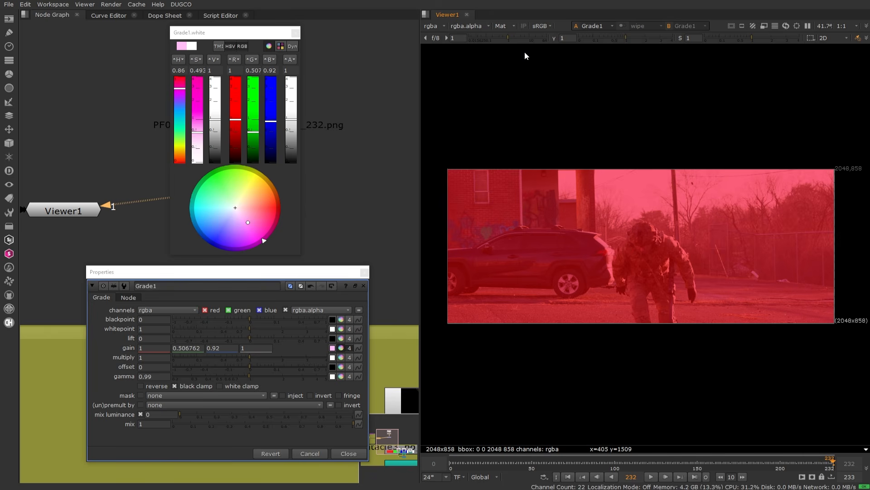
# Step: Return the viewer to RGB display and close the Grade properties with its color picker
pyautogui.click(507, 26)
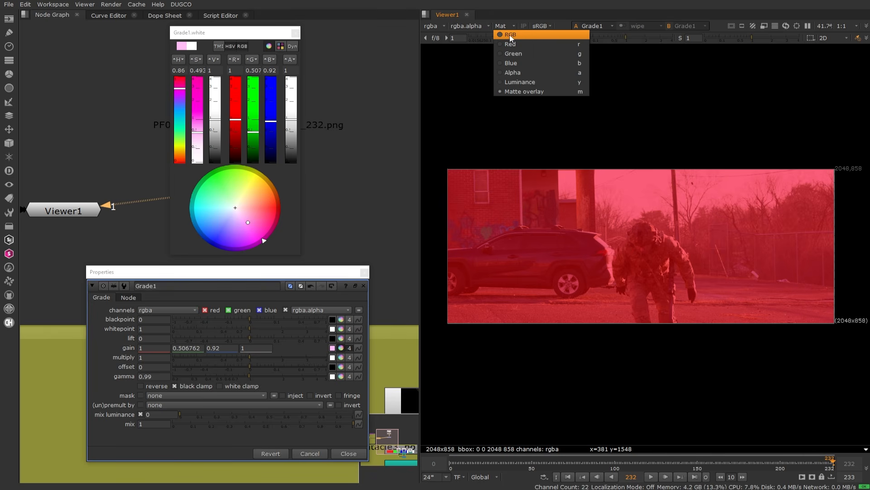
pyautogui.click(509, 34)
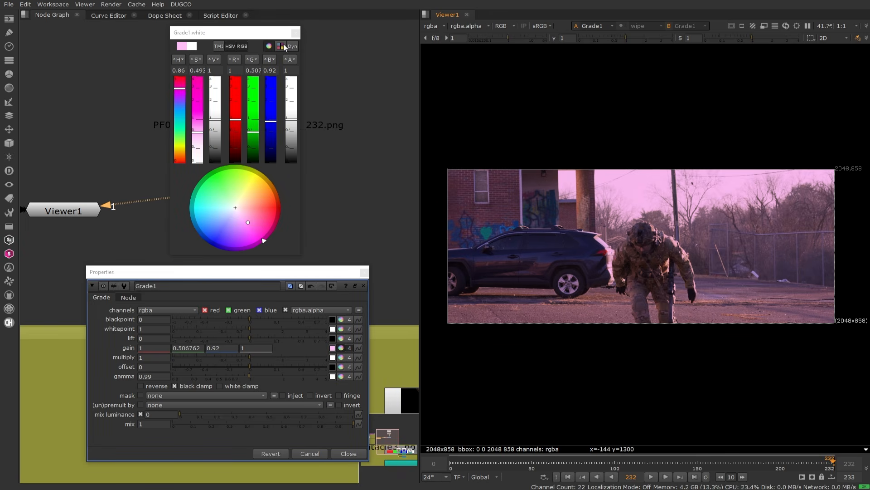
pyautogui.click(364, 272)
# Step: Move the Read1 plate node down so it sits directly above Grade1 in the node graph
pyautogui.scroll(-5, 323, 271)
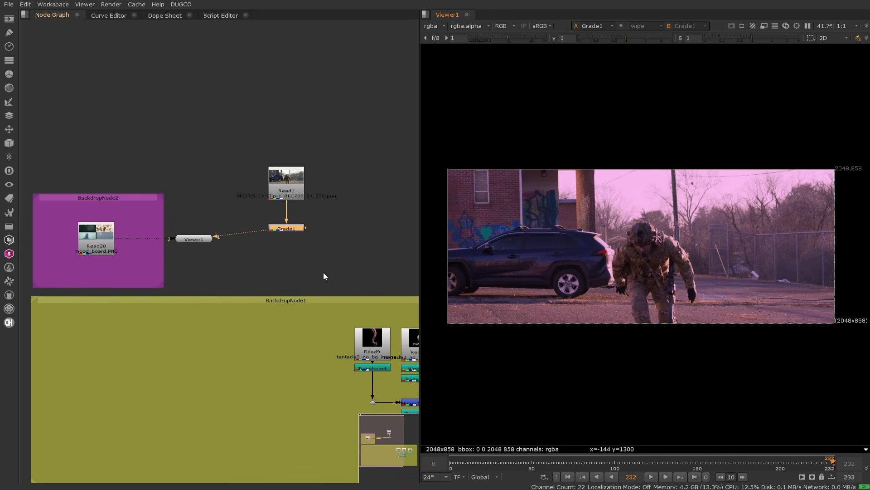
pyautogui.moveTo(280, 205); pyautogui.dragTo(260, 212, button='middle')
pyautogui.click(278, 184)
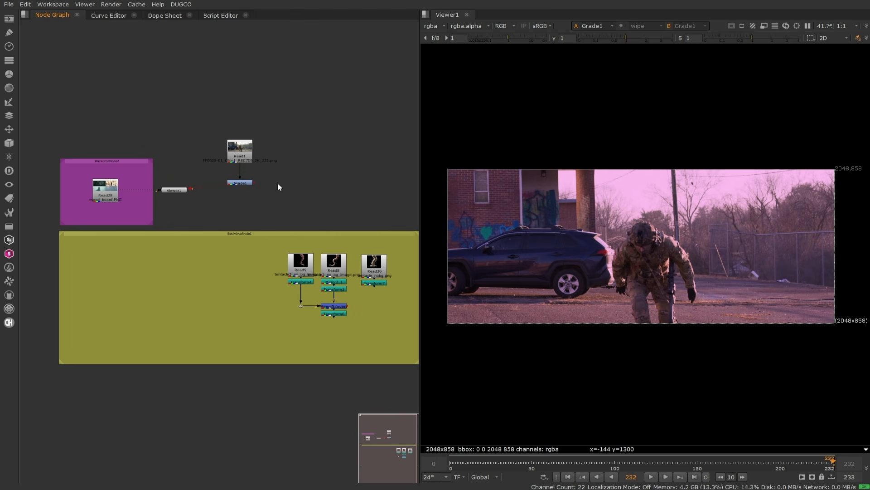
pyautogui.moveTo(241, 156); pyautogui.dragTo(241, 168)
pyautogui.click(276, 157)
pyautogui.moveTo(277, 158)
pyautogui.mouseDown(button='middle')
pyautogui.moveTo(266, 170)
pyautogui.moveTo(282, 156)
pyautogui.mouseUp(button='middle')
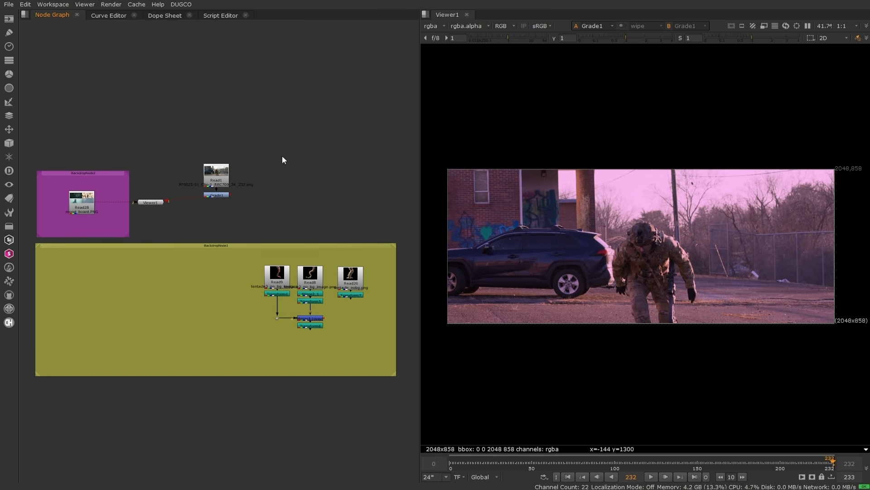
# Step: Open the Preferences and view the Appearance settings for the font and UI colors
pyautogui.click(25, 4)
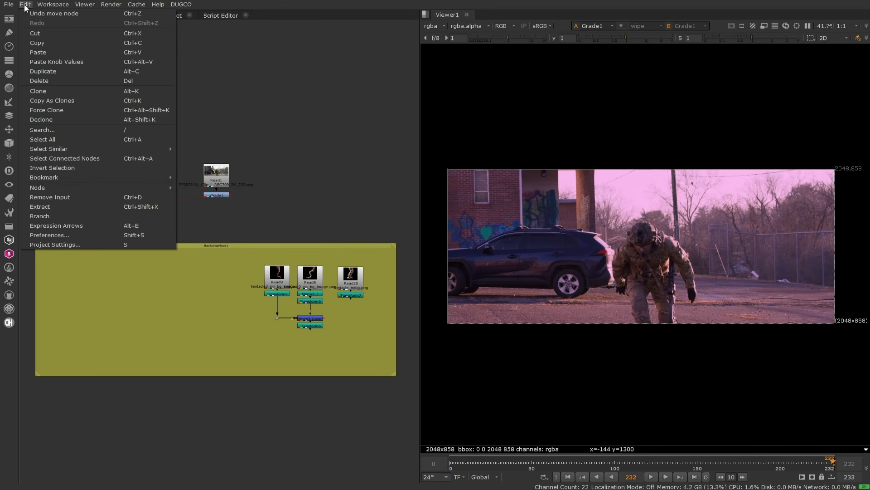
pyautogui.click(83, 235)
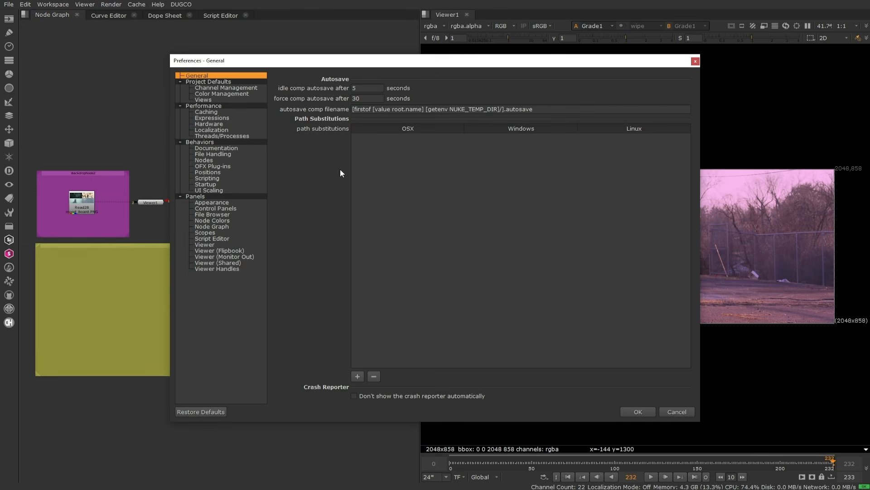
pyautogui.moveTo(381, 68); pyautogui.dragTo(287, 58)
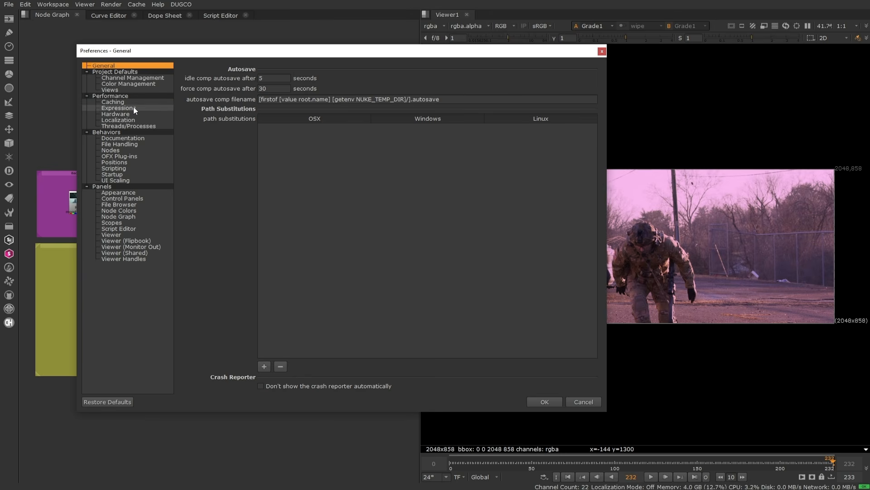
pyautogui.click(135, 193)
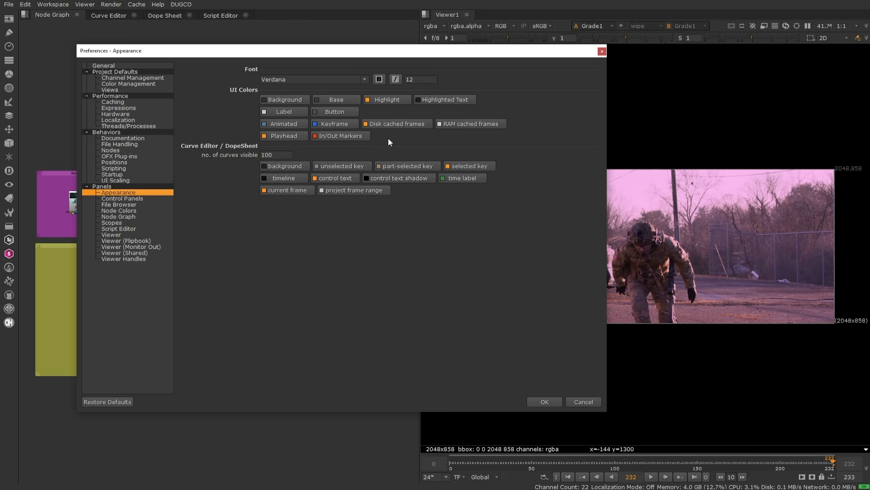
pyautogui.doubleClick(427, 80)
pyautogui.moveTo(381, 46)
pyautogui.mouseDown()
pyautogui.moveTo(408, 58)
pyautogui.moveTo(387, 58)
pyautogui.mouseUp()
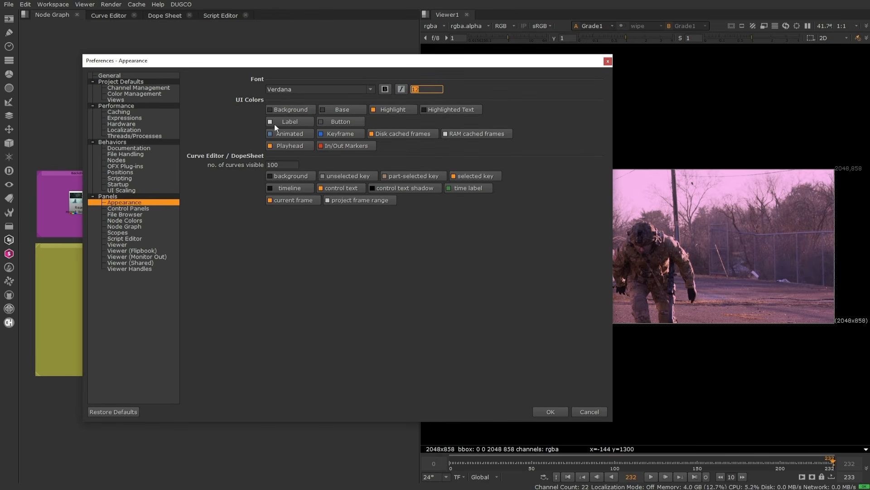
# Step: View the Control Panels preferences and check the input button action choices, keeping select input node only
pyautogui.click(132, 209)
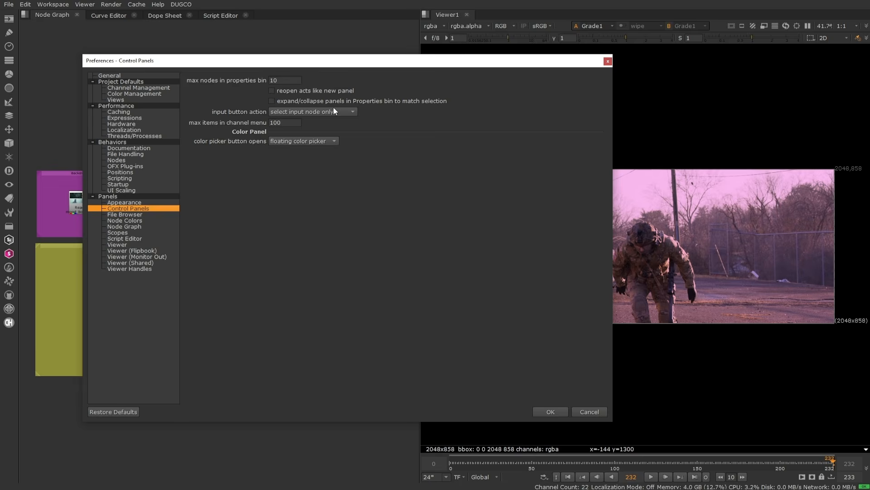
pyautogui.moveTo(324, 63); pyautogui.dragTo(336, 71)
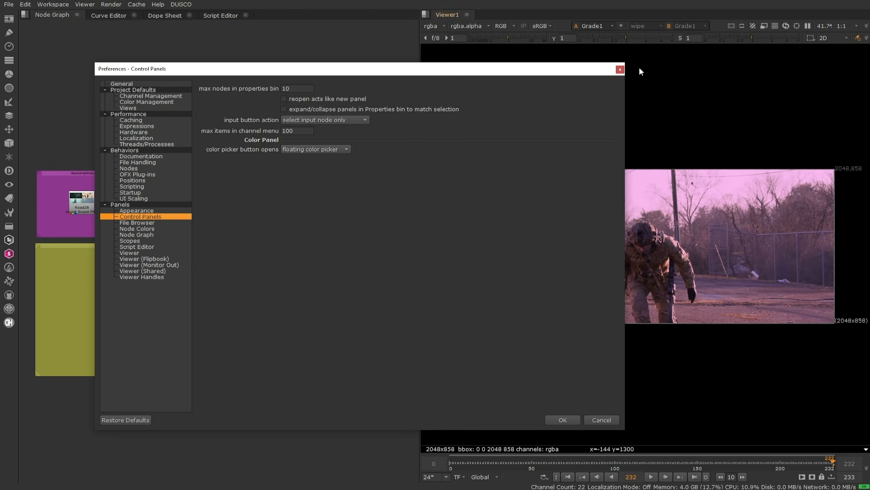
pyautogui.click(330, 119)
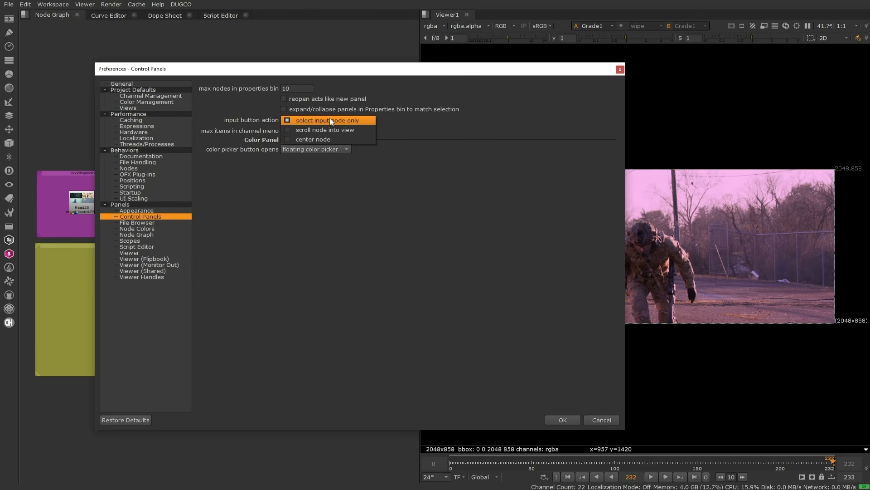
pyautogui.click(385, 119)
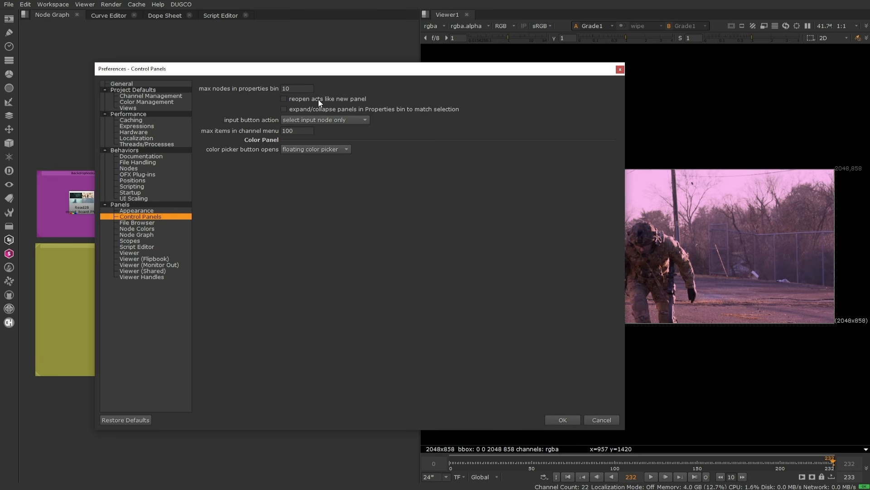
# Step: Enable "reopen acts like new panel" and set the color picker button to open the in-panel color picker
pyautogui.click(335, 99)
pyautogui.click(328, 151)
pyautogui.click(338, 142)
# Step: Move the Preferences window clear of Grade1 and try reopening the node's properties with the new panel behavior
pyautogui.moveTo(287, 76); pyautogui.dragTo(463, 79)
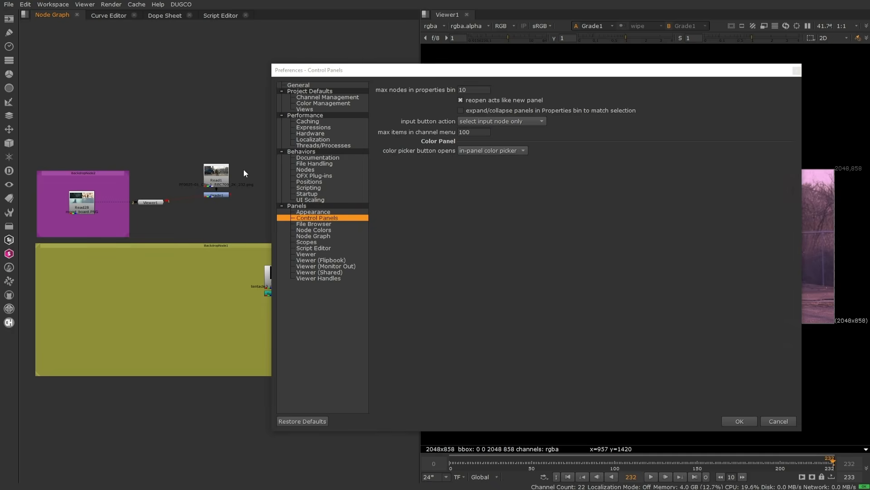
pyautogui.moveTo(403, 70); pyautogui.dragTo(155, 242)
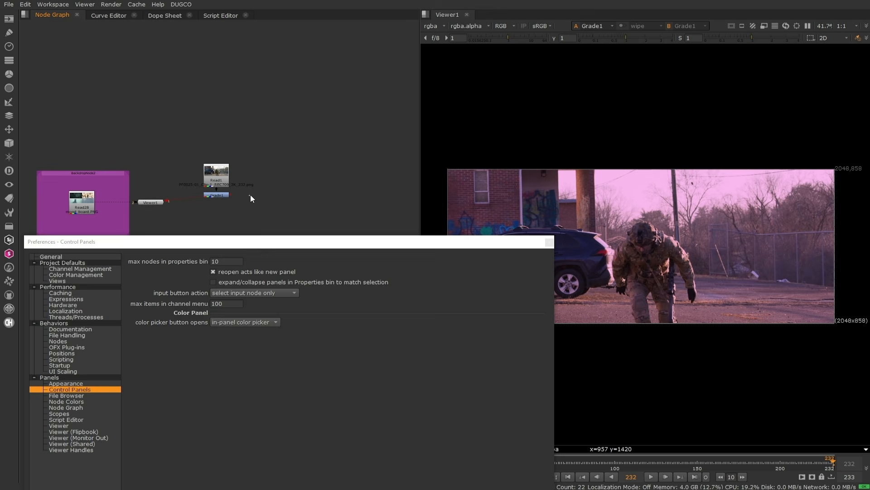
pyautogui.doubleClick(216, 195)
pyautogui.click(517, 129)
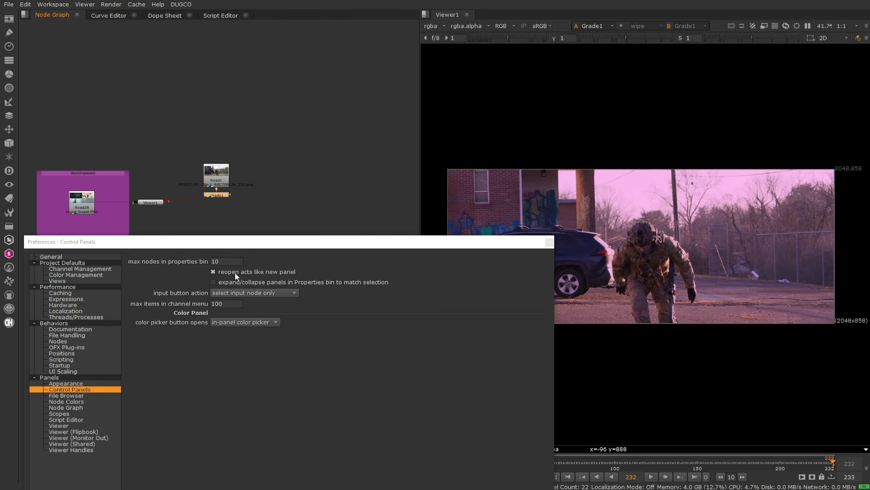
pyautogui.click(53, 5)
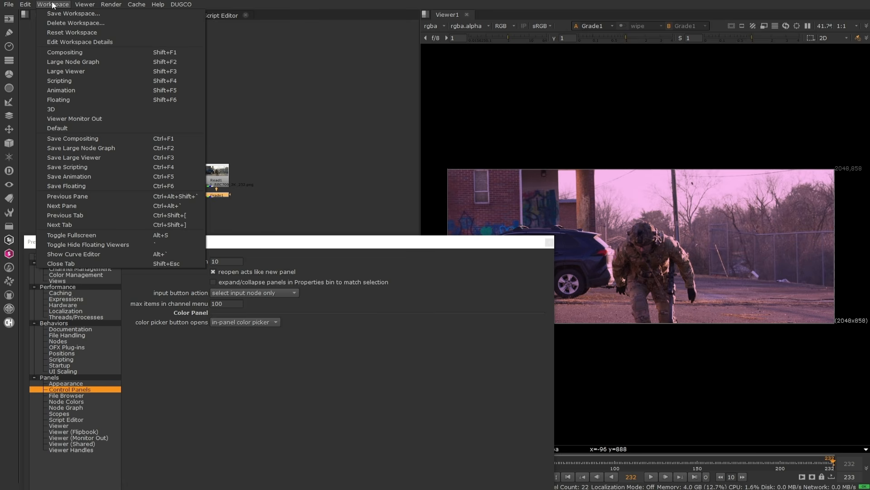
pyautogui.click(390, 115)
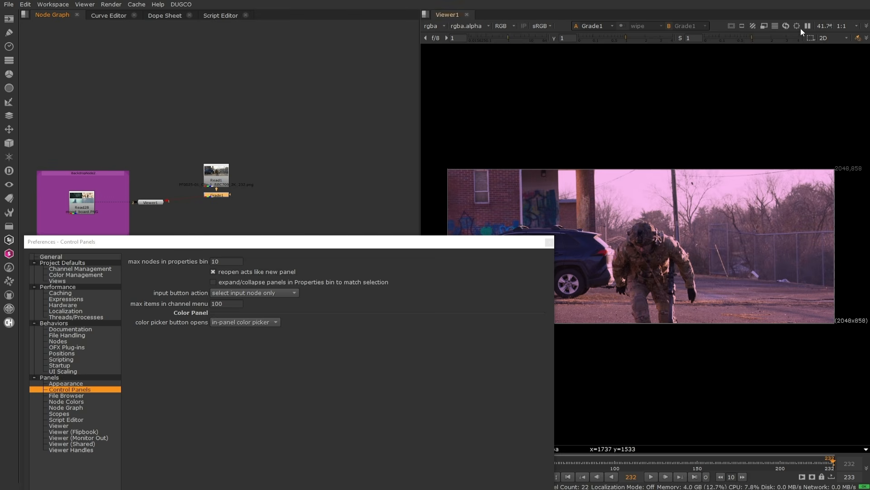
# Step: Disable "reopen acts like new panel", then open the Grade1 properties and place them over the viewer
pyautogui.click(232, 272)
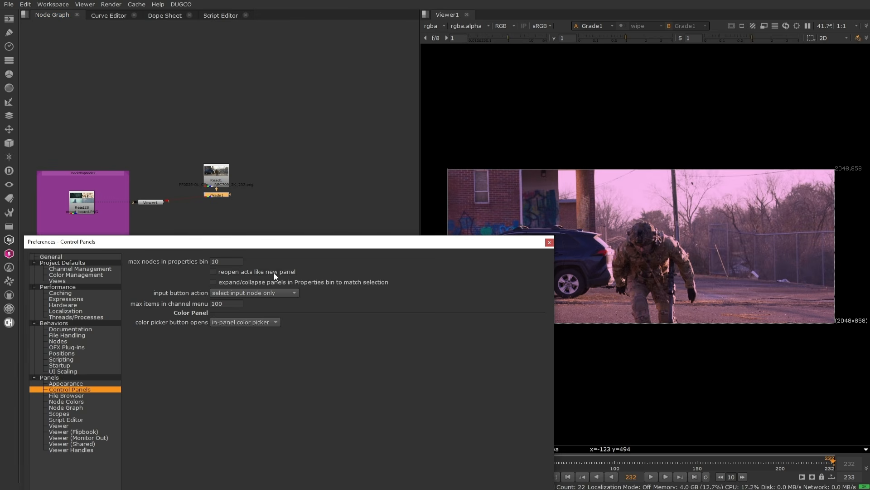
pyautogui.doubleClick(219, 196)
pyautogui.moveTo(367, 131); pyautogui.dragTo(686, 45)
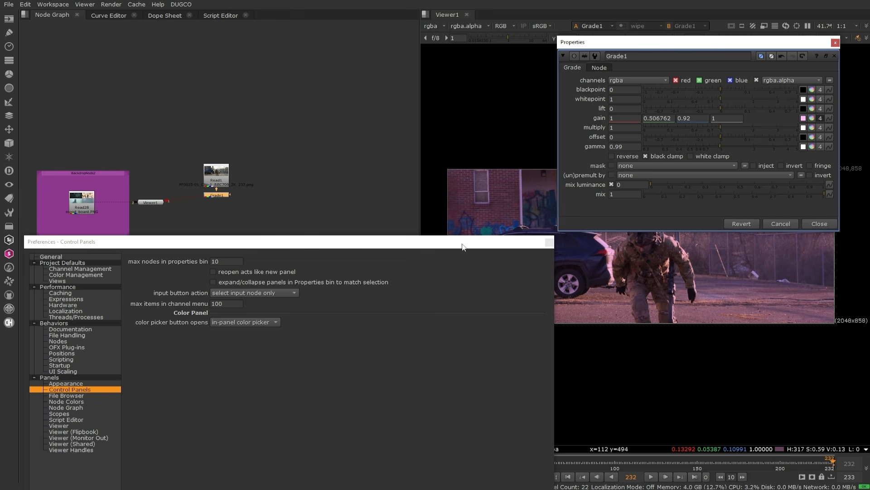
pyautogui.moveTo(710, 44); pyautogui.dragTo(583, 65)
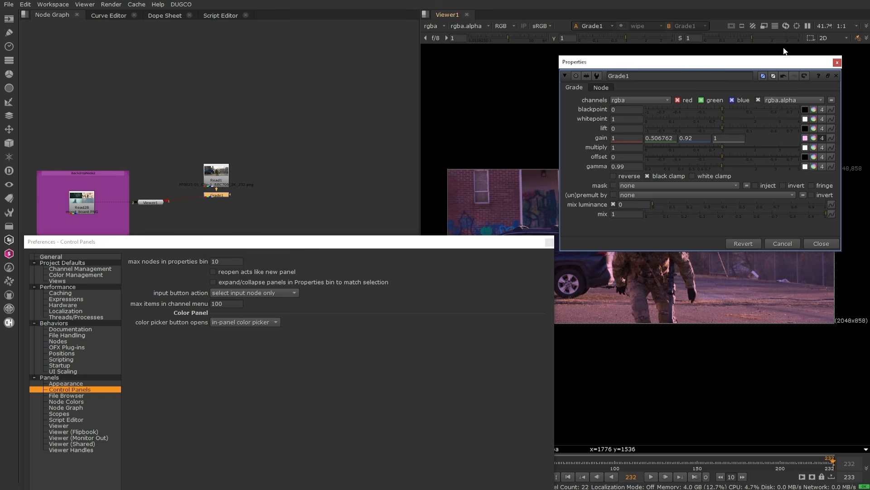
# Step: Close and reopen the Grade1 properties, then show and hide the in-panel color picker for lift
pyautogui.click(821, 243)
pyautogui.click(234, 204)
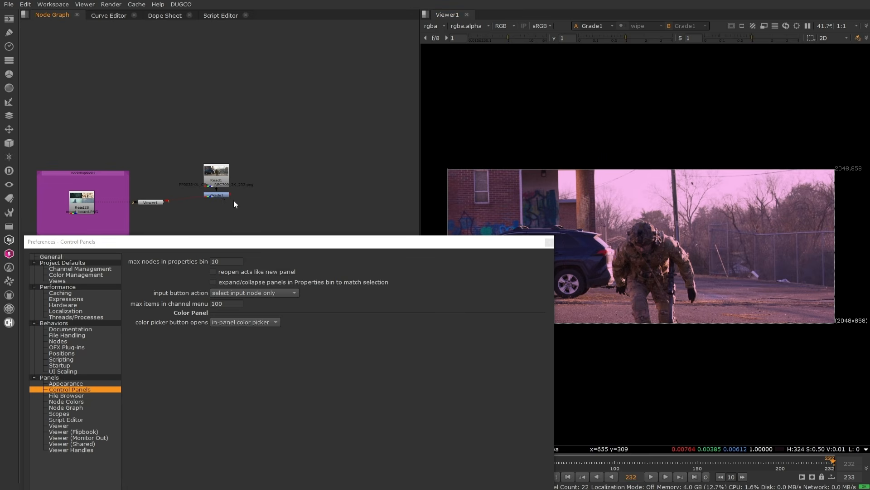
pyautogui.doubleClick(220, 195)
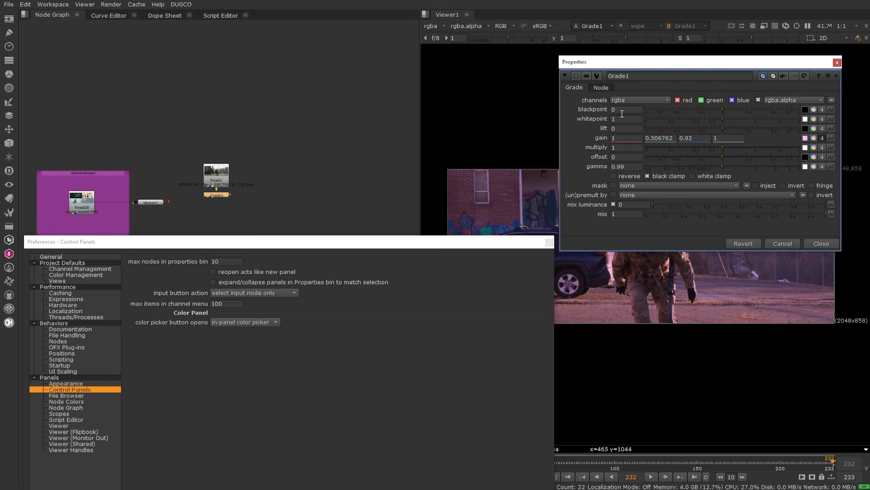
pyautogui.click(814, 129)
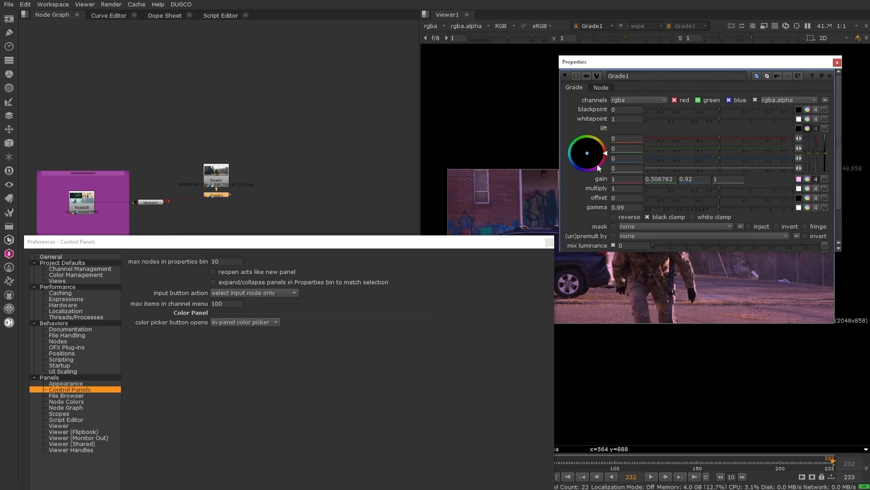
pyautogui.click(810, 132)
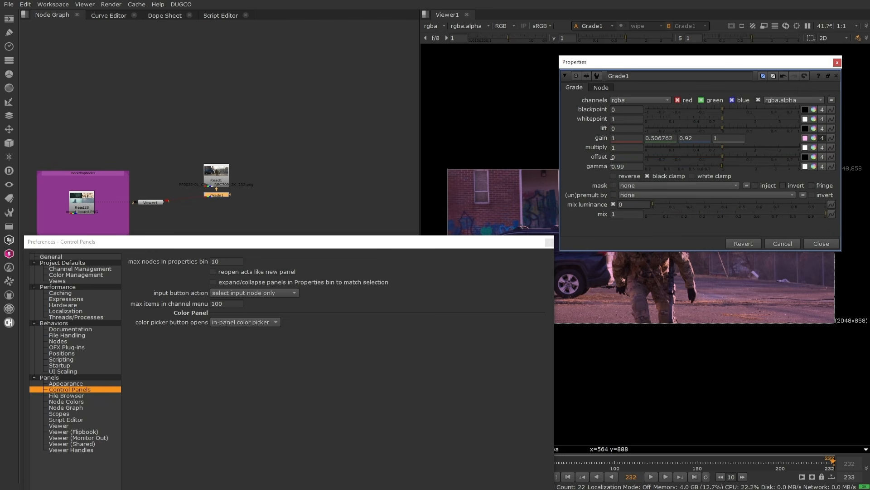
# Step: Set the color picker button to open the floating color picker and test it on Grade1's lift
pyautogui.click(235, 313)
pyautogui.click(235, 317)
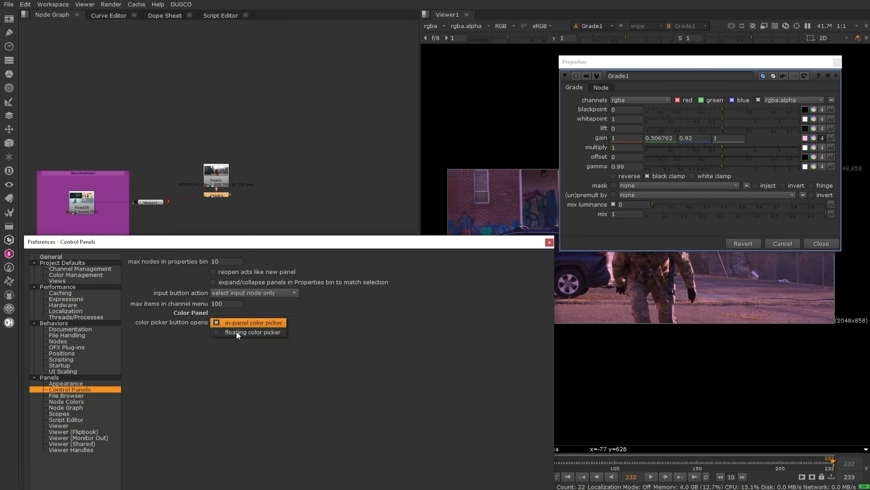
pyautogui.click(238, 329)
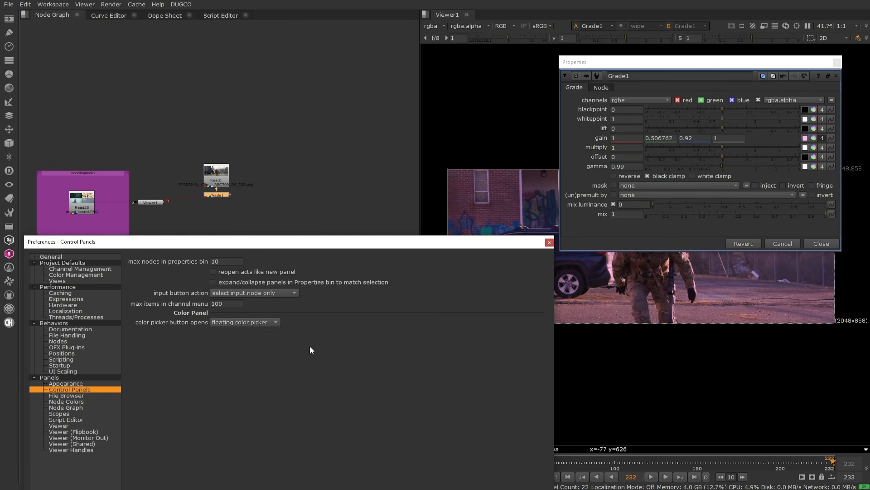
pyautogui.click(814, 128)
pyautogui.moveTo(265, 36); pyautogui.dragTo(486, 60)
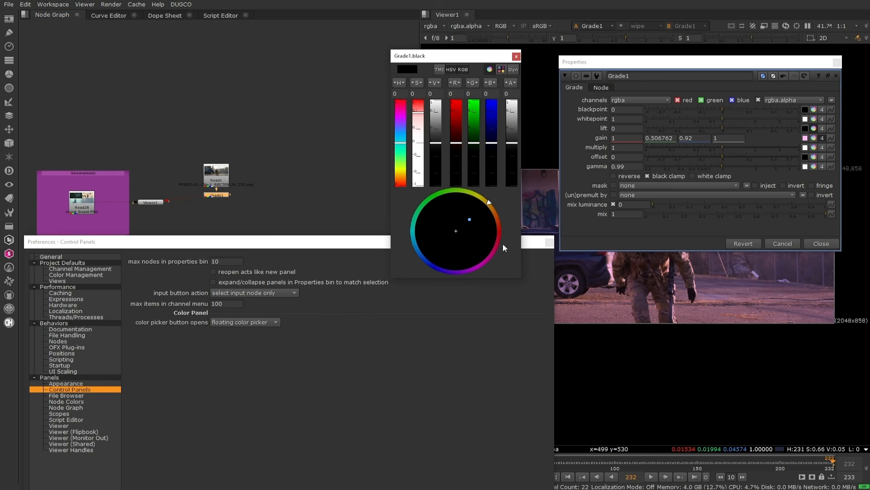
pyautogui.click(819, 241)
pyautogui.click(774, 246)
# Step: Look through the File Browser, Node Colors and Node Graph preferences
pyautogui.moveTo(201, 250); pyautogui.dragTo(284, 85)
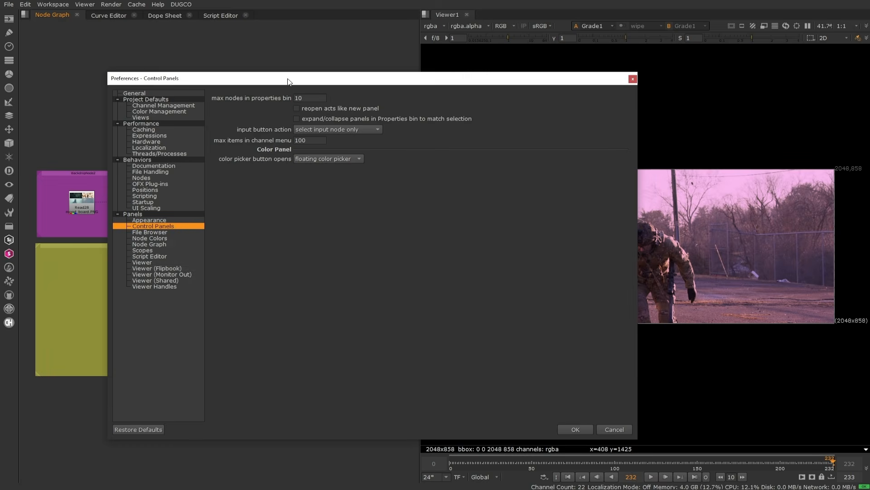
pyautogui.click(165, 232)
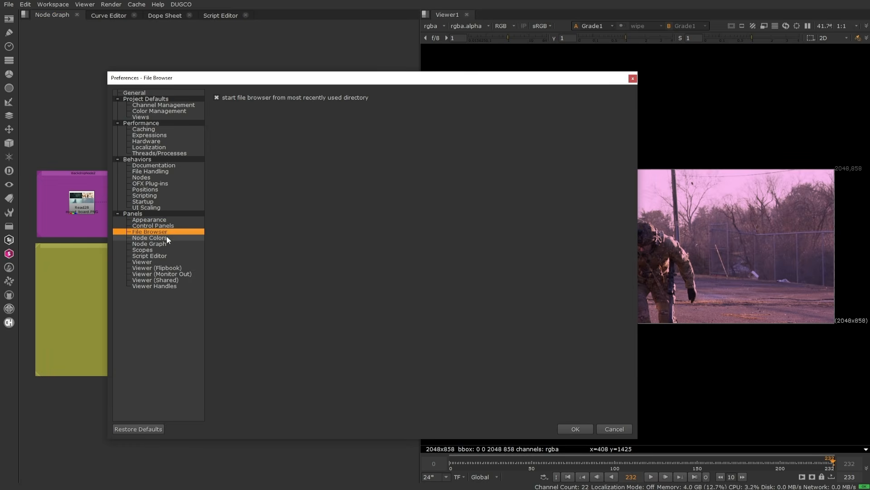
pyautogui.click(167, 237)
pyautogui.click(167, 243)
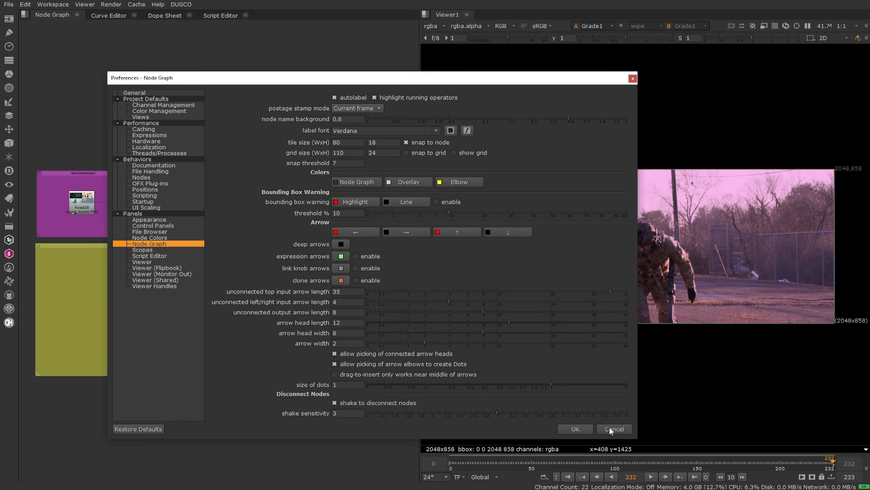
# Step: Move the Preferences window off the node graph and place the Transform node further below Read20
pyautogui.moveTo(505, 82); pyautogui.dragTo(737, 71)
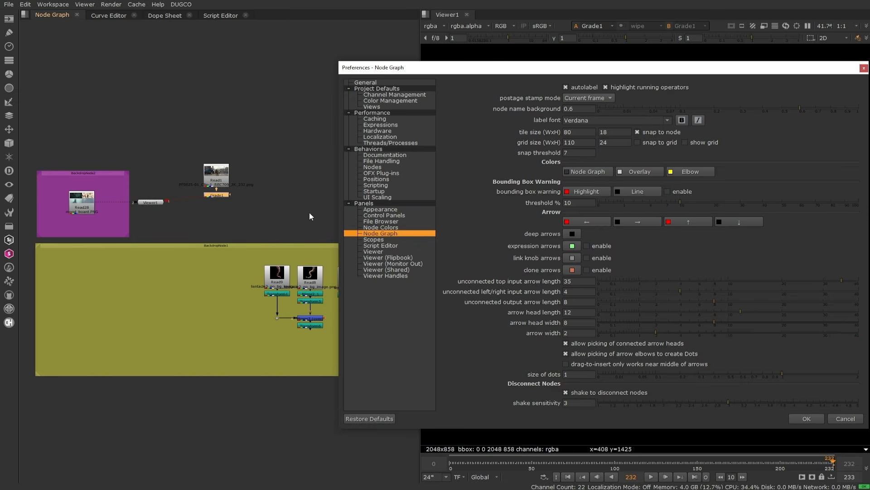
pyautogui.moveTo(307, 212); pyautogui.dragTo(233, 180, button='middle')
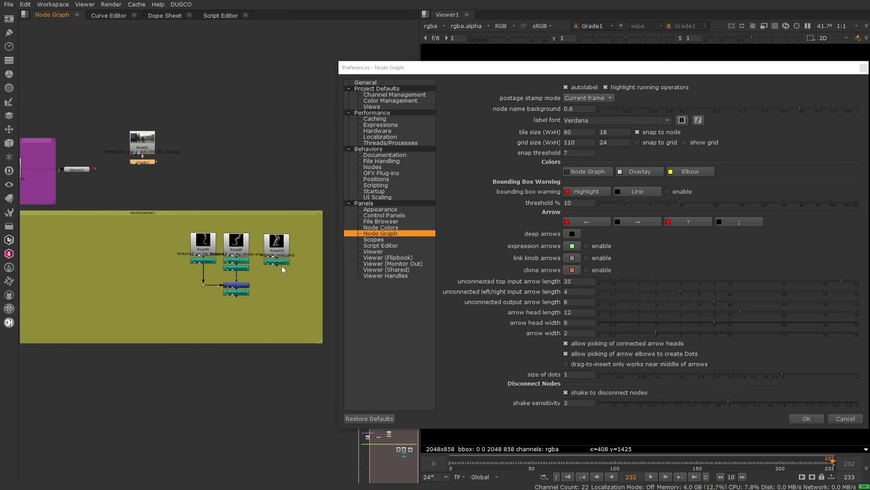
pyautogui.moveTo(311, 227); pyautogui.dragTo(257, 292)
pyautogui.moveTo(305, 219); pyautogui.dragTo(263, 279)
pyautogui.scroll(1, 285, 278)
pyautogui.scroll(1, 283, 279)
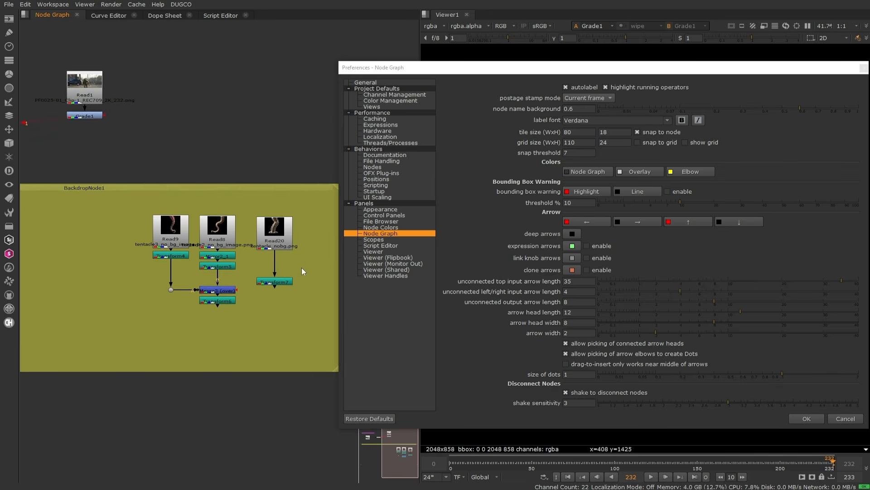
# Step: Move Read20 outside the yellow backdrop and place its Transform node beside it and above it to test the arrow directions
pyautogui.moveTo(283, 271); pyautogui.dragTo(228, 284, button='middle')
pyautogui.moveTo(222, 249); pyautogui.dragTo(252, 242)
pyautogui.moveTo(218, 293); pyautogui.dragTo(283, 245)
pyautogui.click(248, 245)
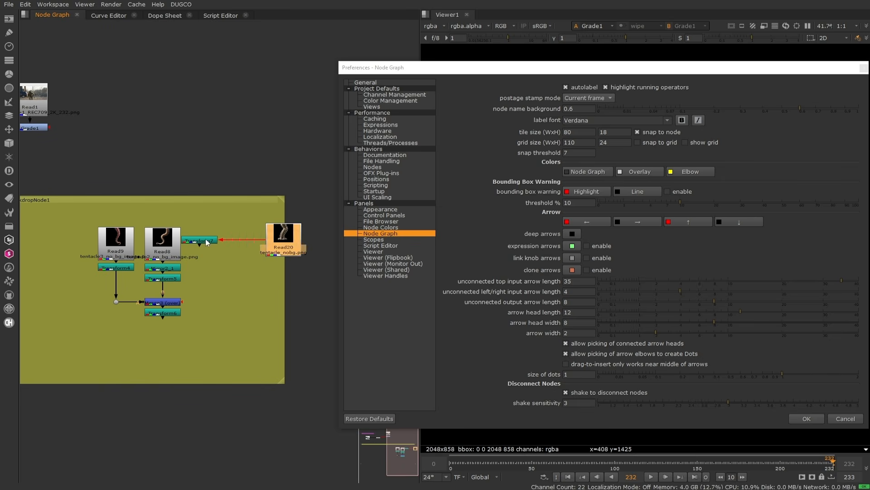
pyautogui.moveTo(205, 239); pyautogui.dragTo(284, 173)
pyautogui.click(238, 263)
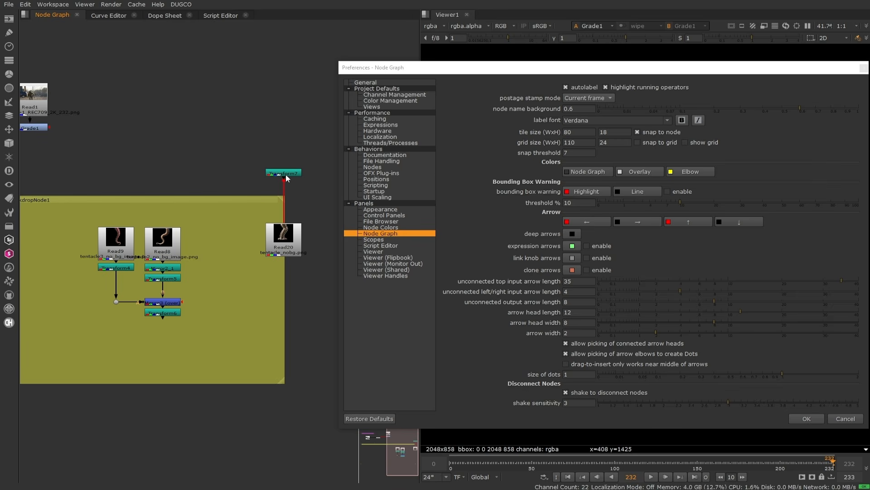
# Step: Place the Transform node directly below Read20 and move both nodes back inside the yellow backdrop, beside Read8
pyautogui.moveTo(286, 178); pyautogui.dragTo(294, 268)
pyautogui.click(302, 194)
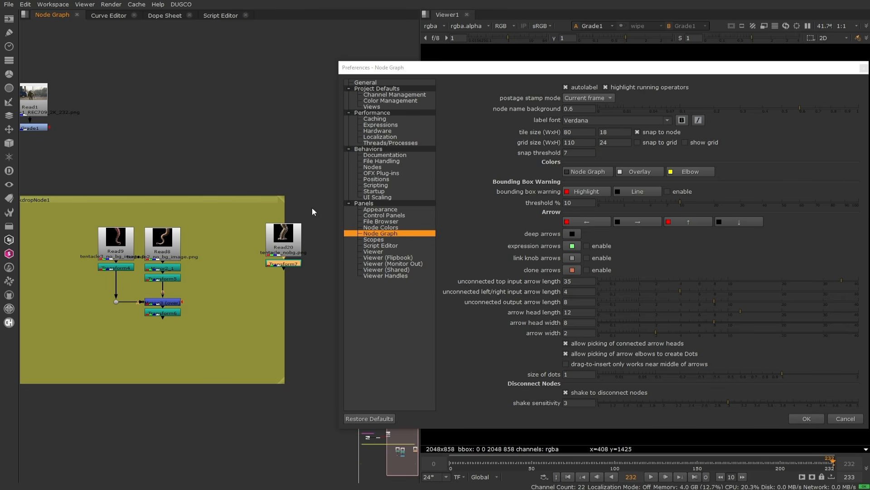
pyautogui.moveTo(314, 210); pyautogui.dragTo(205, 269)
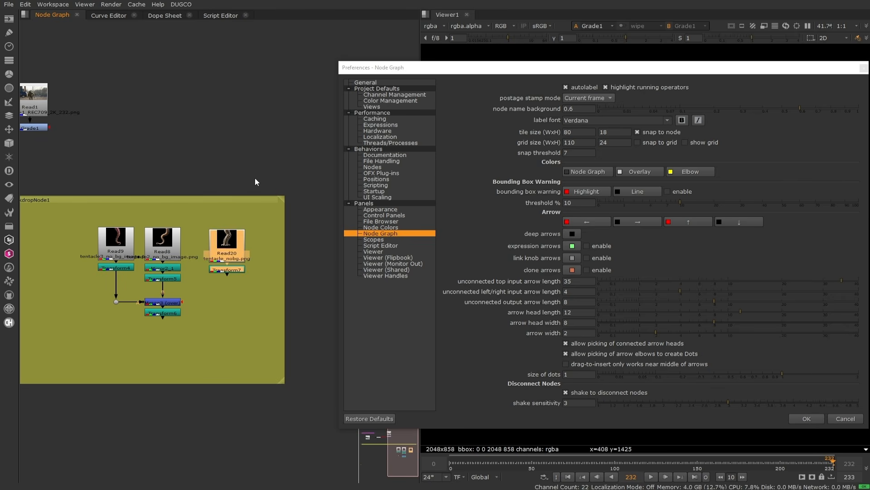
# Step: Move the Preferences window and accept the preferences
pyautogui.click(254, 180)
pyautogui.moveTo(635, 67); pyautogui.dragTo(507, 59)
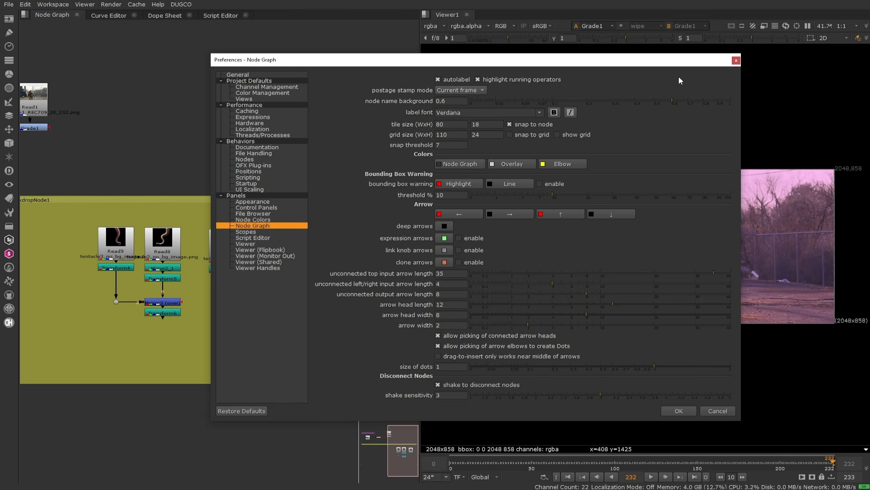
pyautogui.click(678, 411)
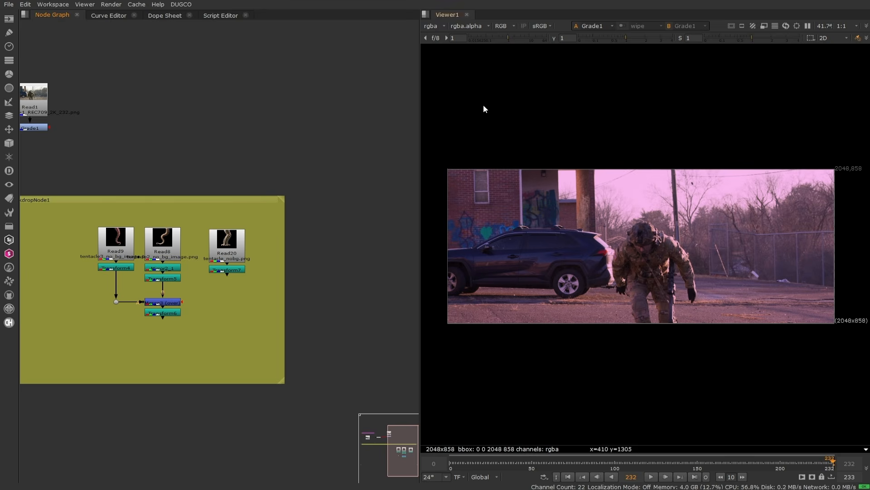
# Step: Move the Viewer node below the yellow backdrop and shift the Read1 and Grade1 nodes closer to the purple backdrop
pyautogui.moveTo(181, 174); pyautogui.dragTo(273, 186, button='middle')
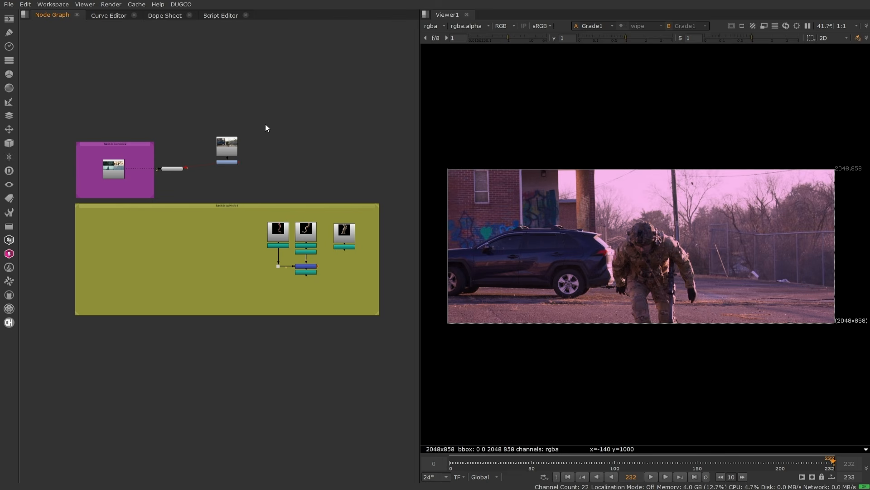
pyautogui.moveTo(173, 180); pyautogui.dragTo(167, 327)
pyautogui.click(215, 338)
pyautogui.scroll(1, 313, 246)
pyautogui.scroll(-1, 279, 167)
pyautogui.moveTo(221, 136); pyautogui.dragTo(199, 148)
pyautogui.click(246, 148)
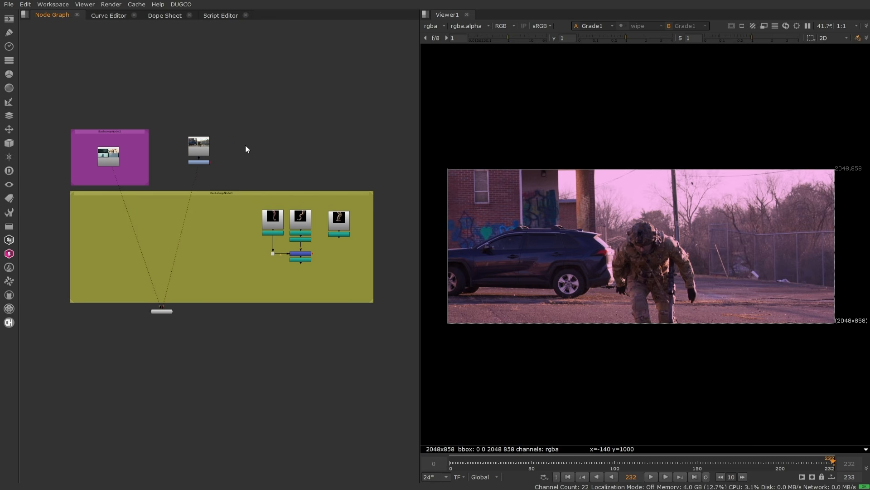
# Step: Move Read1 and Grade1 together into the empty area to the right of the yellow backdrop
pyautogui.scroll(2, 194, 164)
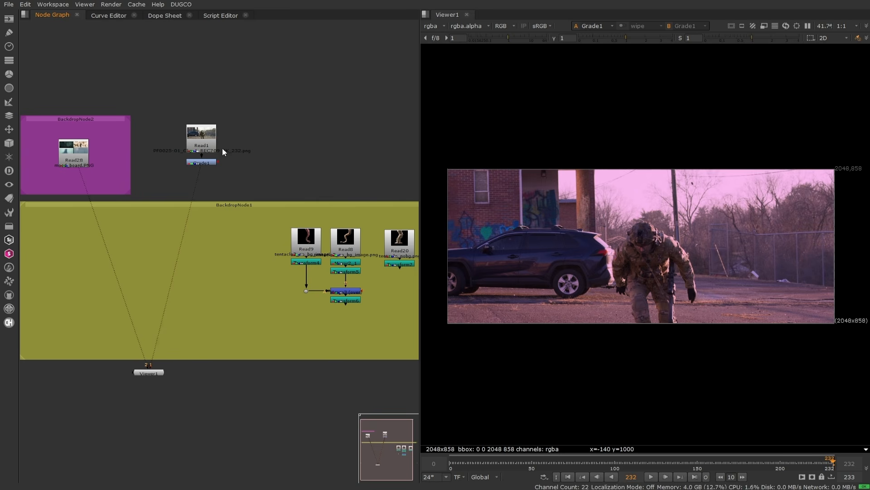
pyautogui.scroll(-1, 235, 154)
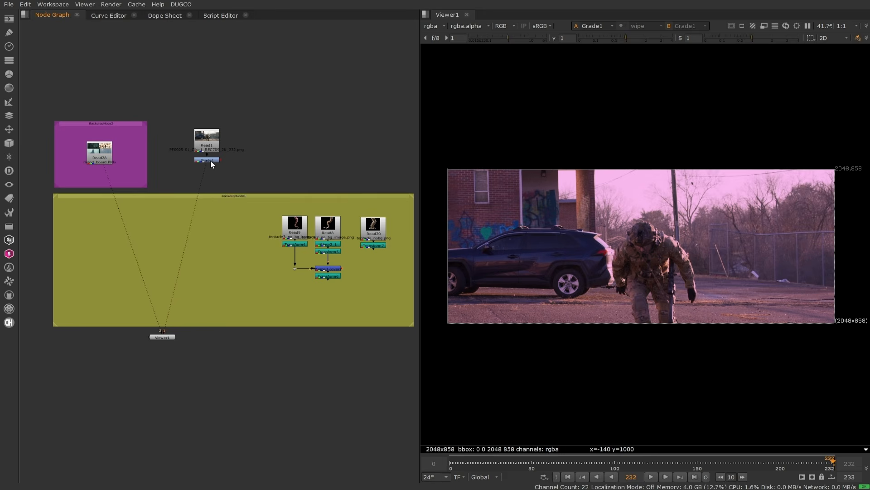
pyautogui.scroll(-1, 210, 160)
pyautogui.moveTo(257, 119); pyautogui.dragTo(195, 178)
pyautogui.moveTo(203, 146); pyautogui.dragTo(348, 152)
pyautogui.moveTo(348, 152); pyautogui.dragTo(102, 144, button='middle')
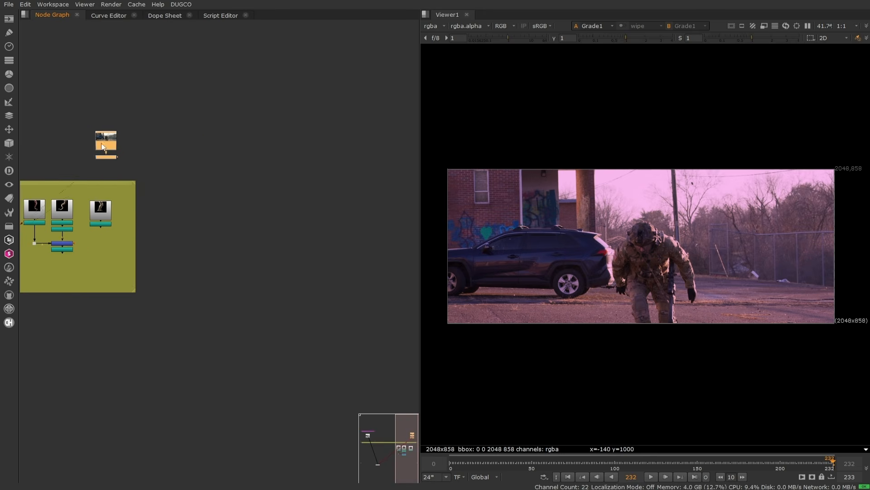
pyautogui.moveTo(102, 145); pyautogui.dragTo(322, 155)
pyautogui.click(340, 191)
# Step: Add a Grade node below Grade1, connect it to Grade1 and close its properties
pyautogui.scroll(2, 341, 192)
pyautogui.press('g')
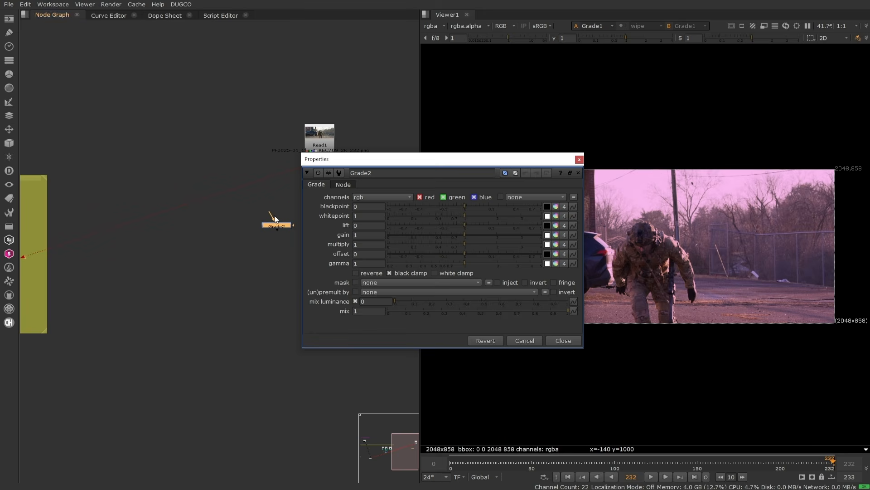
pyautogui.moveTo(273, 213); pyautogui.dragTo(317, 164)
pyautogui.click(564, 340)
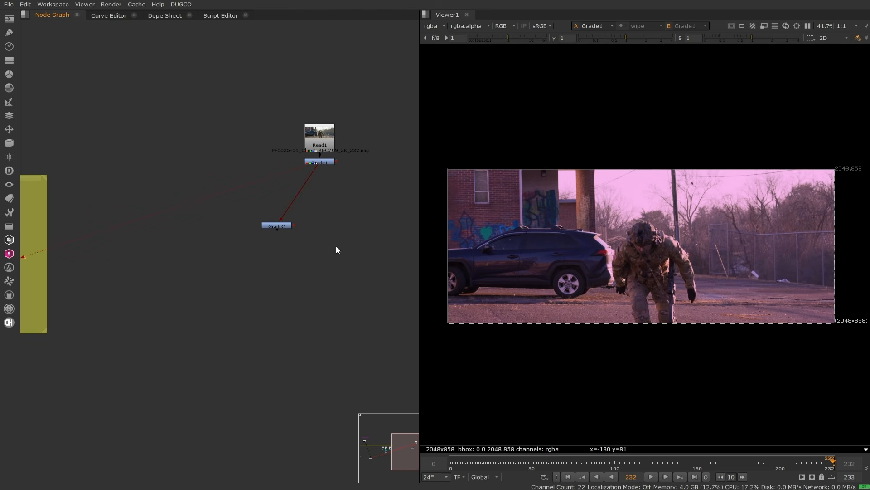
# Step: Add two more Grade nodes chained diagonally after Grade2 and close their properties
pyautogui.press('g')
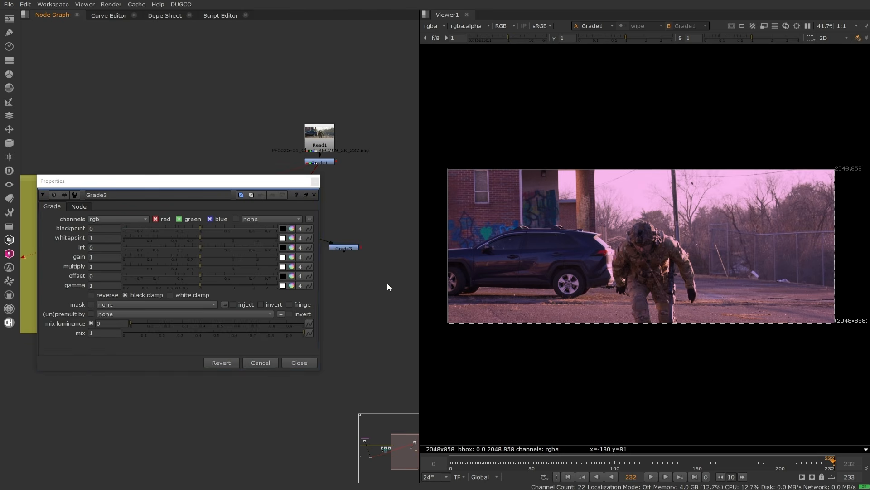
pyautogui.press('g')
pyautogui.click(343, 399)
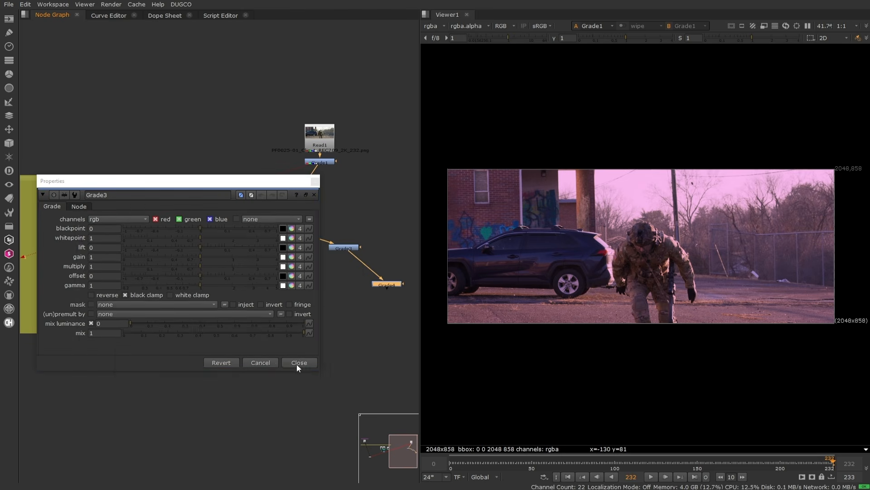
pyautogui.click(298, 363)
# Step: Add a separate Grade node below the others, connect it to Grade1 and close its properties
pyautogui.click(296, 308)
pyautogui.press('g')
pyautogui.moveTo(297, 307); pyautogui.dragTo(320, 159)
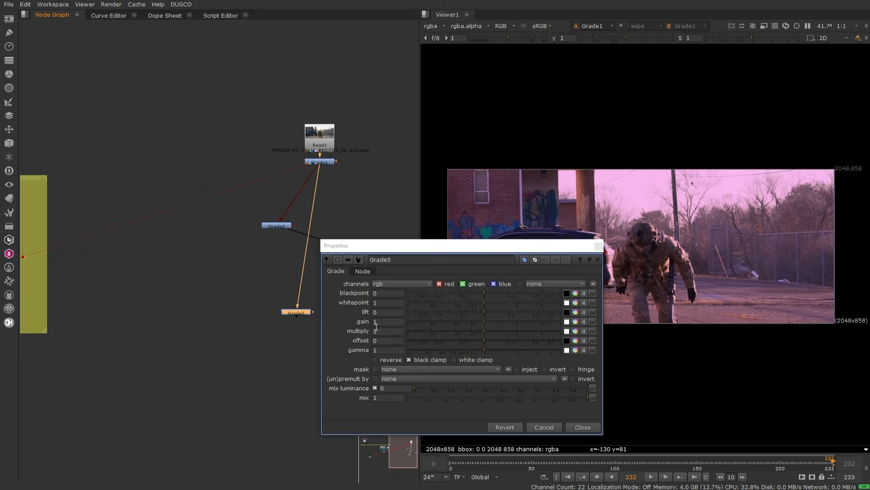
pyautogui.click(580, 426)
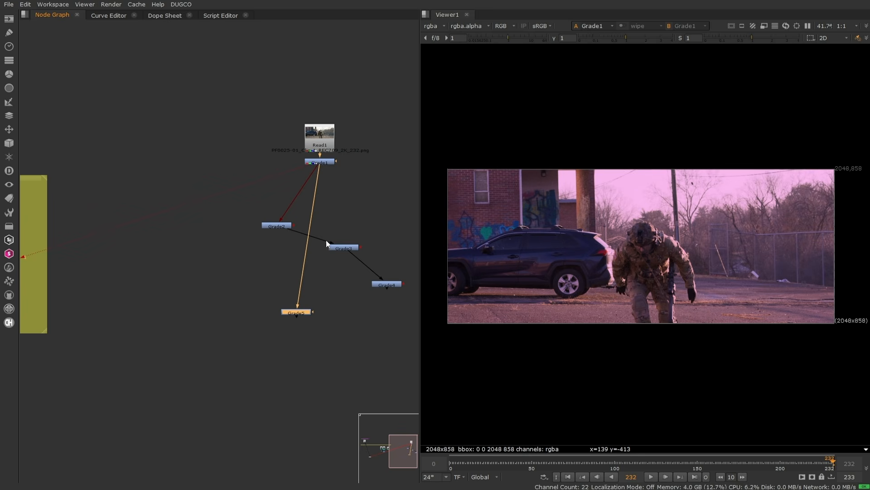
pyautogui.scroll(2, 340, 240)
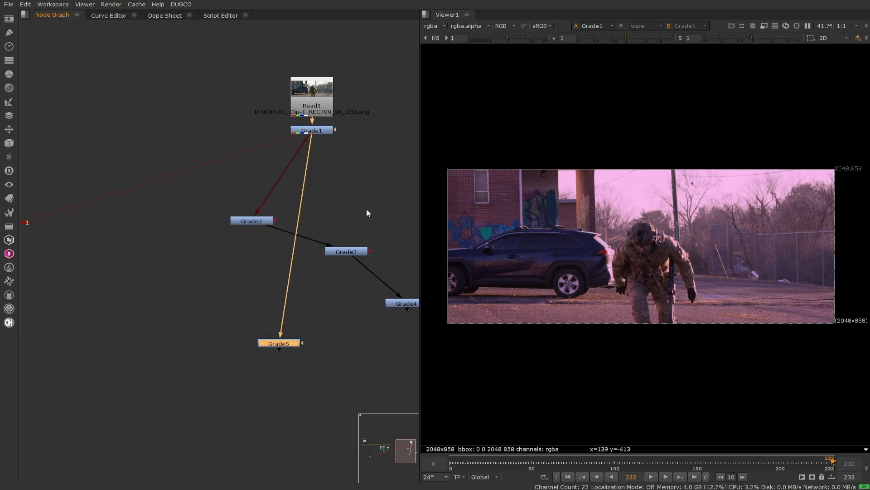
pyautogui.click(366, 209)
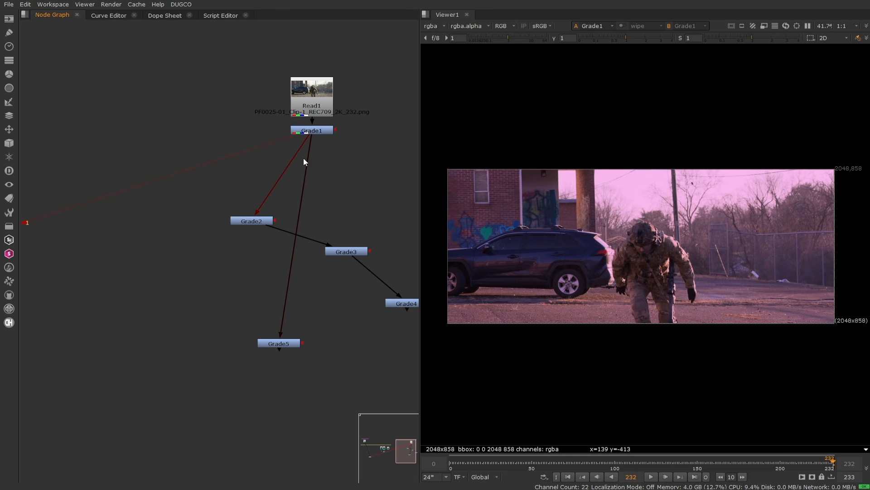
# Step: Add a Dot, insert it into the connection from Grade1 to Grade5 and place it left of Grade1 at the same height
pyautogui.moveTo(351, 169); pyautogui.dragTo(288, 186, button='middle')
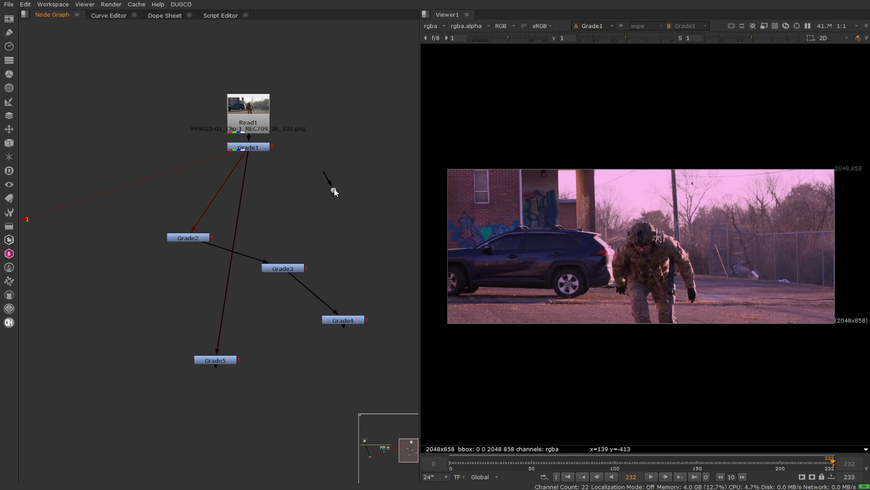
pyautogui.moveTo(332, 192); pyautogui.dragTo(329, 200)
pyautogui.moveTo(284, 208); pyautogui.dragTo(107, 147)
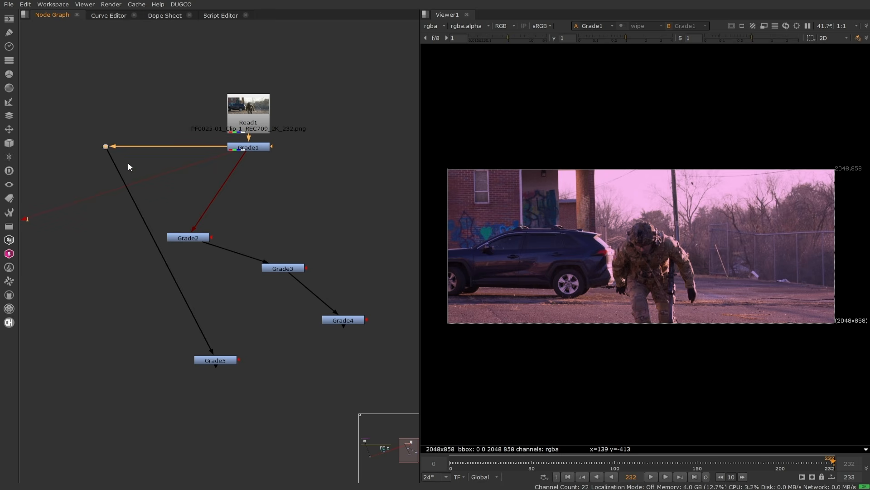
pyautogui.click(221, 151)
# Step: Line up Grade2 vertically beneath Grade1 and shift Grade3 slightly down and to the right
pyautogui.moveTo(188, 238); pyautogui.dragTo(249, 207)
pyautogui.click(296, 261)
pyautogui.moveTo(286, 268)
pyautogui.mouseDown()
pyautogui.moveTo(255, 268)
pyautogui.moveTo(297, 277)
pyautogui.mouseUp()
pyautogui.click(317, 241)
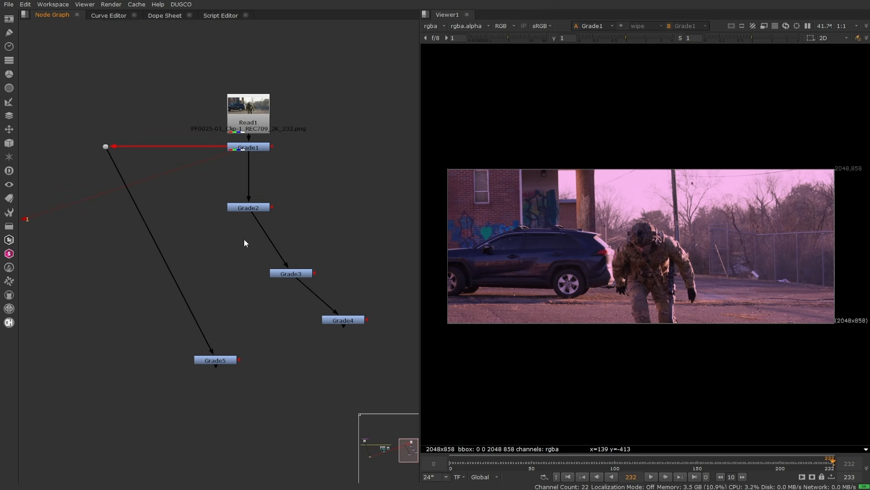
# Step: Insert Dots into the connections between Grade2 and Grade3, Grade3 and Grade4, and into Grade5's input to make right-angled corners
pyautogui.press('ctrl')
pyautogui.keyDown('ctrl'); pyautogui.moveTo(270, 241); pyautogui.dragTo(315, 208); pyautogui.keyUp('ctrl')
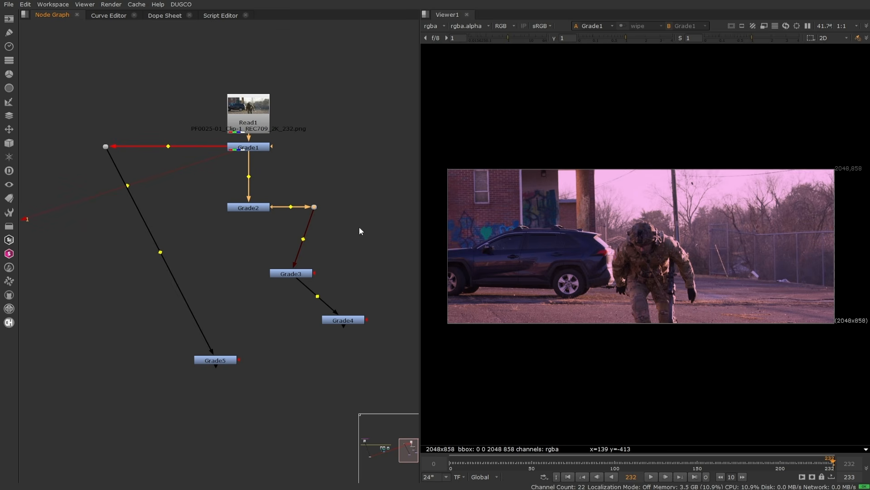
pyautogui.keyDown('ctrl'); pyautogui.moveTo(317, 296); pyautogui.dragTo(359, 273); pyautogui.keyUp('ctrl')
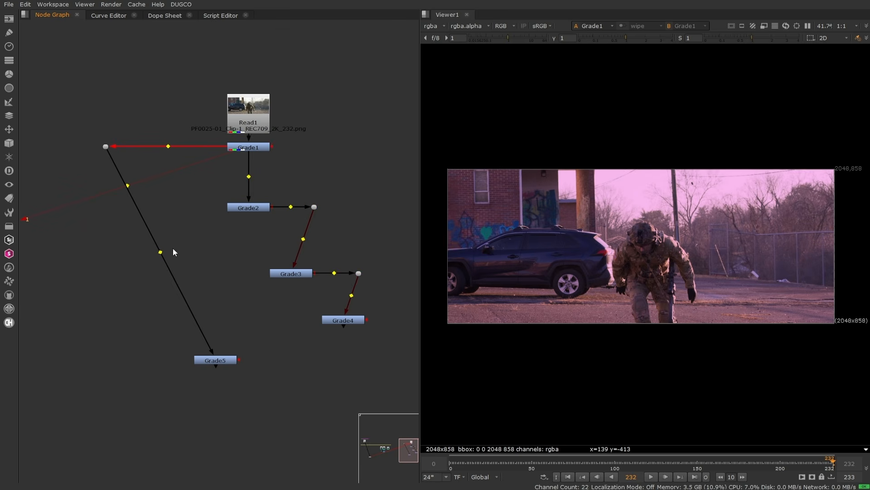
pyautogui.keyDown('ctrl'); pyautogui.moveTo(161, 251); pyautogui.dragTo(108, 363); pyautogui.keyUp('ctrl')
pyautogui.click(197, 328)
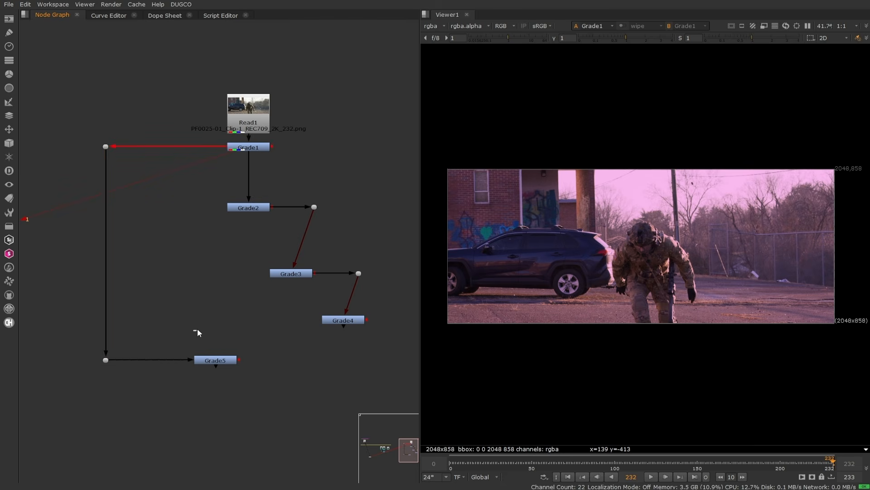
# Step: Shift Grade5 right towards the main column and line up Grade3 beneath the Dot beside Grade2
pyautogui.click(222, 364)
pyautogui.moveTo(222, 364); pyautogui.dragTo(259, 364)
pyautogui.click(314, 225)
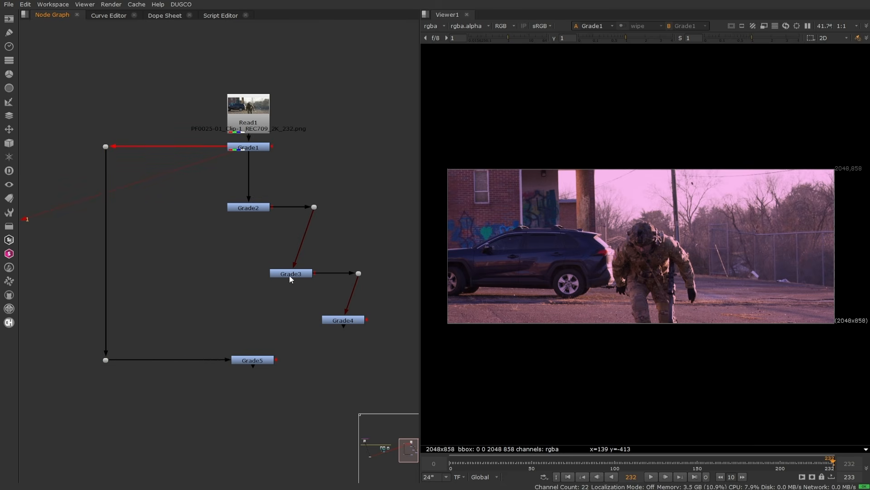
pyautogui.moveTo(290, 276); pyautogui.dragTo(311, 300)
pyautogui.moveTo(316, 211); pyautogui.dragTo(312, 211)
# Step: Delete Grade3, Grade4 and the Dots connecting them to Grade2
pyautogui.moveTo(388, 188); pyautogui.dragTo(279, 358)
pyautogui.press('Delete')
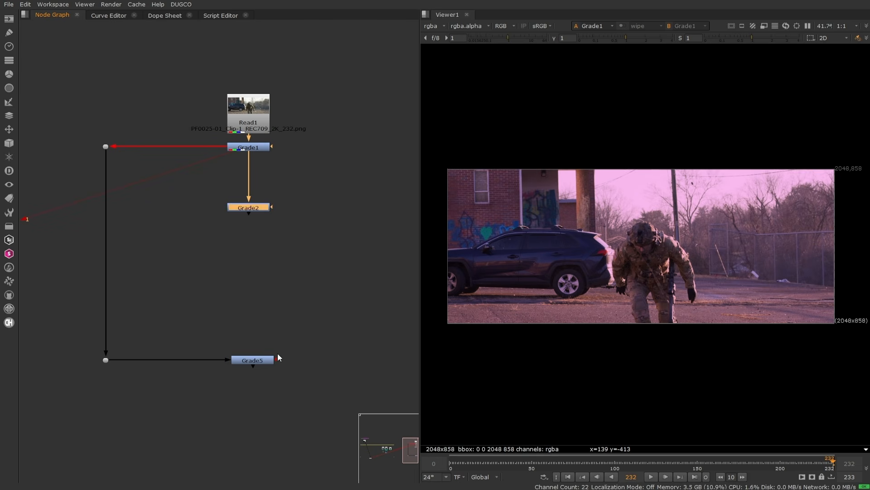
pyautogui.click(295, 308)
# Step: Raise Grade5 together with its lower corner Dot and line up Grade5 beneath Grade2
pyautogui.moveTo(351, 283); pyautogui.dragTo(126, 378)
pyautogui.moveTo(359, 305); pyautogui.dragTo(65, 413)
pyautogui.moveTo(255, 357); pyautogui.dragTo(255, 284)
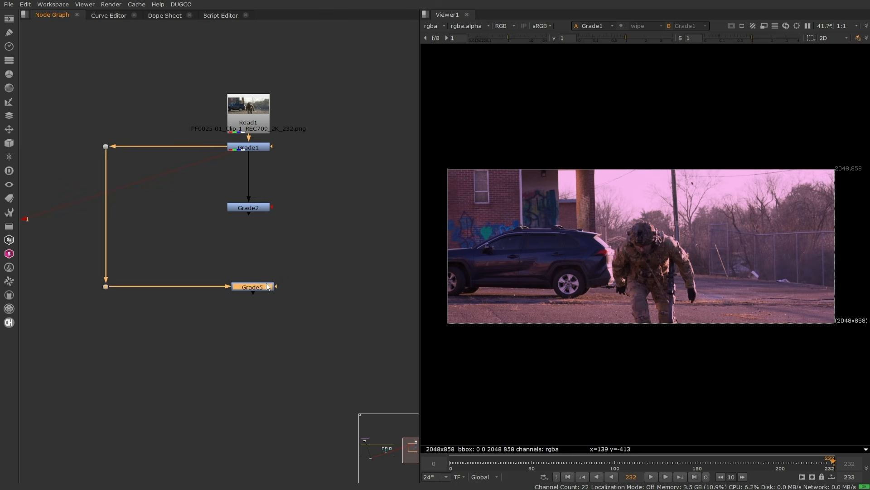
pyautogui.click(309, 253)
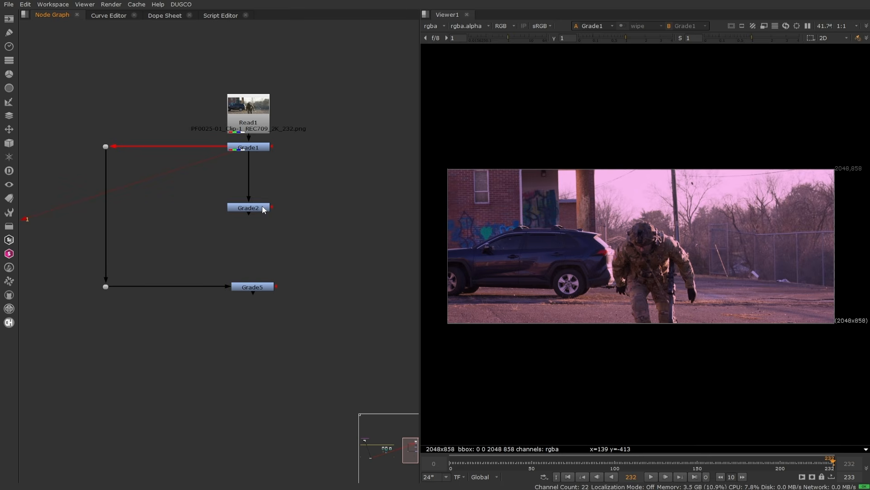
pyautogui.moveTo(259, 287); pyautogui.dragTo(256, 287)
pyautogui.click(310, 261)
# Step: Lower Grade2 slightly in the column beneath Grade1
pyautogui.click(250, 208)
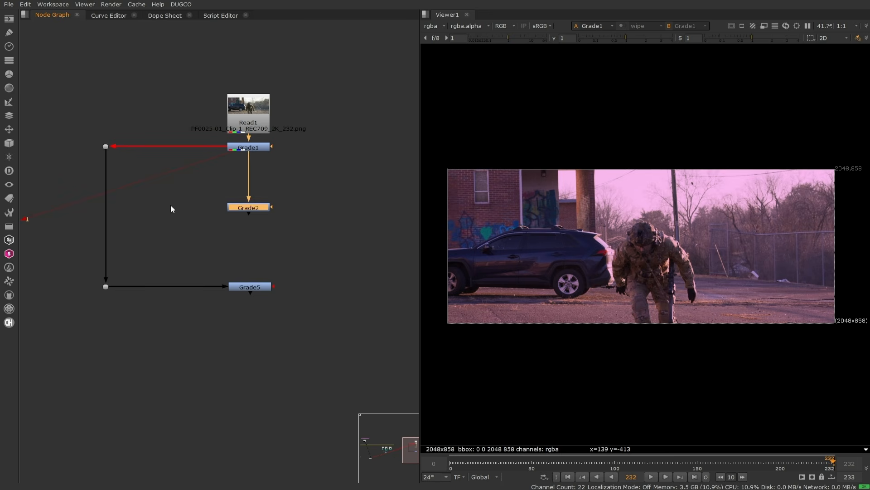
pyautogui.click(285, 237)
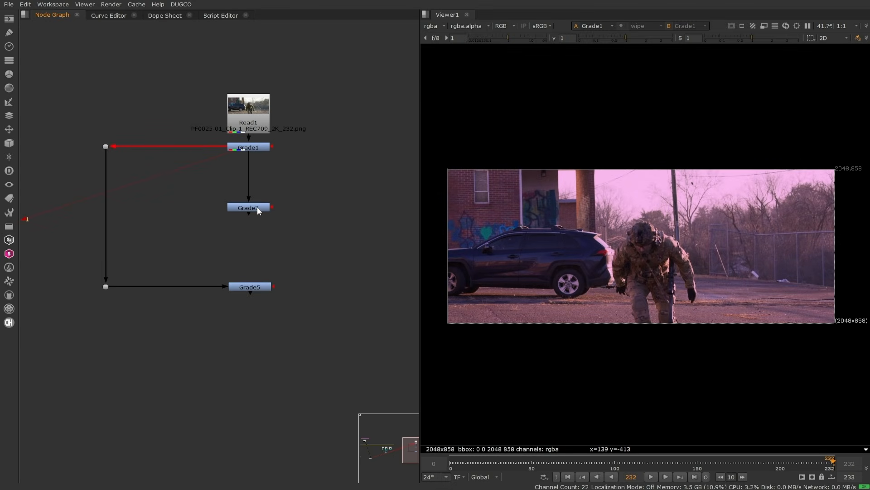
pyautogui.moveTo(257, 207); pyautogui.dragTo(257, 210)
pyautogui.click(275, 216)
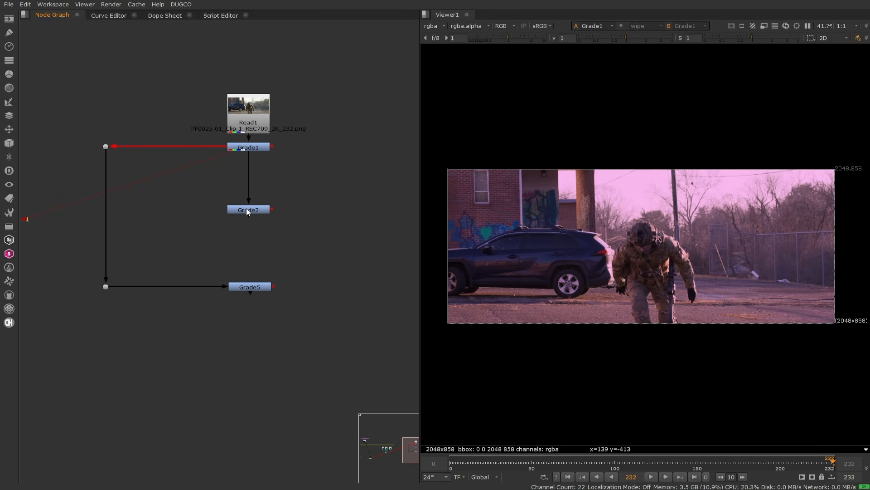
pyautogui.moveTo(248, 208); pyautogui.dragTo(248, 217)
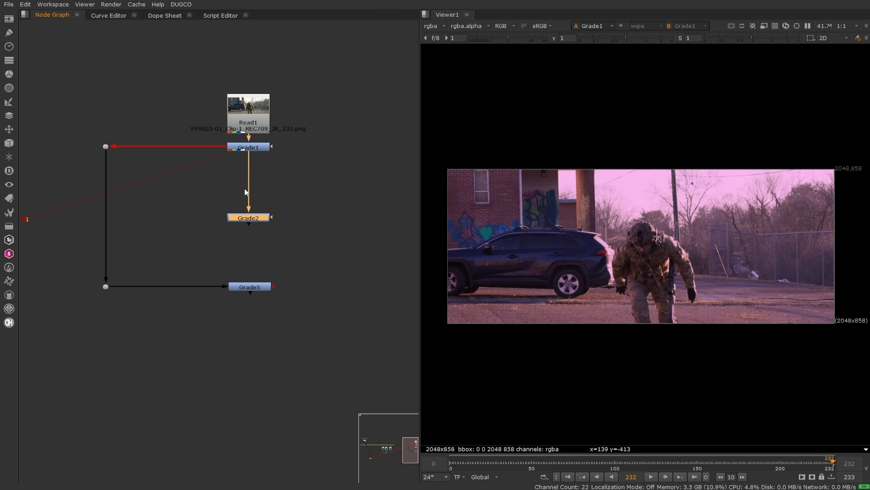
# Step: Add a new Grade node and insert it into the connection between Grade1 and Grade2
pyautogui.click(238, 184)
pyautogui.press('g')
pyautogui.moveTo(257, 178); pyautogui.dragTo(346, 189)
pyautogui.click(317, 213)
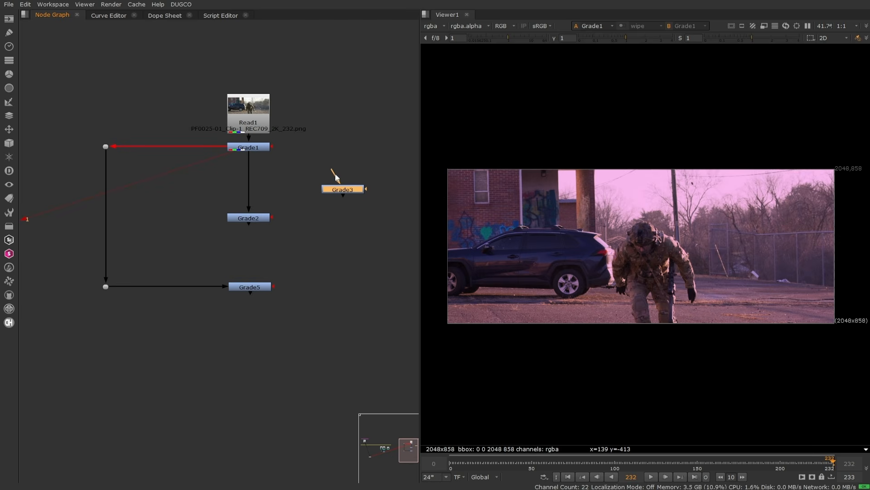
pyautogui.moveTo(347, 191); pyautogui.dragTo(281, 181)
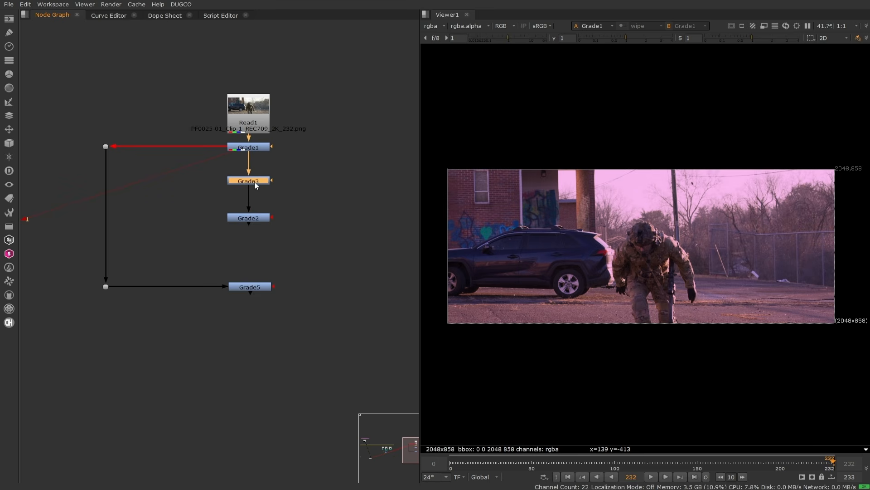
# Step: Detach Grade3 from the connection between Grade1 and Grade2 and park it beside the column
pyautogui.click(279, 197)
pyautogui.moveTo(250, 186); pyautogui.dragTo(248, 149)
pyautogui.moveTo(235, 159); pyautogui.dragTo(340, 186)
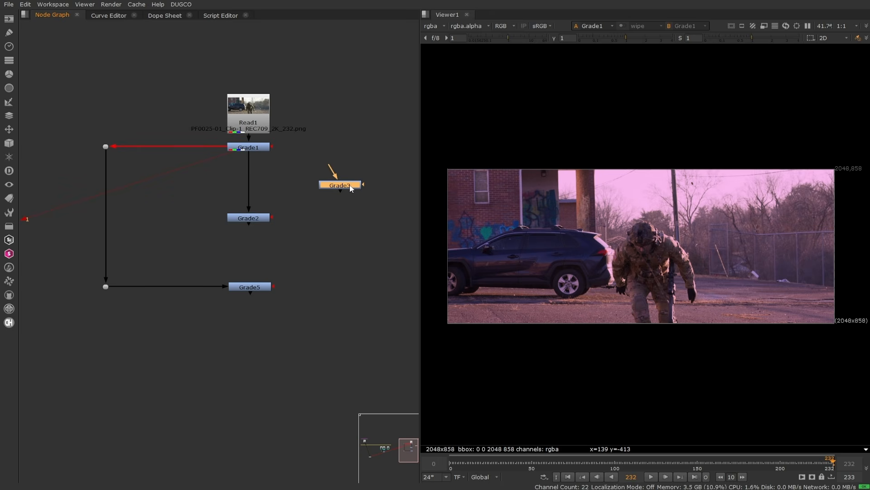
# Step: Realign Grade2 beneath Grade1 slightly higher and reinsert Grade3 into the connection between Grade1 and Grade2
pyautogui.moveTo(250, 215); pyautogui.dragTo(249, 149)
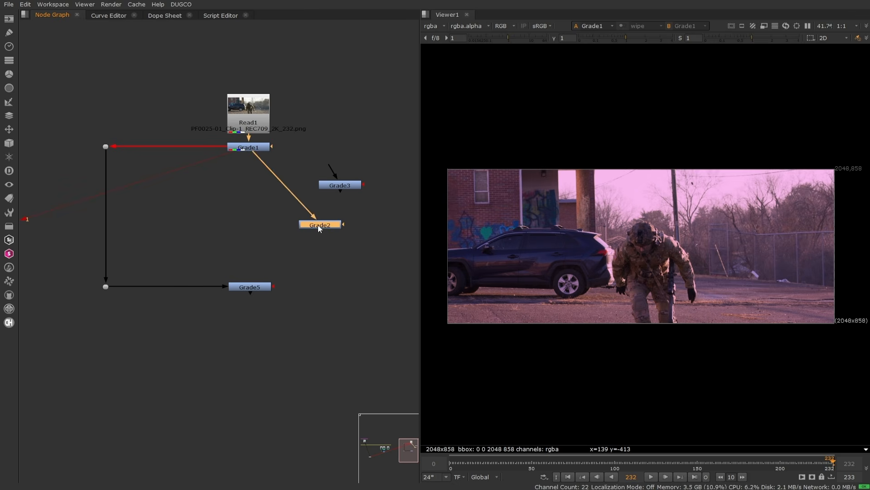
pyautogui.moveTo(317, 224); pyautogui.dragTo(246, 214)
pyautogui.click(265, 220)
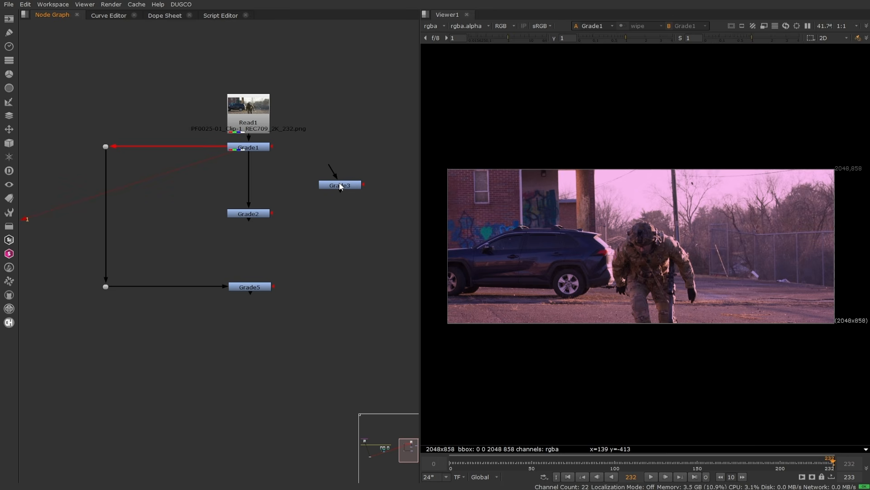
pyautogui.moveTo(340, 185); pyautogui.dragTo(254, 181)
pyautogui.click(388, 187)
pyautogui.click(312, 200)
# Step: Examine how the purple and yellow backdrops group the other nodes in the node graph
pyautogui.scroll(-5, 312, 206)
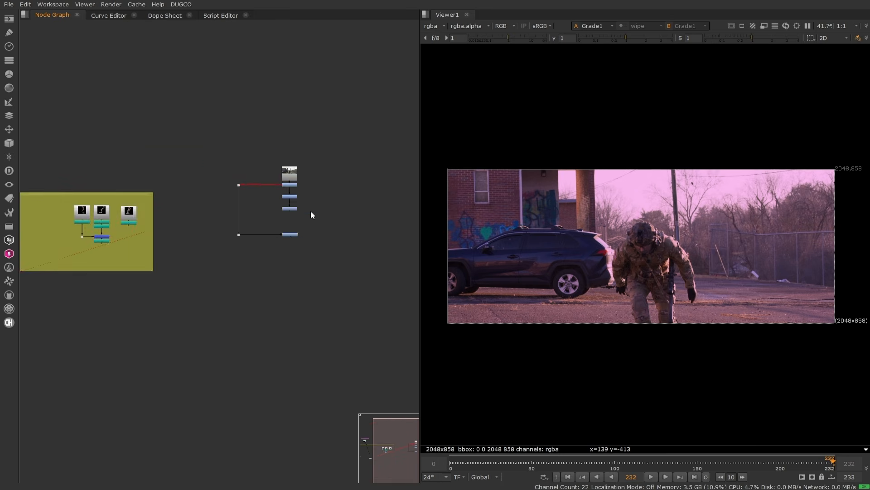
pyautogui.scroll(3, 302, 214)
pyautogui.moveTo(200, 217); pyautogui.dragTo(335, 218, button='middle')
pyautogui.scroll(-3, 208, 212)
pyautogui.scroll(1, 238, 197)
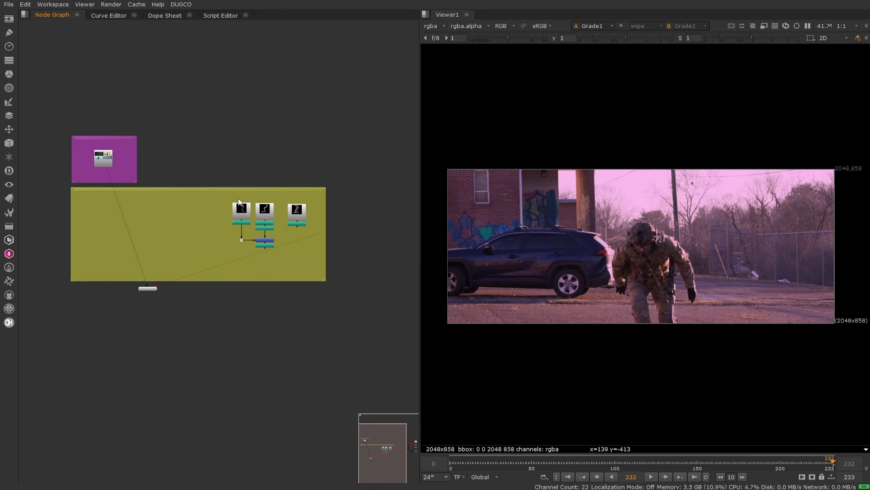
pyautogui.scroll(1, 239, 201)
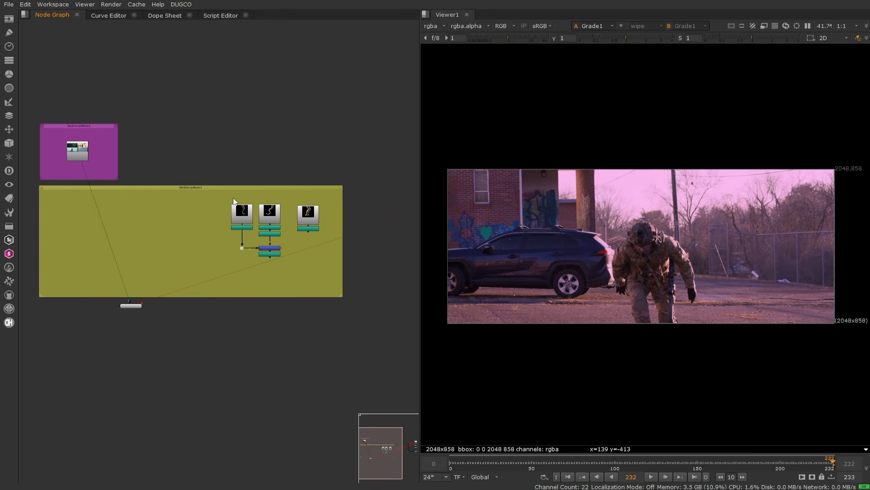
pyautogui.scroll(-1, 234, 198)
pyautogui.moveTo(345, 195); pyautogui.dragTo(173, 223, button='middle')
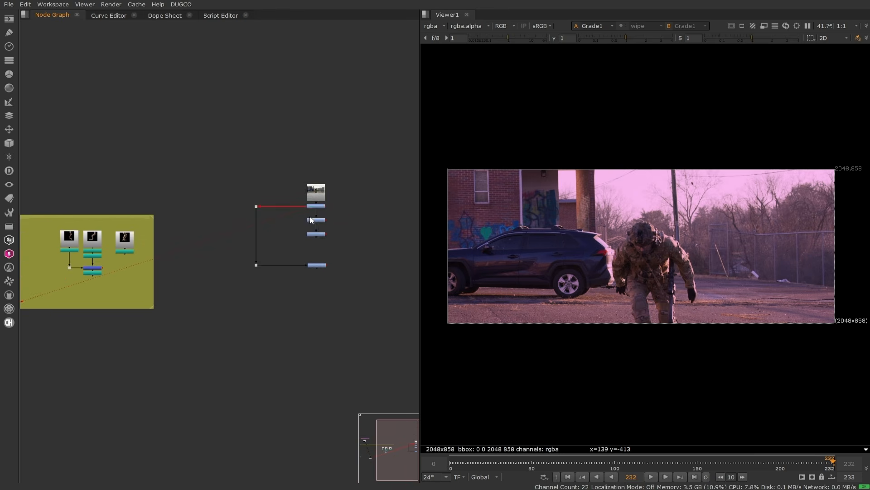
# Step: Select the Read1 plate with all its Grades and Dots and add a Backdrop behind them
pyautogui.scroll(1, 311, 217)
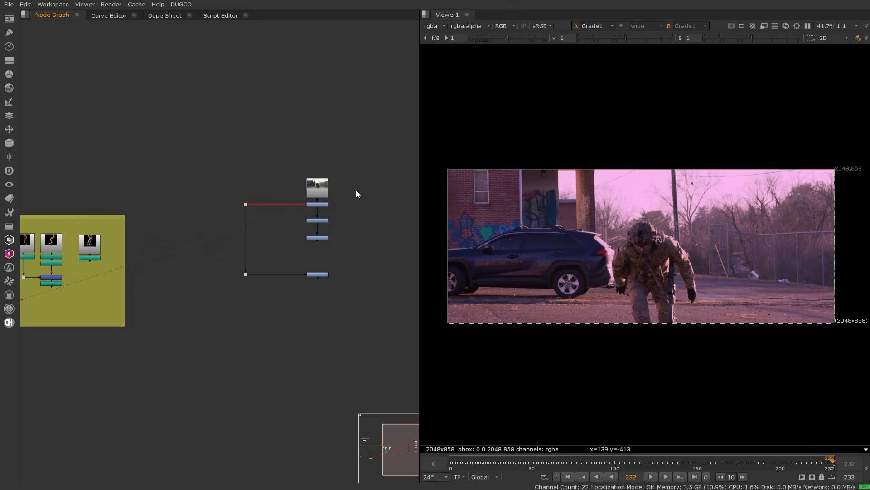
pyautogui.moveTo(384, 114); pyautogui.dragTo(190, 350)
pyautogui.press('Tab')
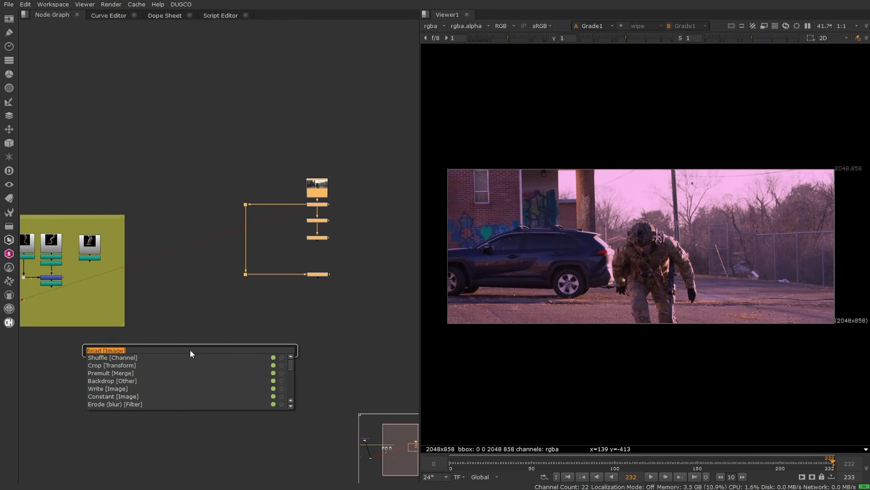
pyautogui.write('bad')
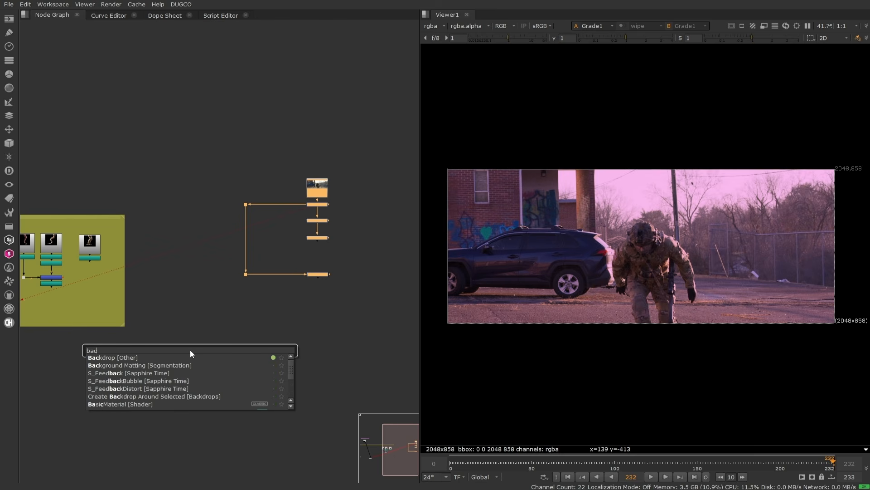
pyautogui.click(151, 357)
# Step: Enlarge the new backdrop so it leaves a margin around the plate's nodes and Dots
pyautogui.scroll(2, 317, 260)
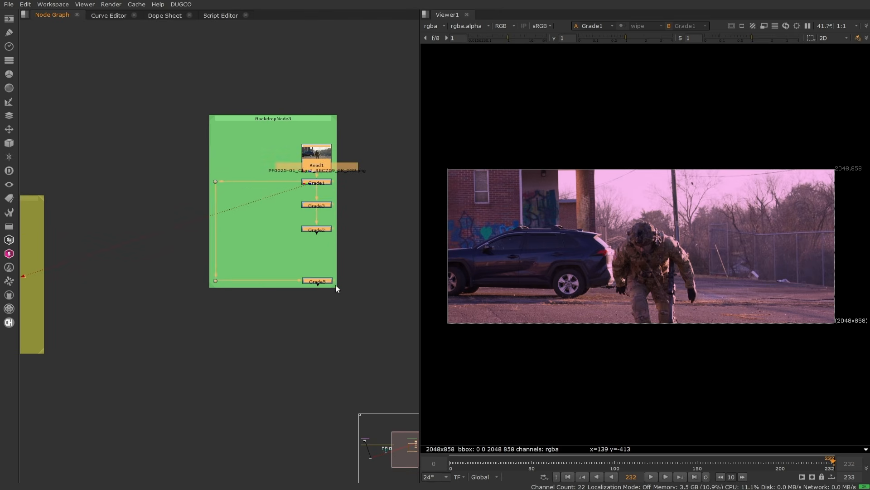
pyautogui.click(336, 287)
pyautogui.moveTo(334, 284); pyautogui.dragTo(371, 312)
pyautogui.keyDown('ctrl'); pyautogui.moveTo(319, 118); pyautogui.dragTo(306, 116); pyautogui.keyUp('ctrl')
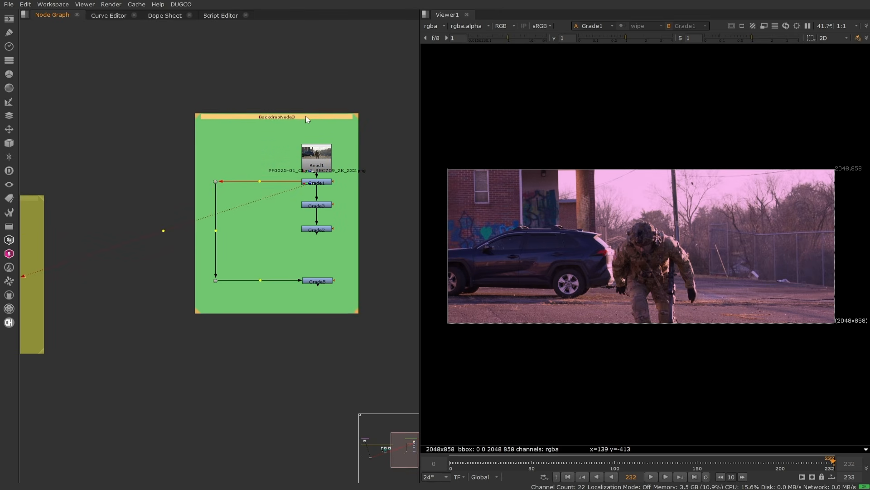
pyautogui.click(316, 111)
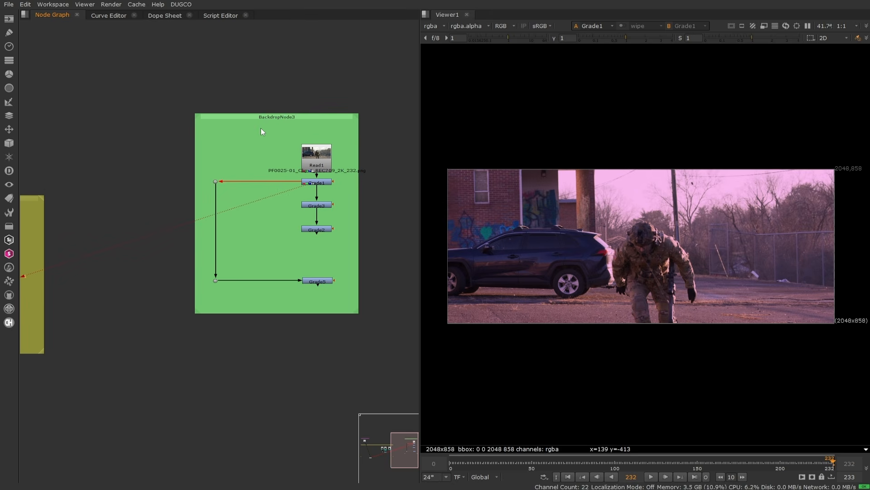
# Step: Open the new backdrop's properties and set its tile colour to blue, about R 0.248, G 0.584, B 0.776
pyautogui.doubleClick(291, 118)
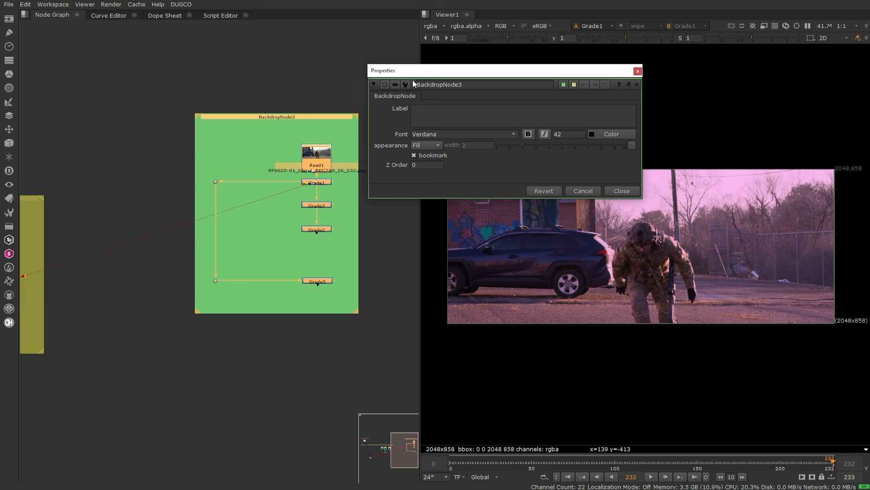
pyautogui.moveTo(428, 75); pyautogui.dragTo(460, 85)
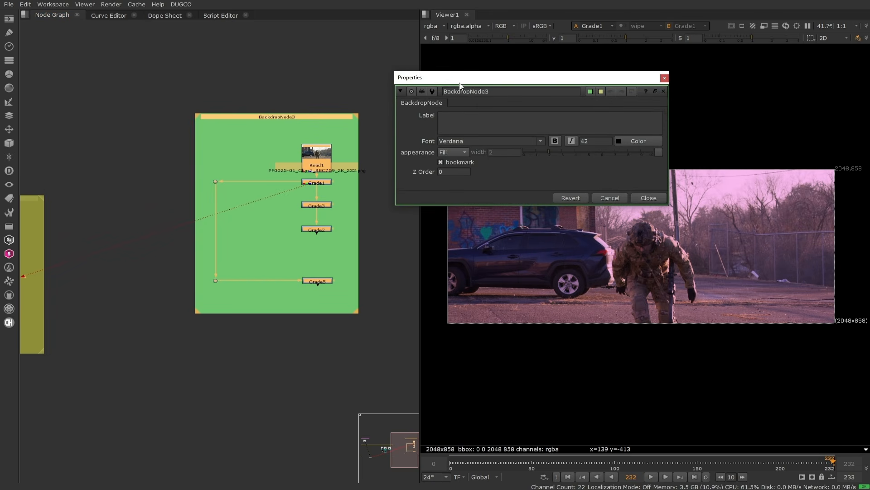
pyautogui.click(590, 92)
pyautogui.moveTo(447, 49); pyautogui.dragTo(532, 216)
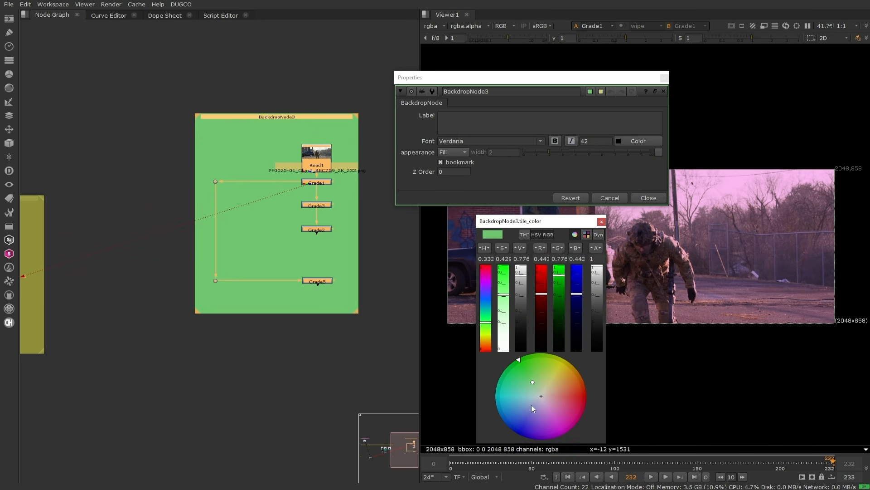
pyautogui.moveTo(532, 402)
pyautogui.mouseDown()
pyautogui.moveTo(524, 416)
pyautogui.moveTo(548, 415)
pyautogui.moveTo(516, 406)
pyautogui.mouseUp()
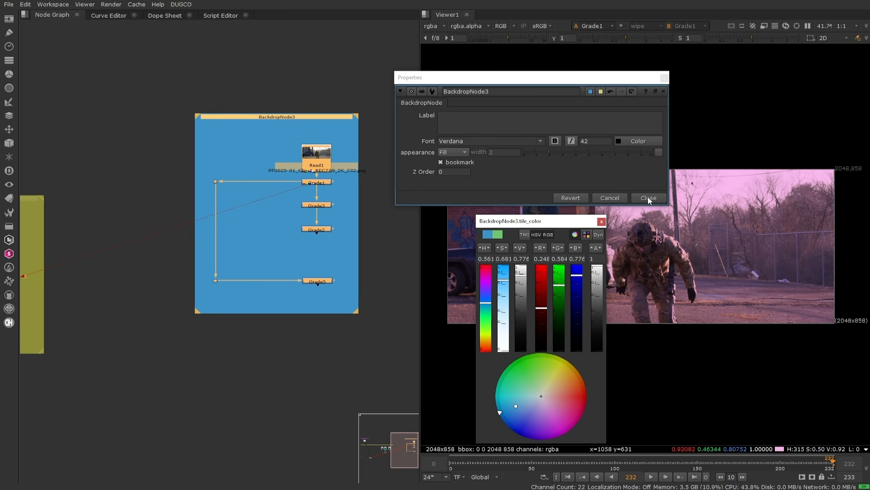
# Step: Label the backdrop "Main Footage" and make the label text bold and italic
pyautogui.click(491, 116)
pyautogui.moveTo(525, 79); pyautogui.dragTo(549, 73)
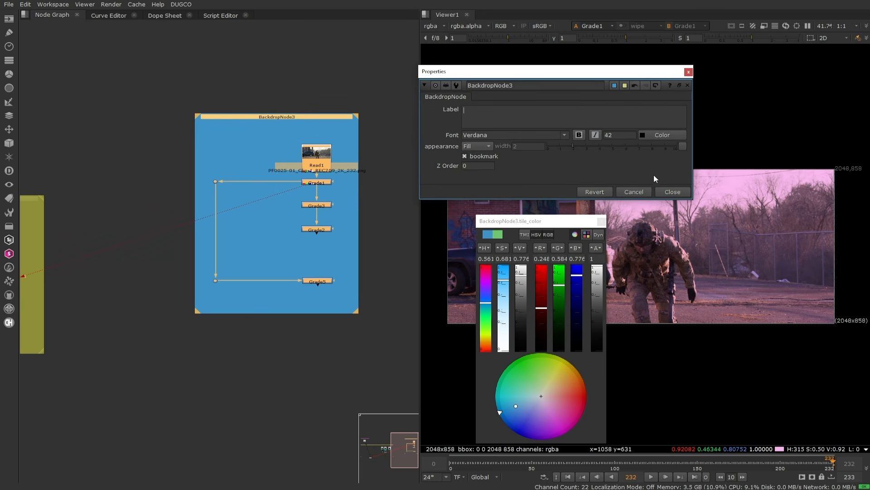
pyautogui.click(549, 122)
pyautogui.write('Main')
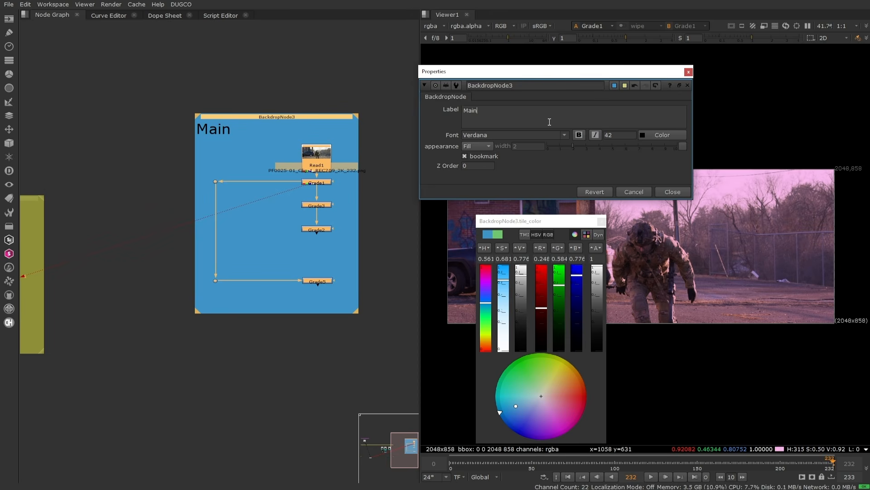
pyautogui.write(' Footage')
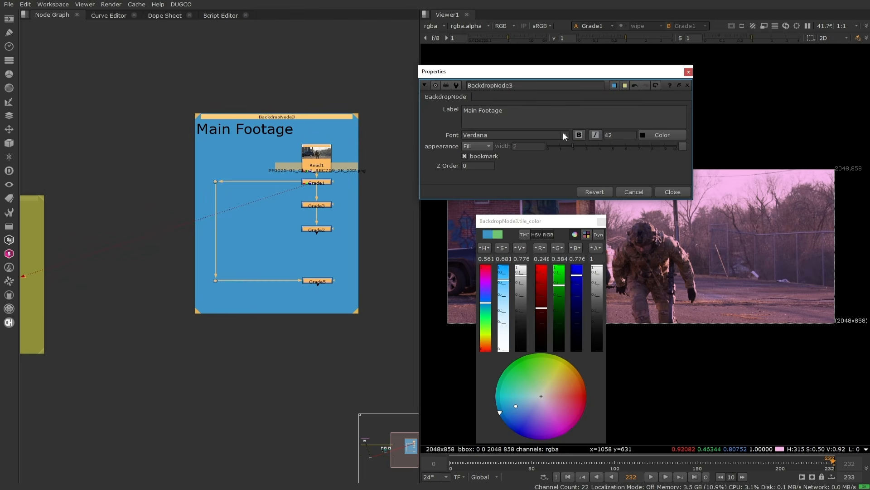
pyautogui.click(579, 135)
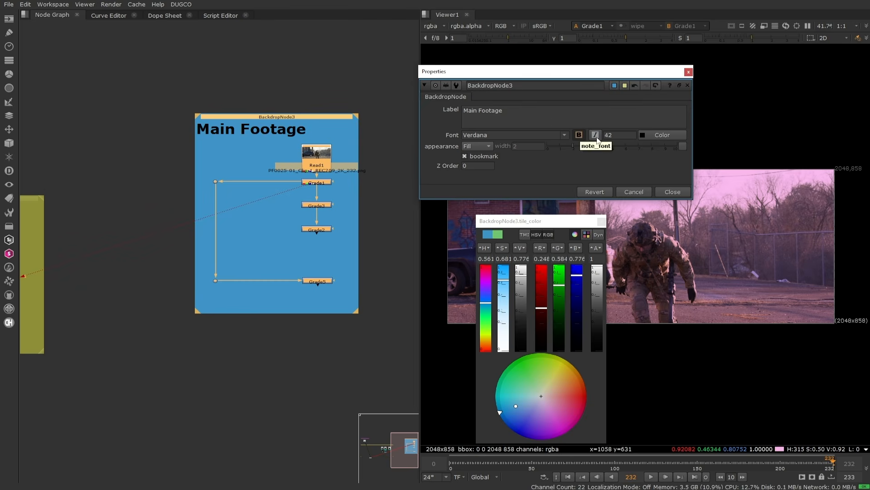
pyautogui.click(596, 134)
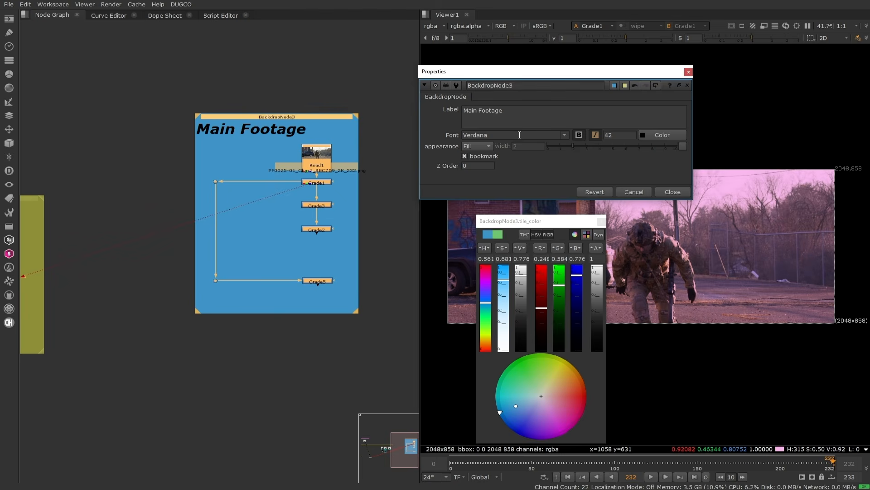
# Step: Try a font size of 30 for the backdrop label, and return it to 42
pyautogui.doubleClick(620, 132)
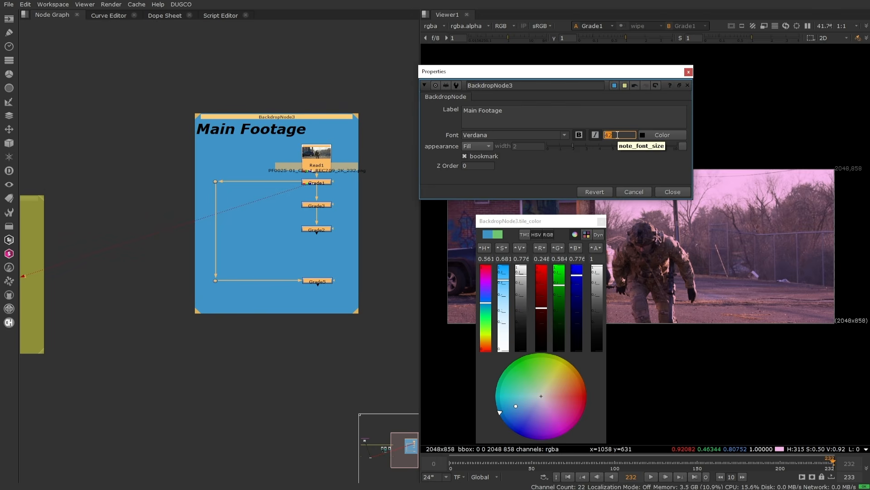
pyautogui.write('30')
pyautogui.press('Return')
pyautogui.write('42')
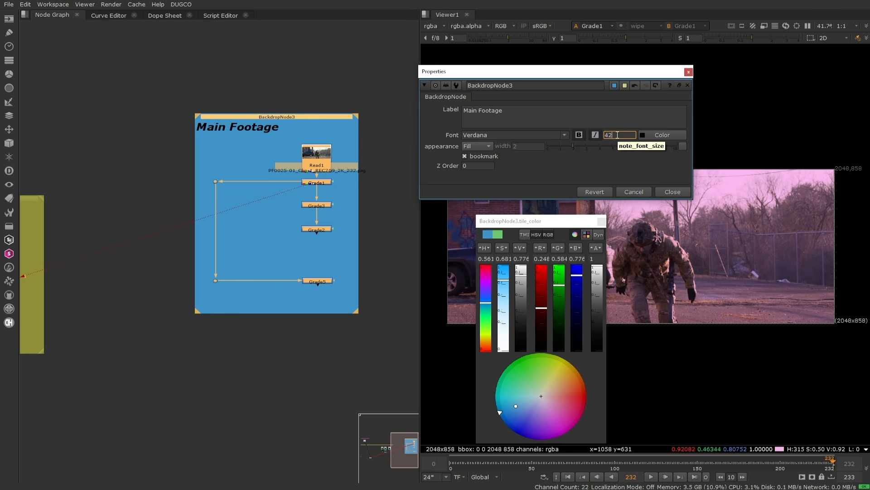
pyautogui.press('Return')
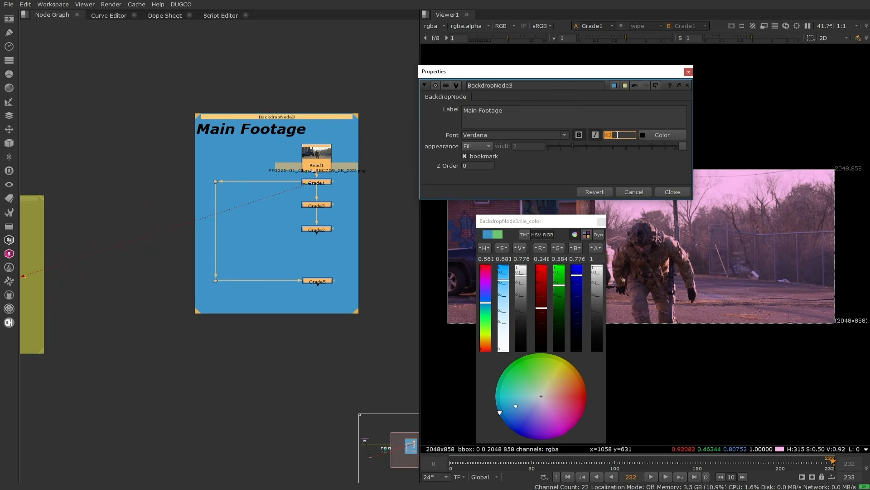
# Step: Close the properties of the Main Footage backdrop and deselect its nodes
pyautogui.click(618, 135)
pyautogui.doubleClick(618, 135)
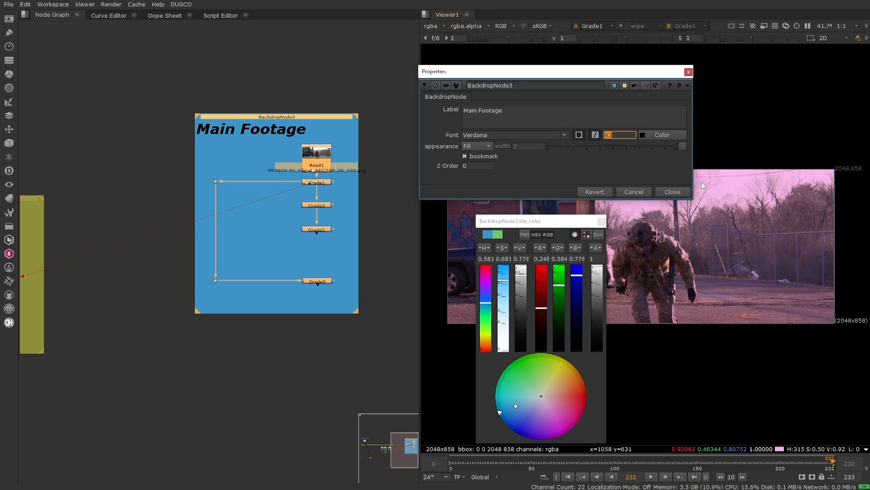
pyautogui.click(666, 191)
pyautogui.click(340, 76)
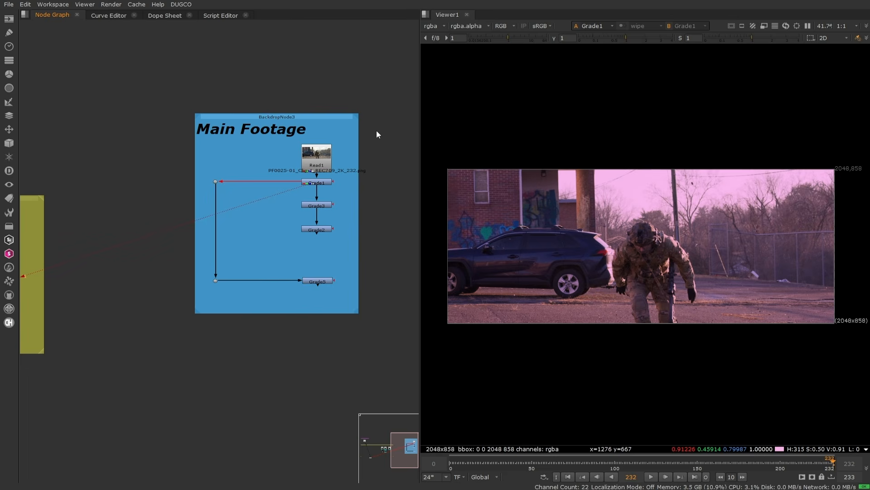
pyautogui.moveTo(382, 127); pyautogui.dragTo(263, 331)
pyautogui.click(306, 337)
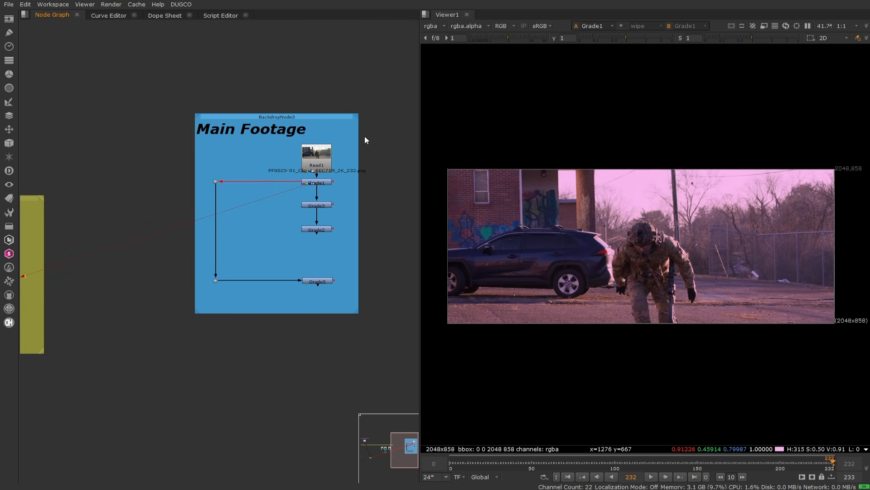
pyautogui.moveTo(369, 174); pyautogui.dragTo(363, 249)
pyautogui.click(327, 168)
pyautogui.scroll(-1, 359, 179)
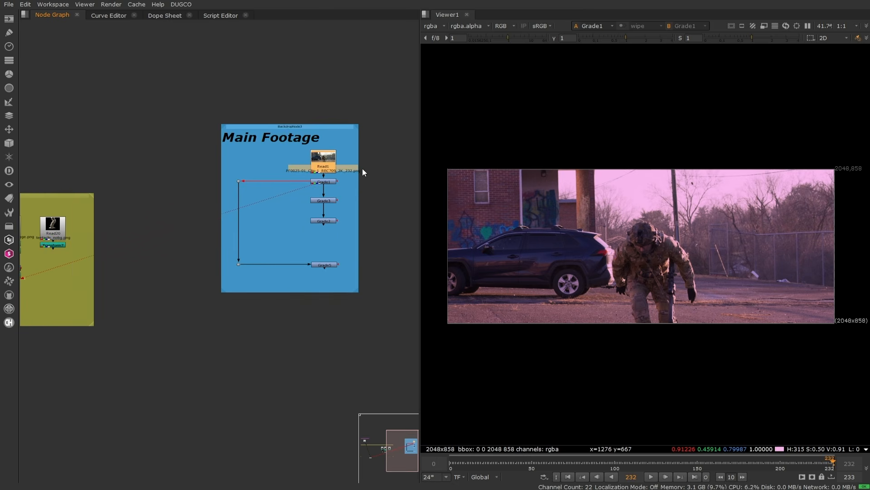
pyautogui.click(363, 169)
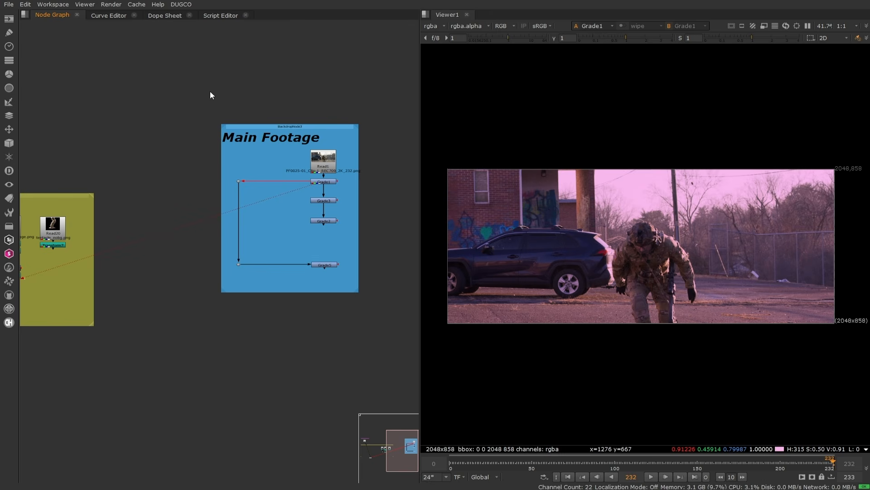
# Step: Review the node search list and the nodes available in the Draw, Time, Channel, Color and Filter categories
pyautogui.press('Tab')
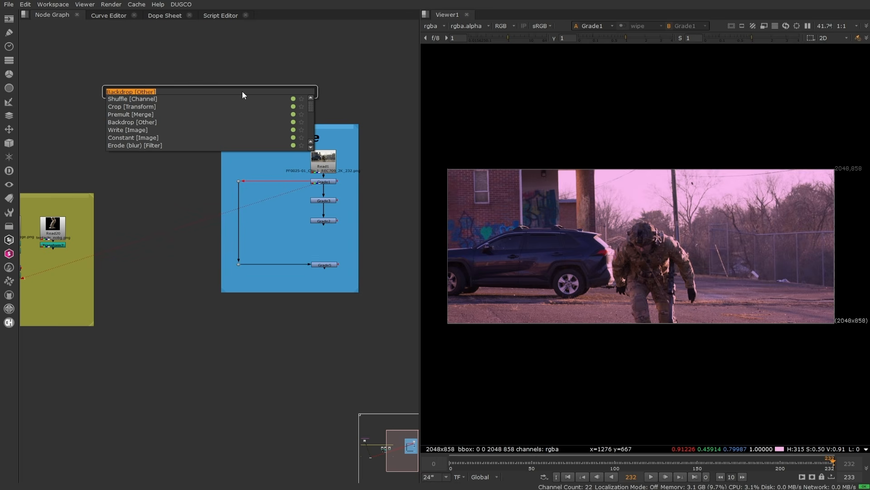
pyautogui.press('Return')
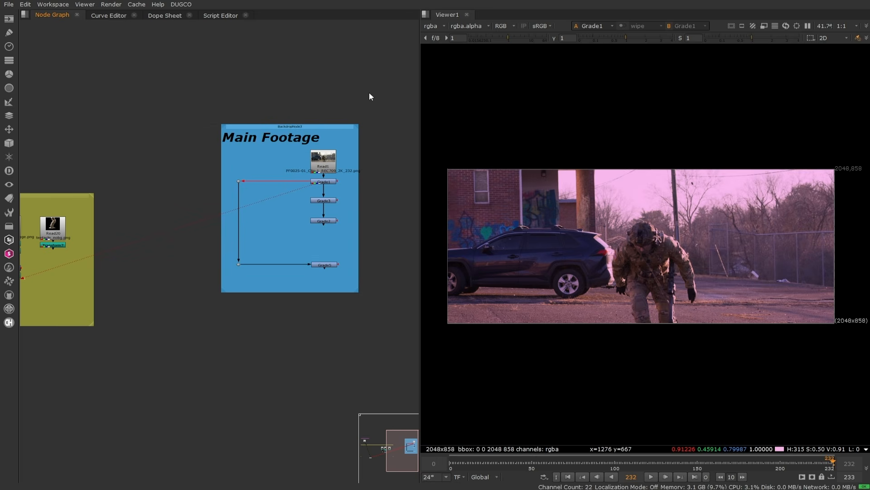
pyautogui.click(9, 33)
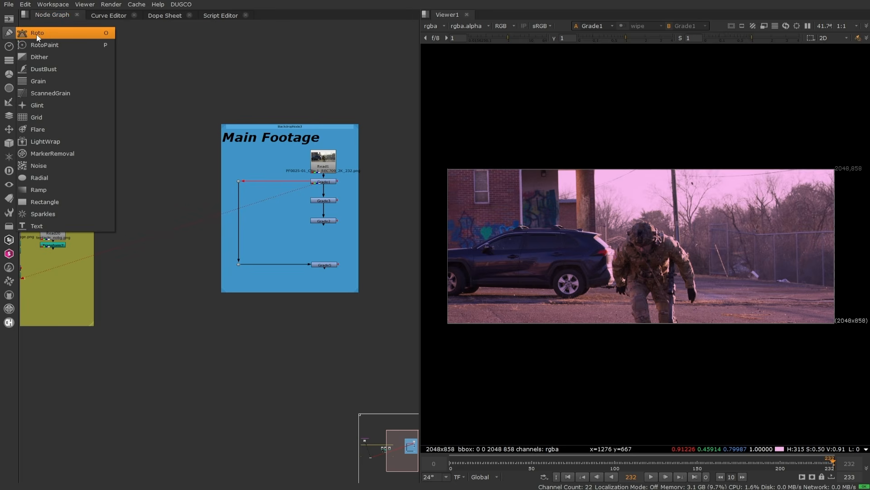
pyautogui.click(9, 47)
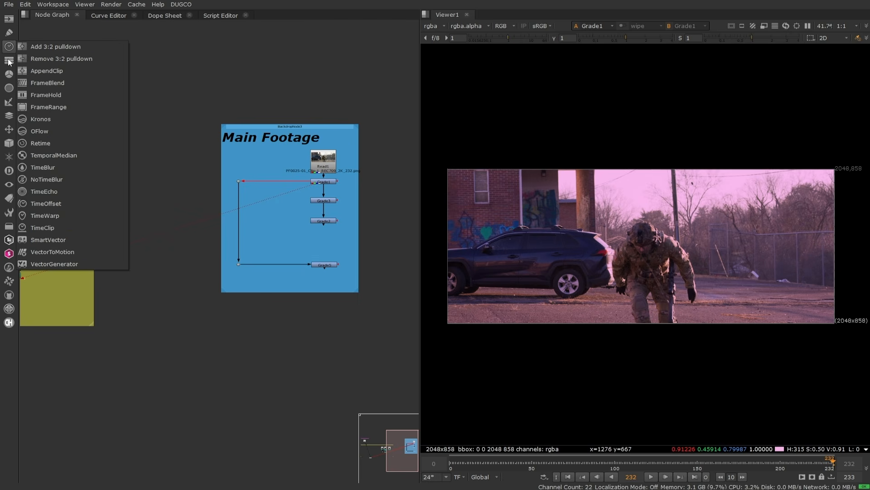
pyautogui.click(9, 60)
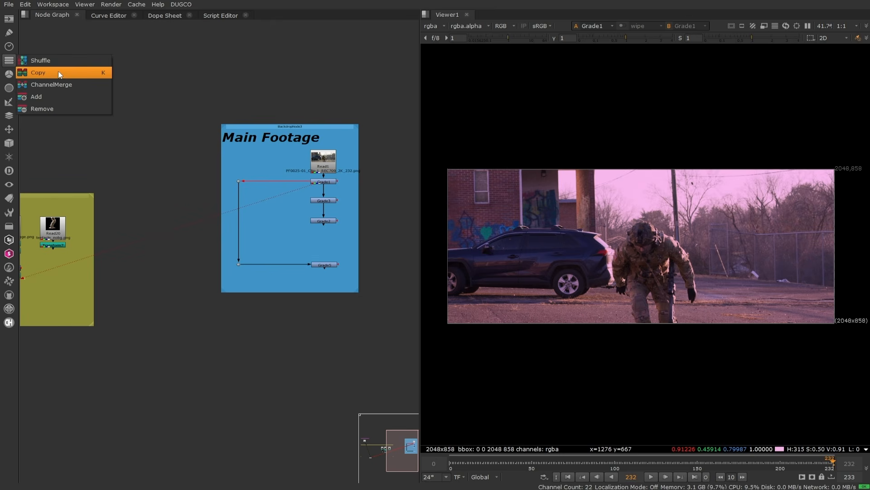
pyautogui.click(9, 76)
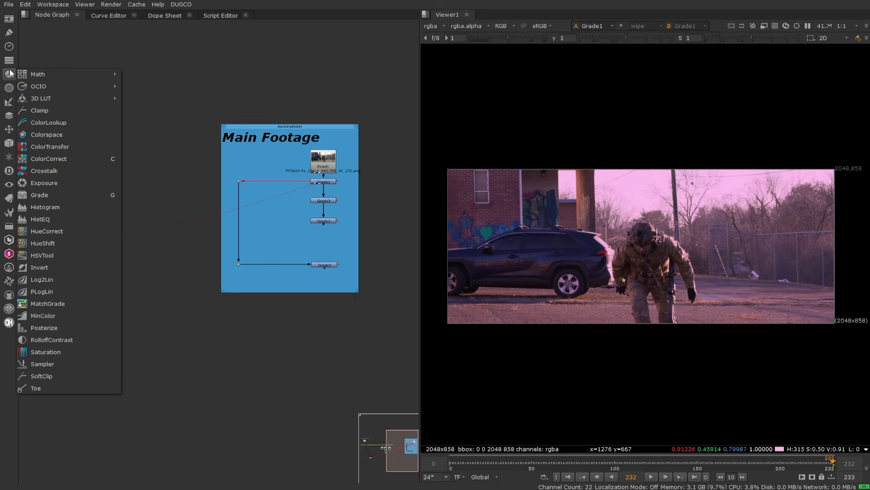
pyautogui.click(10, 69)
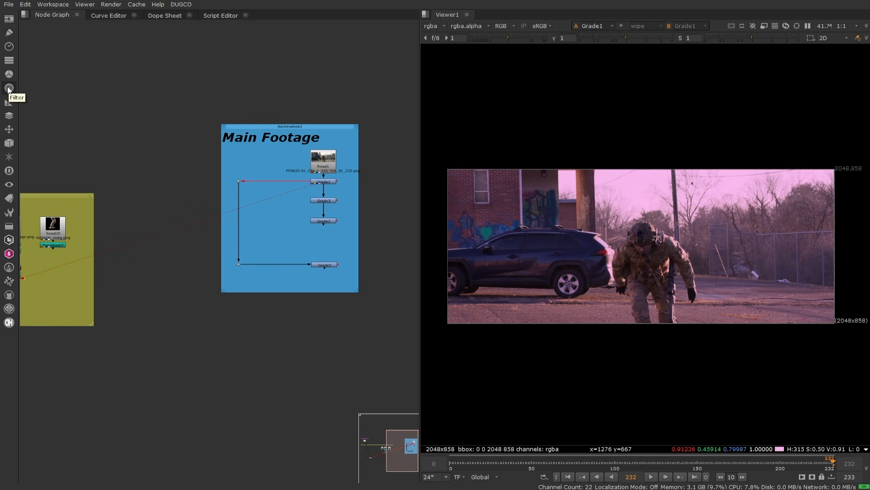
pyautogui.click(9, 89)
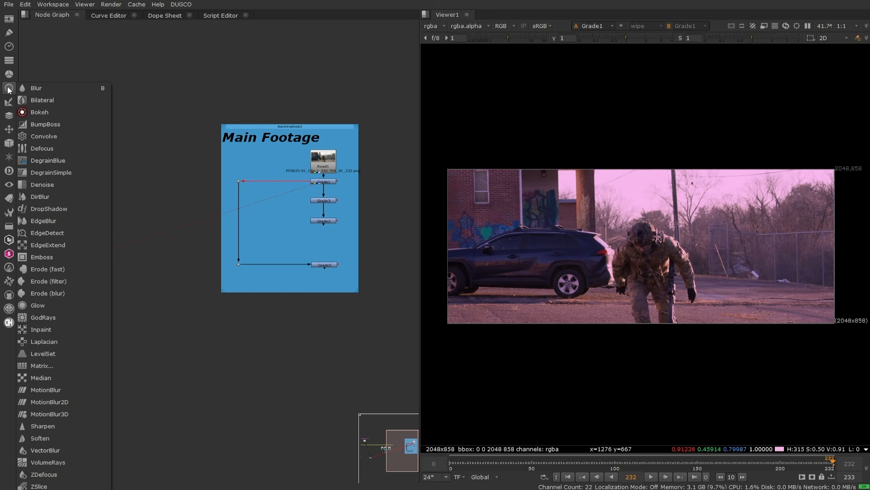
# Step: Review the nodes in the Keyer, Merge, Transform, 3D, Particles, Deep, Views, MetaData and ToolSets categories
pyautogui.click(9, 104)
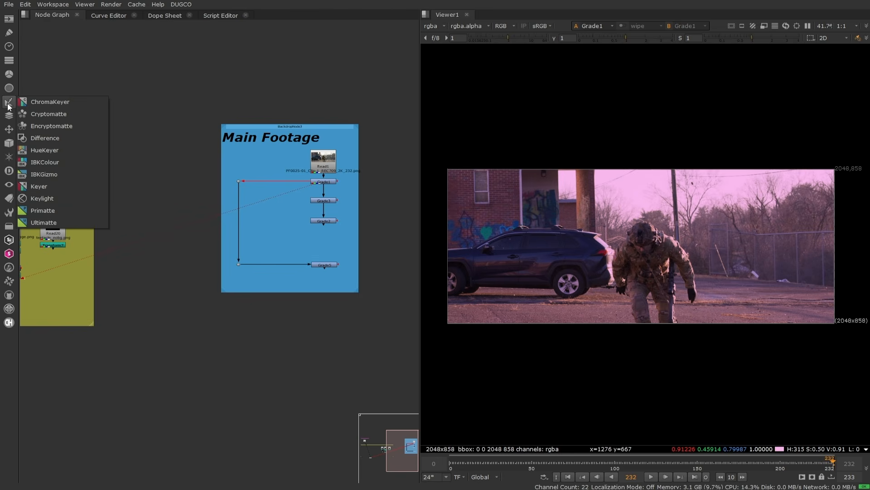
pyautogui.click(9, 117)
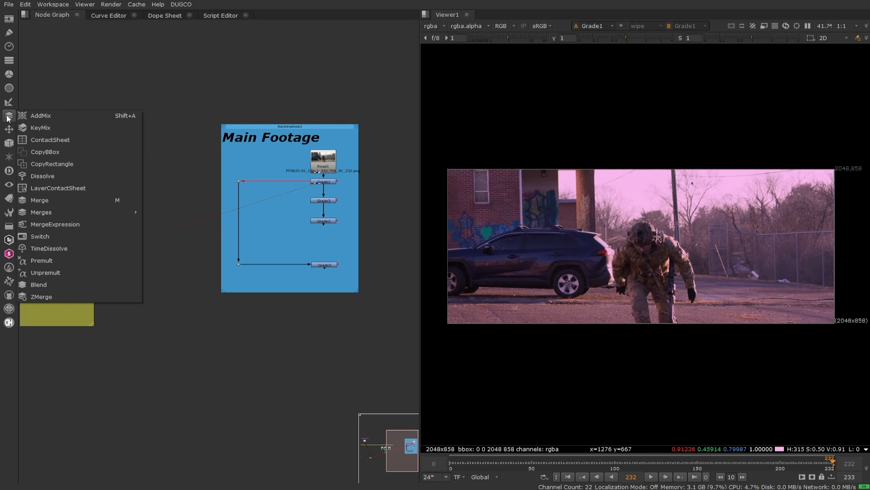
pyautogui.click(9, 130)
pyautogui.click(9, 144)
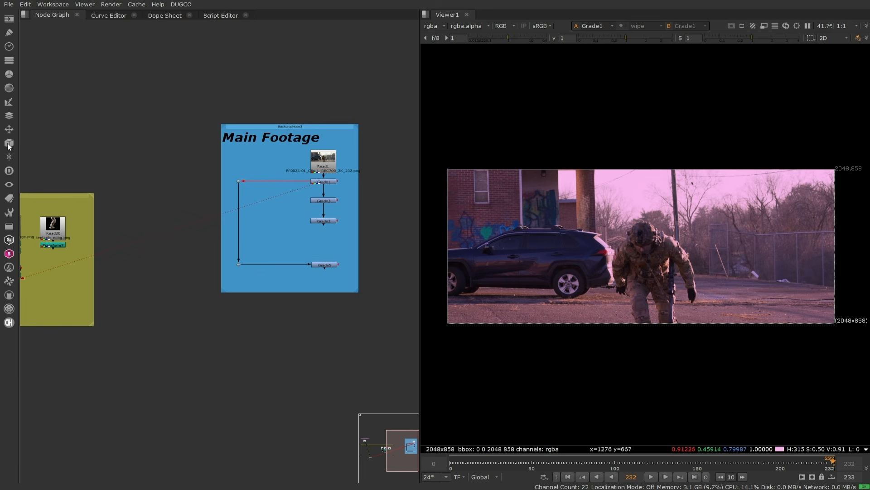
pyautogui.click(9, 157)
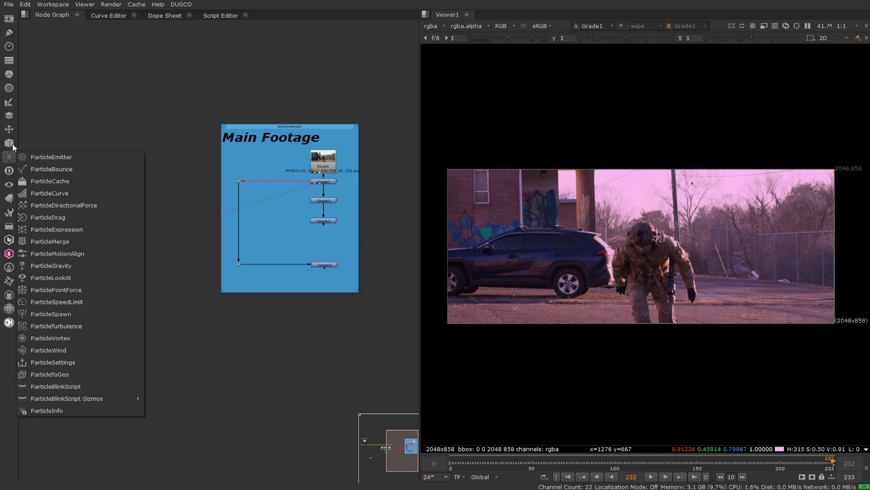
pyautogui.click(9, 171)
pyautogui.click(9, 171)
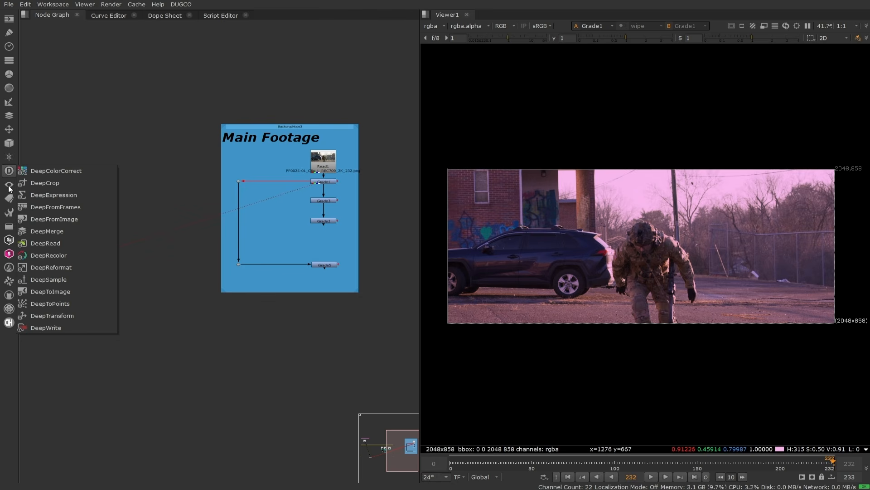
pyautogui.click(9, 186)
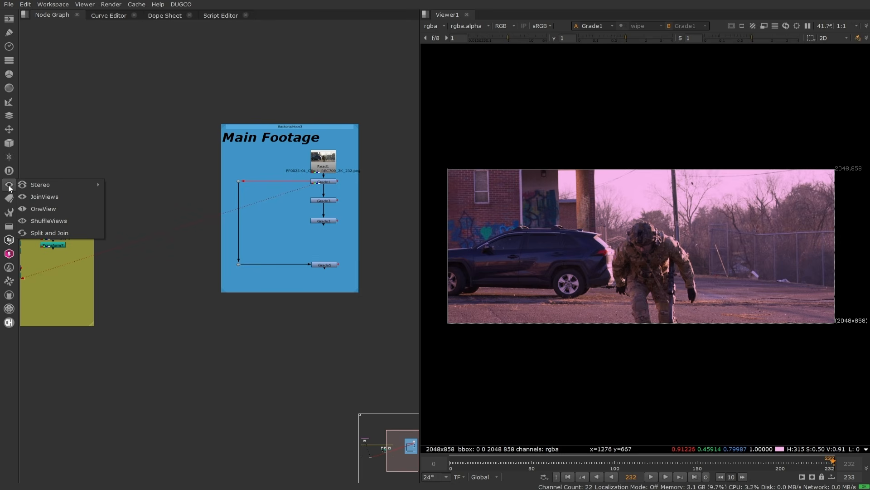
pyautogui.moveTo(10, 199)
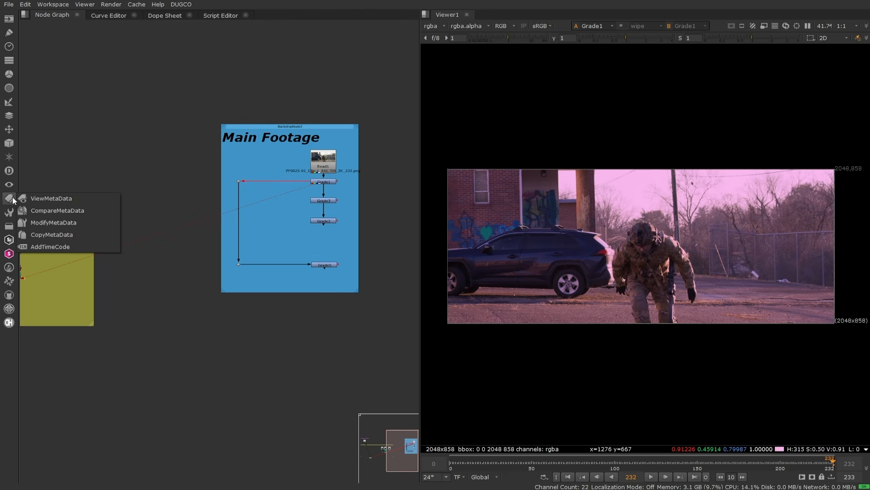
pyautogui.moveTo(9, 214)
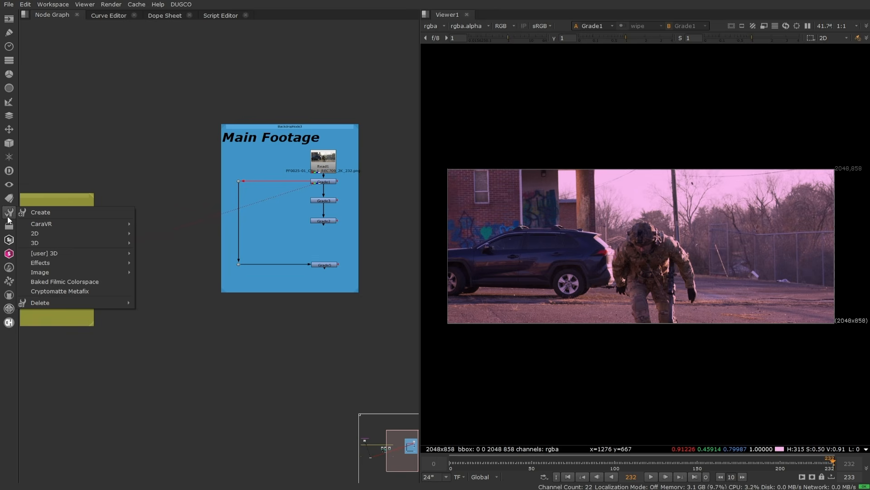
# Step: Add a StickyNote below the Main Footage backdrop and move its properties clear of the note
pyautogui.click(9, 229)
pyautogui.click(9, 229)
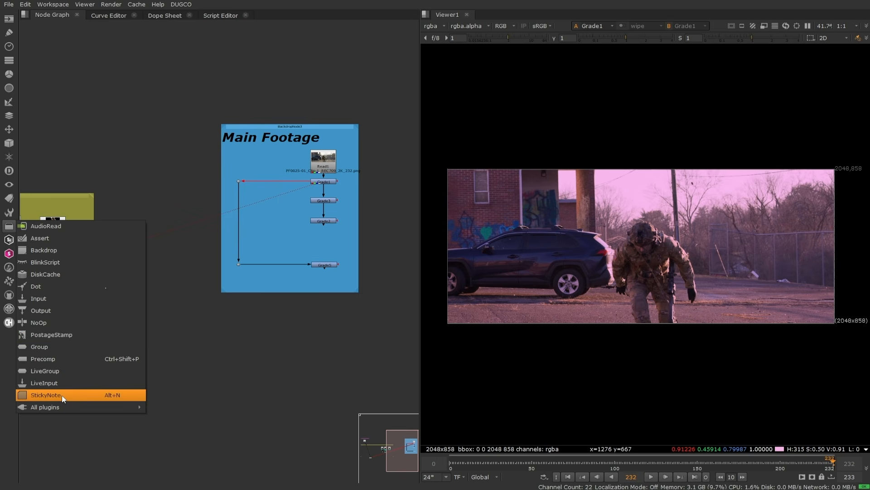
pyautogui.click(254, 363)
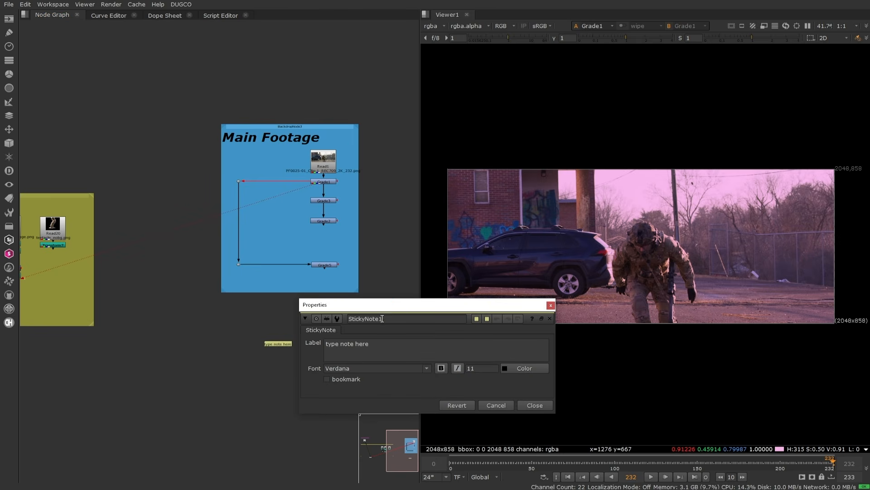
pyautogui.moveTo(387, 307); pyautogui.dragTo(213, 62)
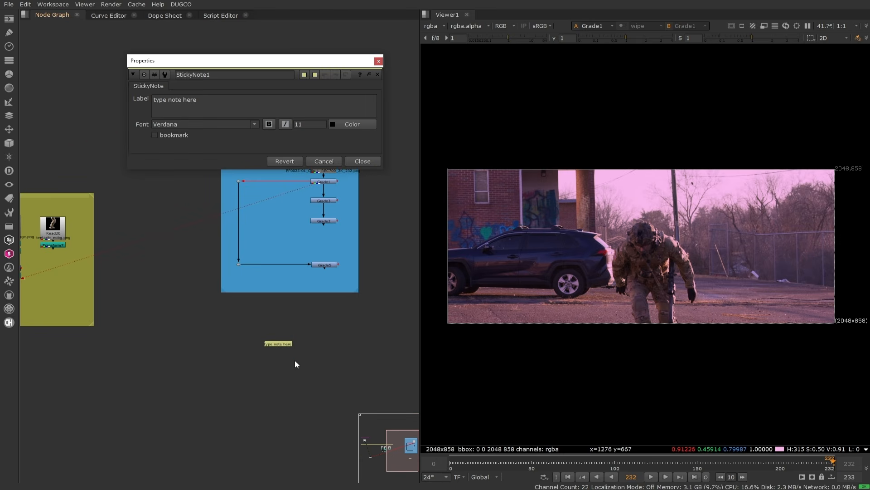
# Step: Replace the sticky note's placeholder label with "this is the part of the script that yadadayad"
pyautogui.scroll(3, 295, 358)
pyautogui.moveTo(198, 99); pyautogui.dragTo(133, 97)
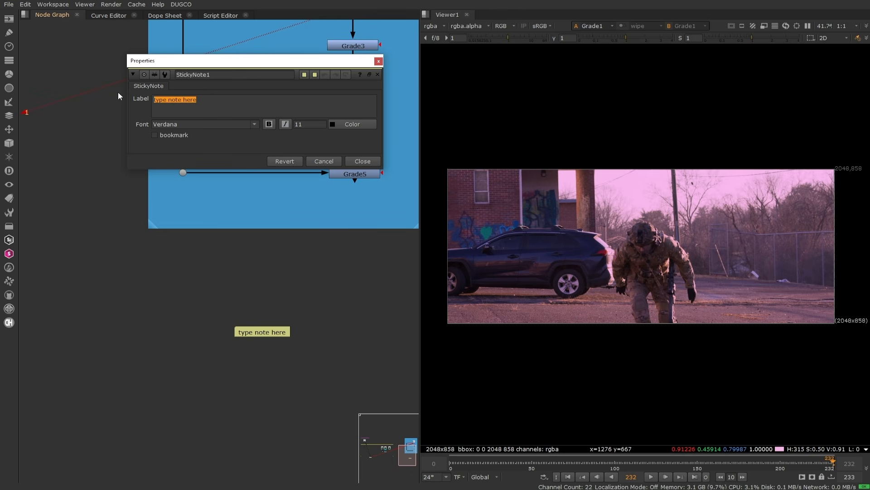
pyautogui.write('this is hte')
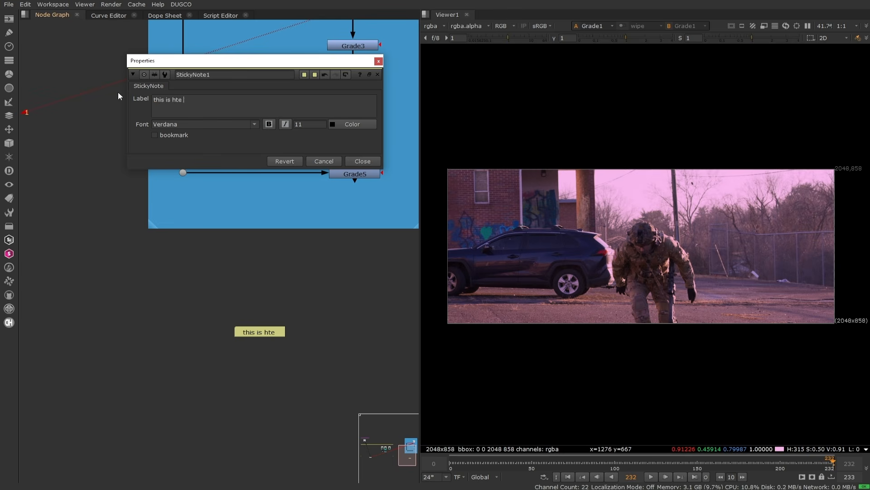
pyautogui.press('BackSpace')
pyautogui.press('BackSpace')
pyautogui.press('BackSpace')
pyautogui.write('the part of the script hat ya')
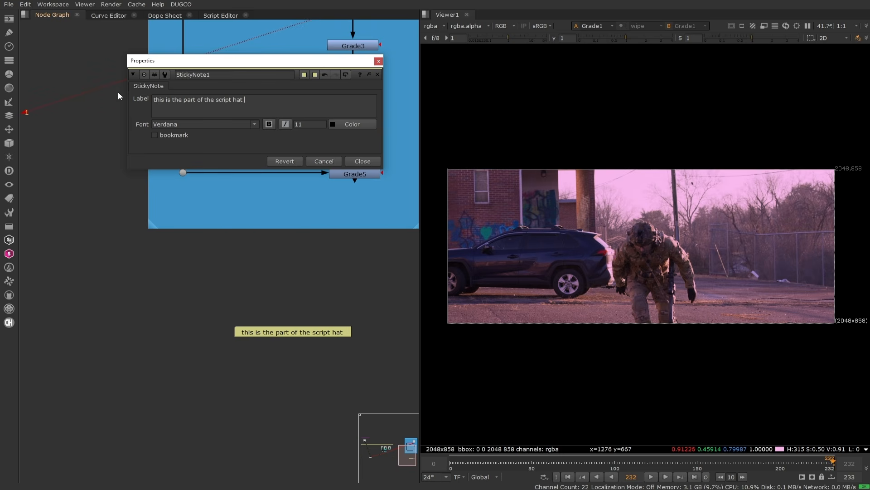
pyautogui.press('BackSpace')
pyautogui.press('BackSpace')
pyautogui.press('BackSpace')
pyautogui.press('BackSpace')
pyautogui.press('BackSpace')
pyautogui.press('BackSpace')
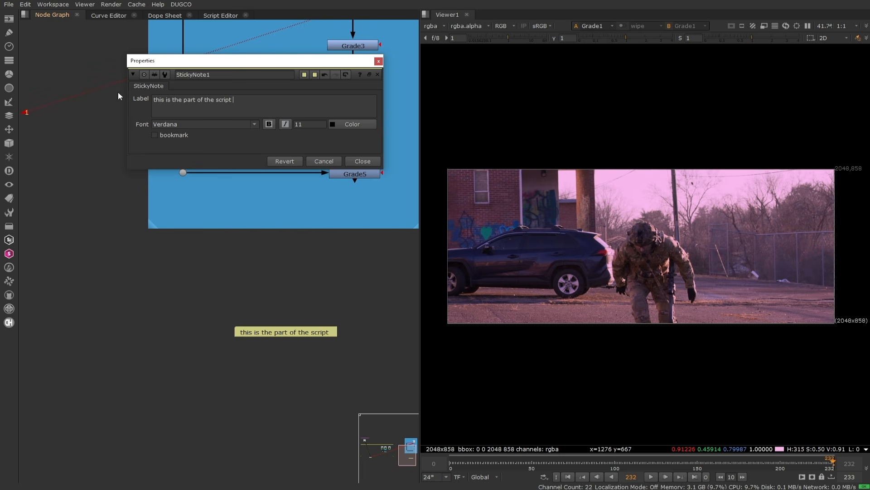
pyautogui.write('that yadadayad')
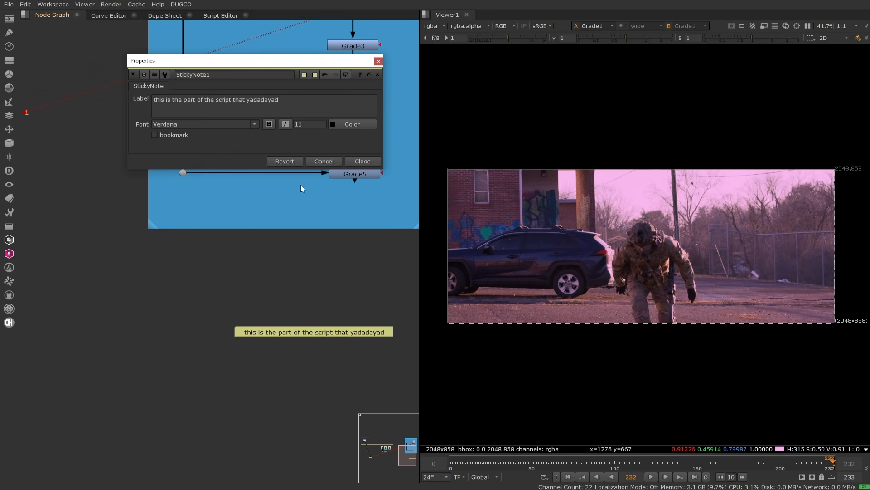
# Step: Append seven blank lines to the sticky note's label to make the note taller, and close its properties
pyautogui.scroll(3, 395, 339)
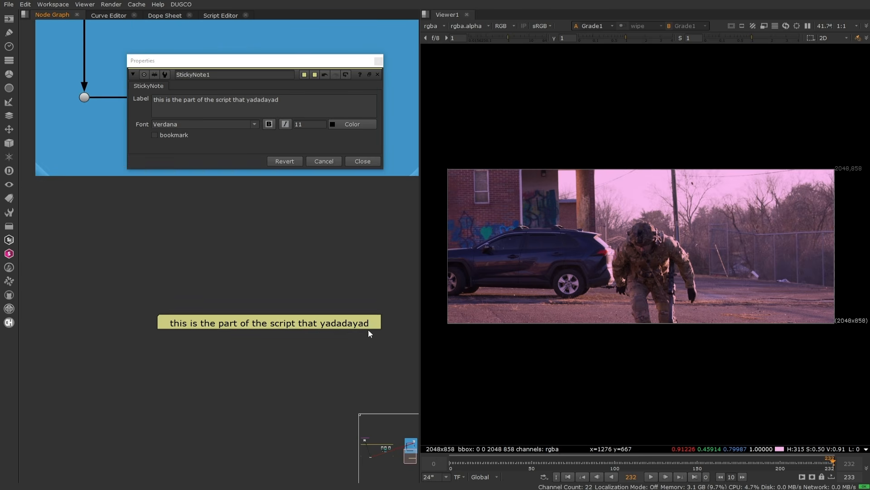
pyautogui.click(362, 323)
pyautogui.moveTo(362, 324); pyautogui.dragTo(363, 312)
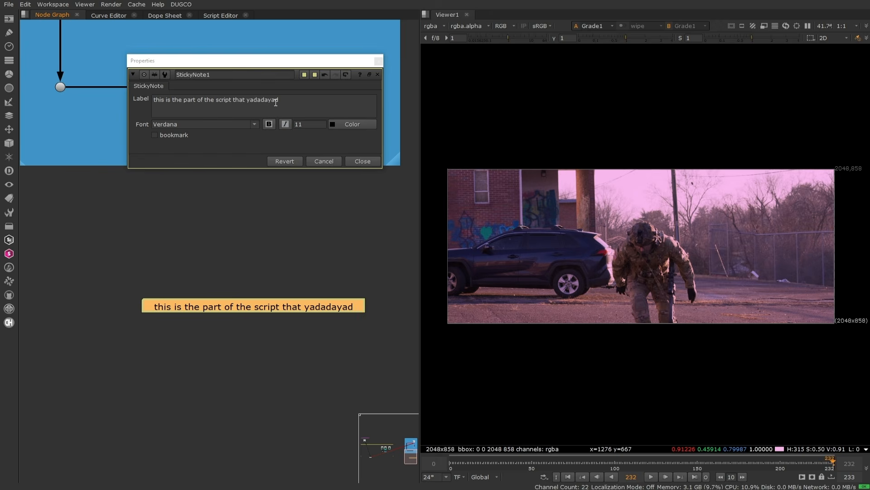
pyautogui.click(289, 101)
pyautogui.press('Return')
pyautogui.press('Return')
pyautogui.press('Return')
pyautogui.press('Return')
pyautogui.press('Return')
pyautogui.press('Return')
pyautogui.press('Return')
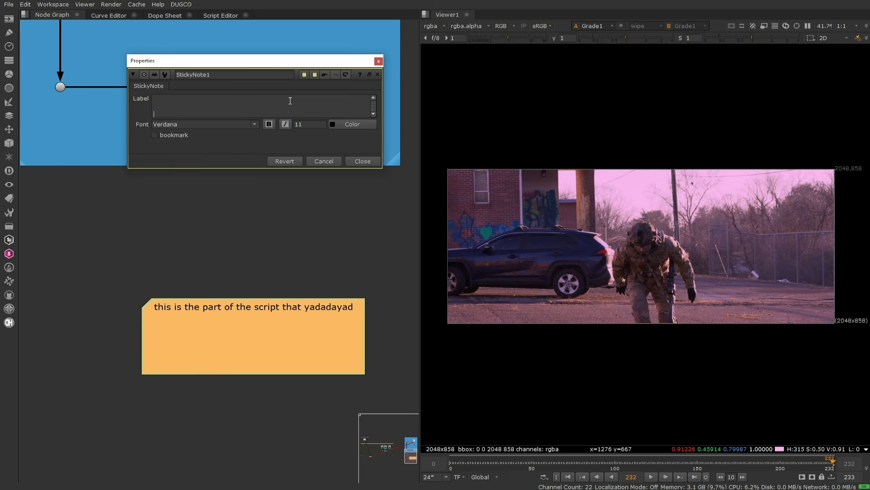
pyautogui.moveTo(271, 170); pyautogui.dragTo(272, 251)
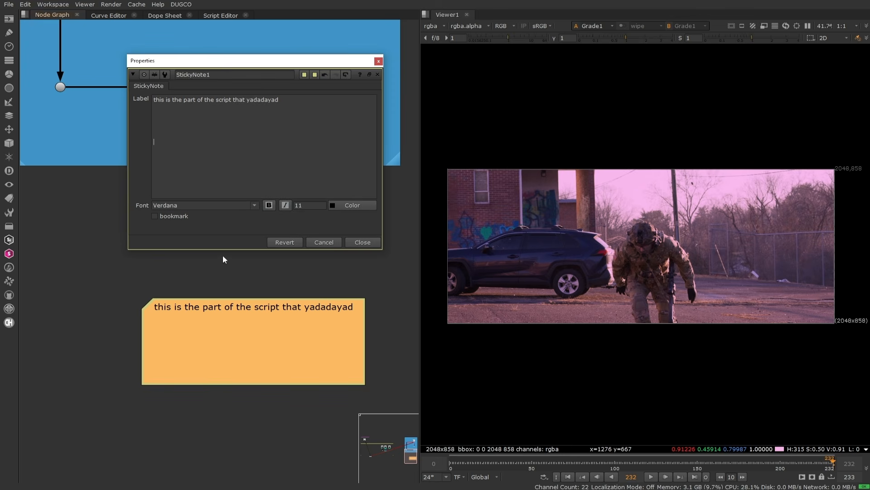
pyautogui.click(362, 241)
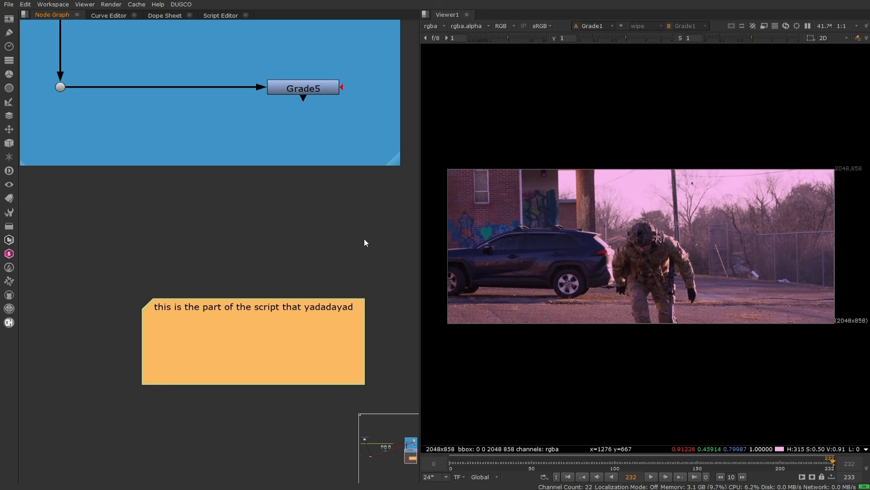
# Step: Resize the Main Footage backdrop by its two lower corners and its upper-right corner, keeping all its nodes inside
pyautogui.scroll(-4, 353, 181)
pyautogui.moveTo(350, 140); pyautogui.dragTo(325, 209, button='middle')
pyautogui.scroll(1, 331, 169)
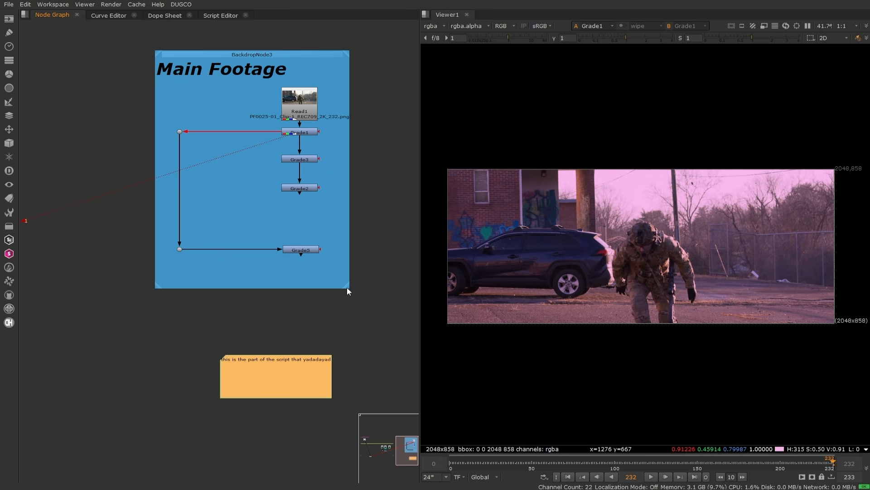
pyautogui.moveTo(348, 287); pyautogui.dragTo(362, 269)
pyautogui.moveTo(358, 281); pyautogui.dragTo(356, 284)
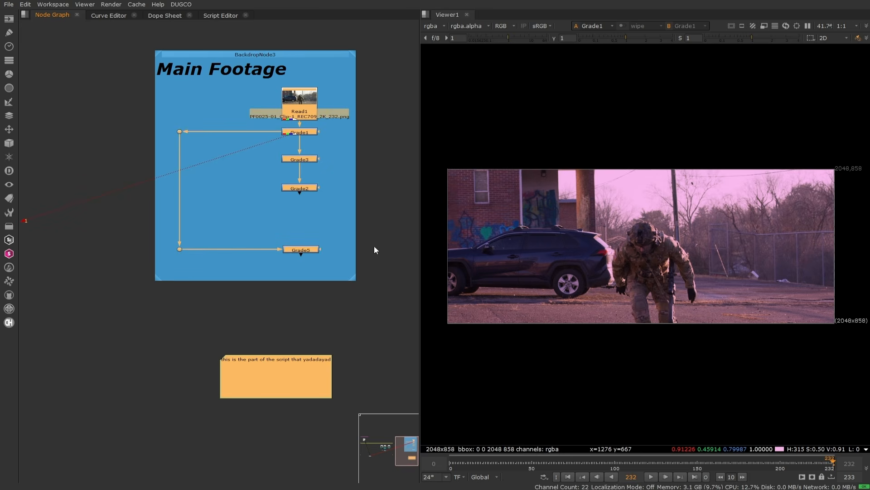
pyautogui.moveTo(157, 278)
pyautogui.mouseDown()
pyautogui.moveTo(166, 282)
pyautogui.moveTo(147, 284)
pyautogui.mouseUp()
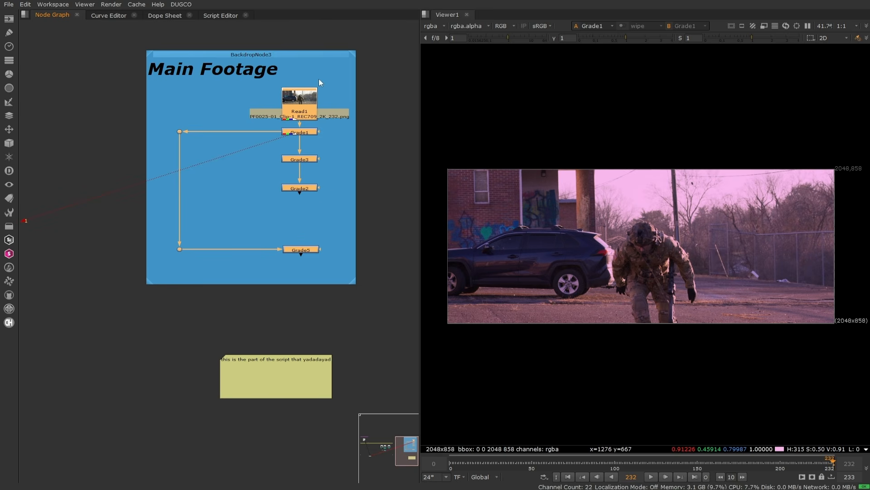
pyautogui.moveTo(354, 54)
pyautogui.mouseDown()
pyautogui.moveTo(338, 89)
pyautogui.moveTo(349, 56)
pyautogui.moveTo(342, 57)
pyautogui.mouseUp()
# Step: Move the sticky note beside the upper-right edge of the Main Footage backdrop and deselect it
pyautogui.moveTo(260, 388); pyautogui.dragTo(394, 88)
pyautogui.click(369, 162)
pyautogui.scroll(-2, 357, 171)
pyautogui.moveTo(357, 172); pyautogui.dragTo(315, 190, button='middle')
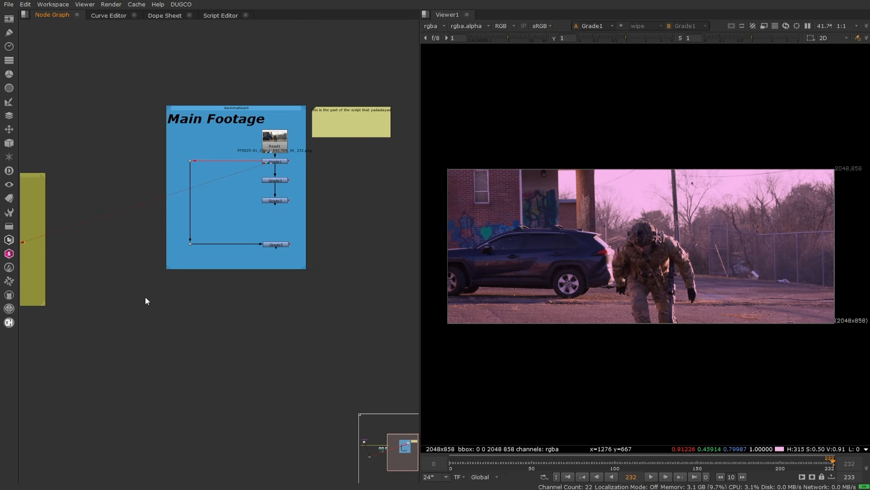
# Step: Look through the Cattery node categories, including Depth Estimation, Inpainting and Segmentation, and close the list
pyautogui.click(9, 295)
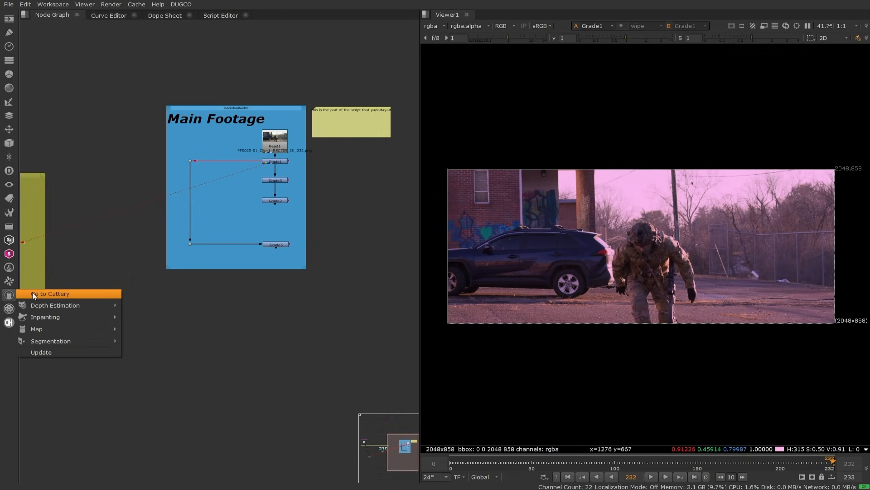
pyautogui.moveTo(74, 305)
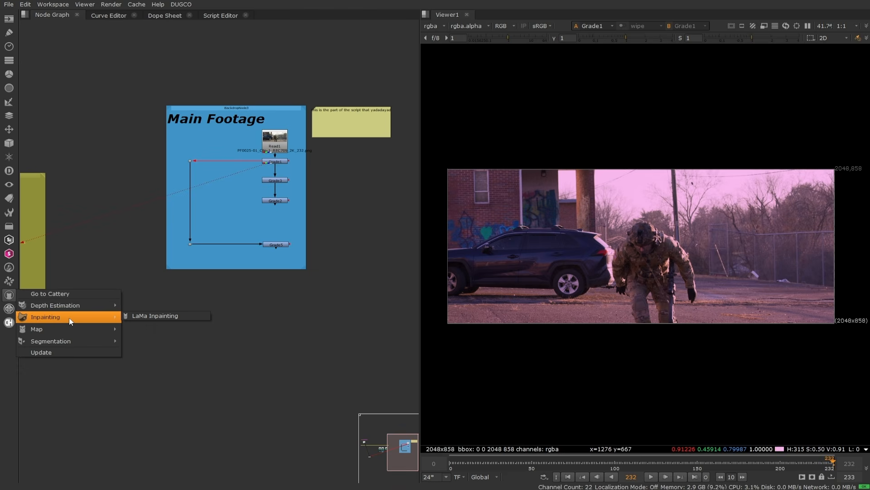
pyautogui.moveTo(67, 346)
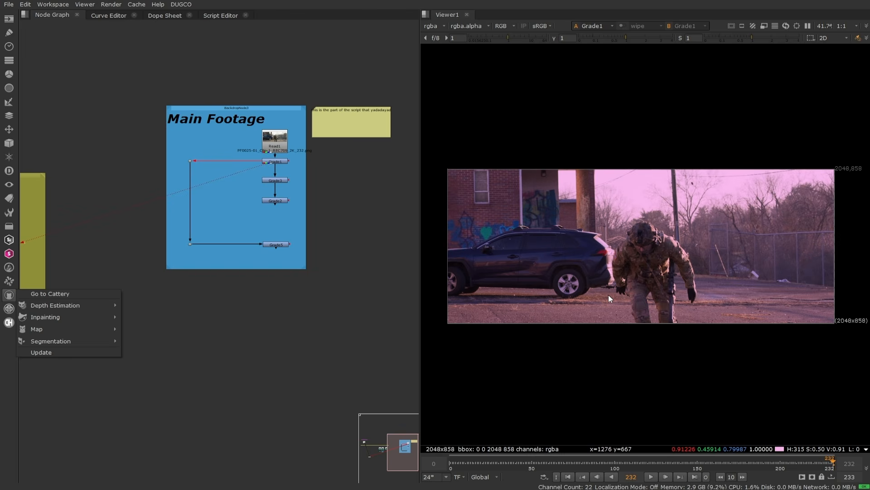
pyautogui.moveTo(102, 338)
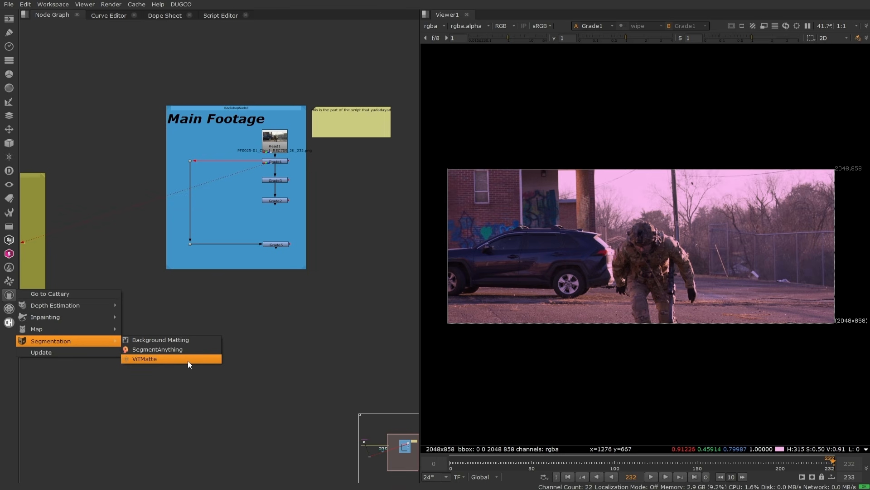
pyautogui.click(668, 270)
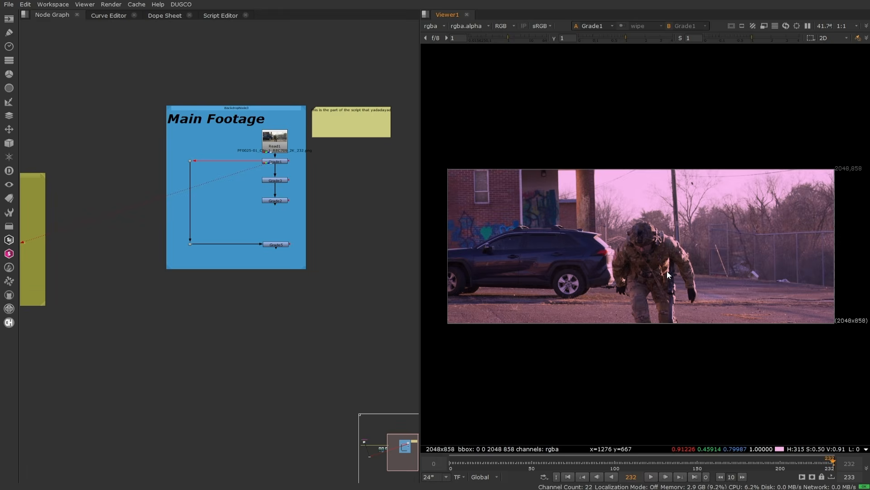
# Step: Go to the first frame and view the mood board image from the purple backdrop, framing all four references
pyautogui.scroll(-2, 360, 234)
pyautogui.moveTo(194, 265); pyautogui.dragTo(357, 271, button='middle')
pyautogui.moveTo(142, 161); pyautogui.dragTo(158, 164, button='middle')
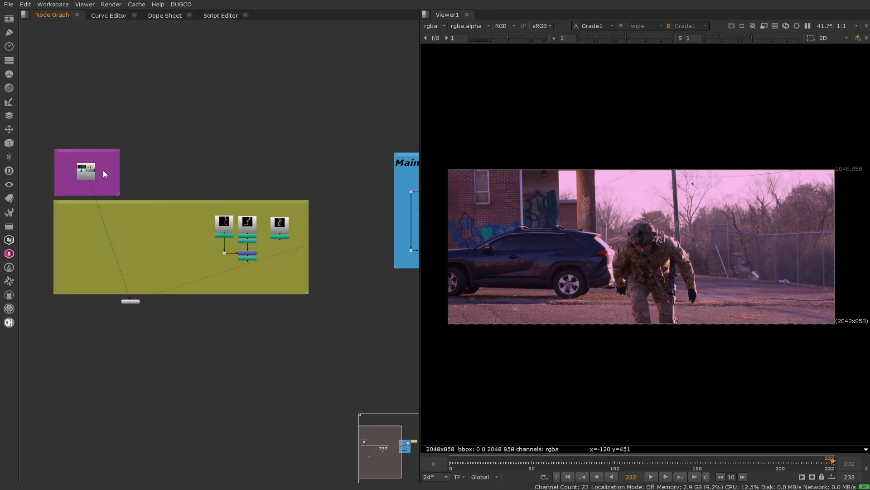
pyautogui.scroll(3, 103, 170)
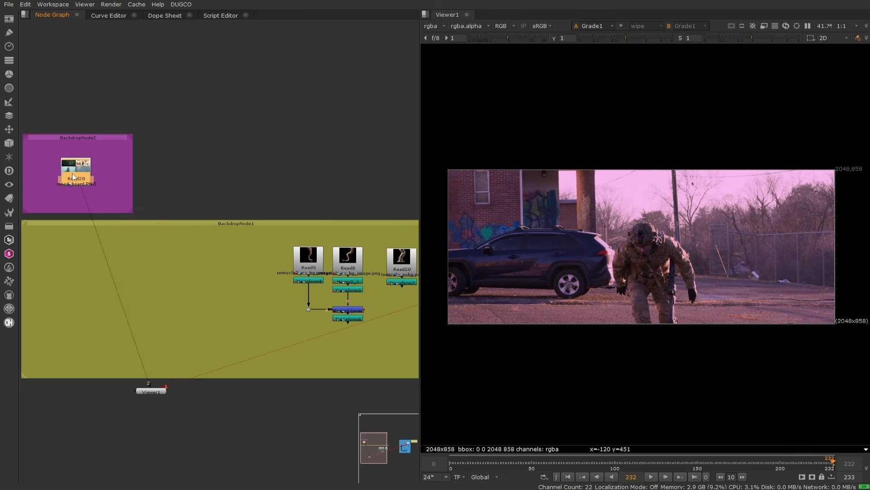
pyautogui.scroll(-2, 267, 203)
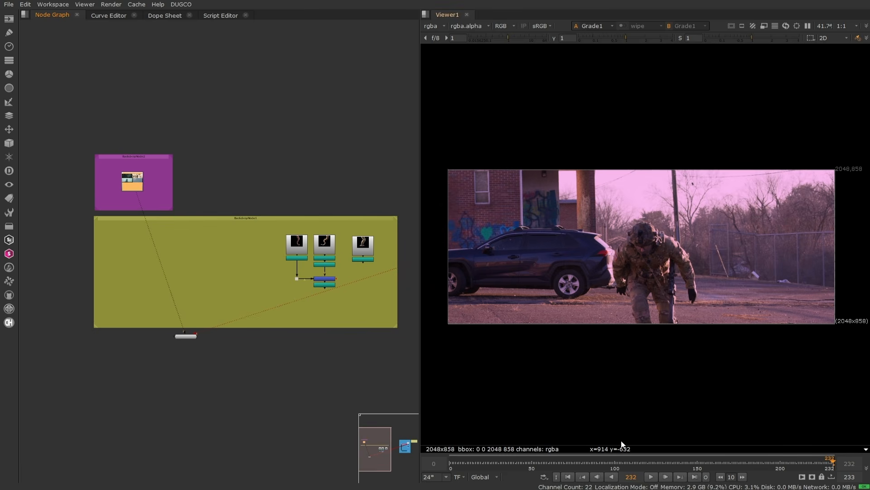
pyautogui.click(569, 476)
pyautogui.click(138, 184)
pyautogui.press('1')
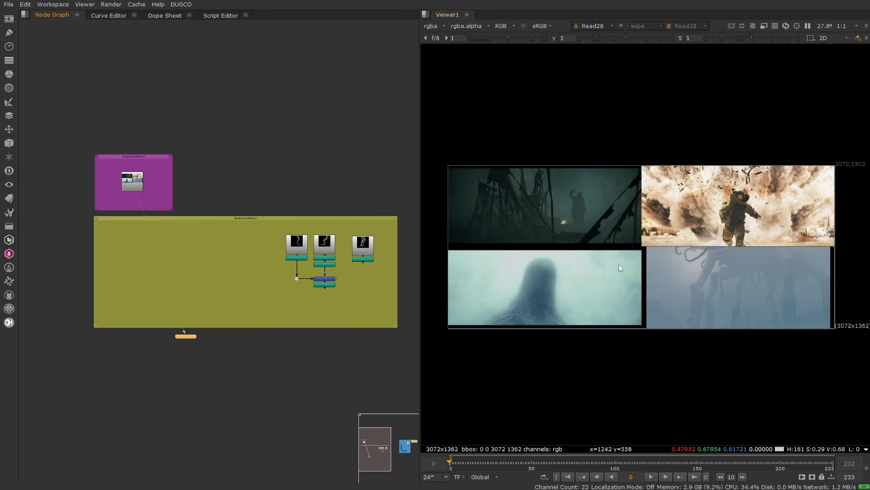
pyautogui.scroll(1, 768, 266)
pyautogui.scroll(-1, 716, 249)
pyautogui.moveTo(716, 249); pyautogui.dragTo(744, 251, button='middle')
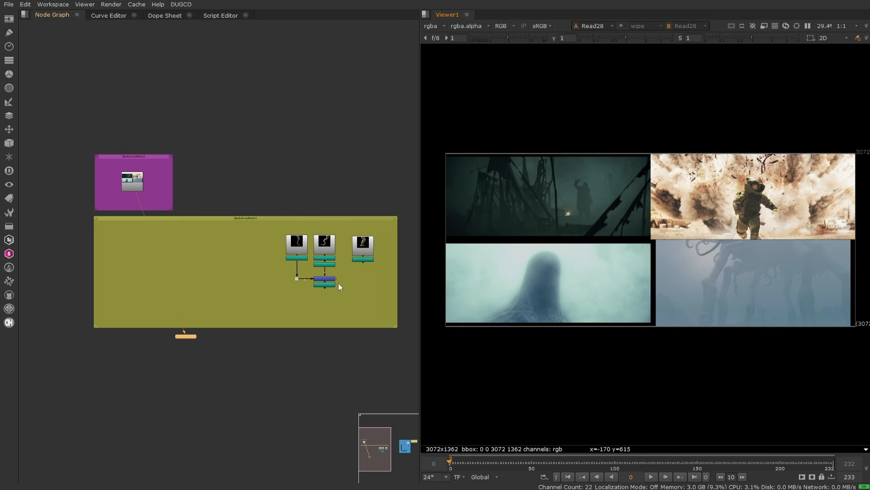
# Step: View the original soldier plate from the Read node in the Main Footage backdrop
pyautogui.click(367, 300)
pyautogui.moveTo(344, 178); pyautogui.dragTo(335, 181, button='middle')
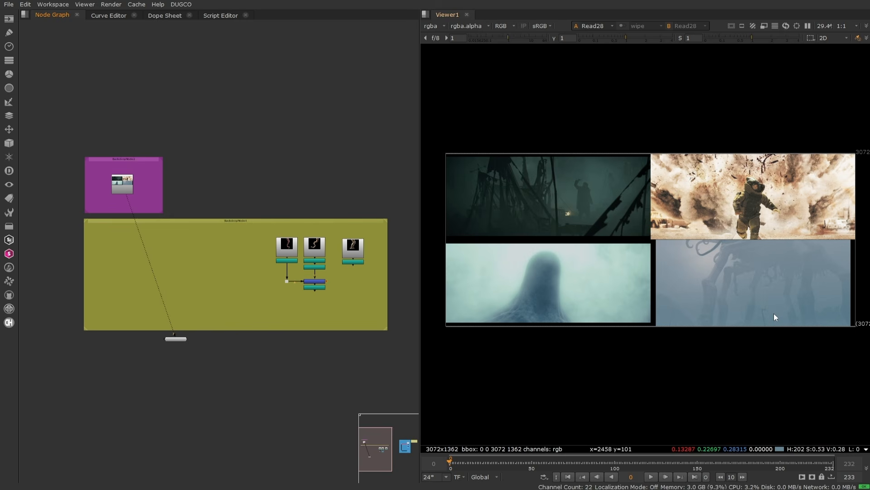
pyautogui.click(121, 182)
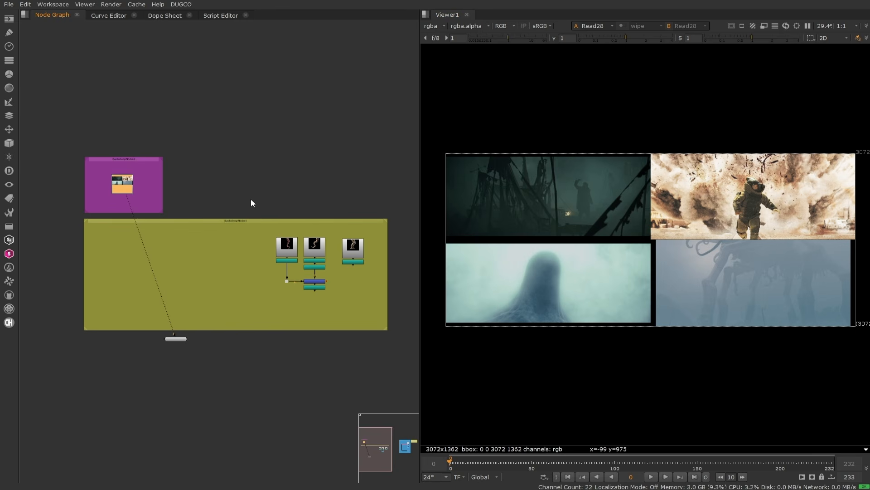
pyautogui.moveTo(364, 353); pyautogui.dragTo(122, 352, button='middle')
pyautogui.click(344, 195)
pyautogui.press('1')
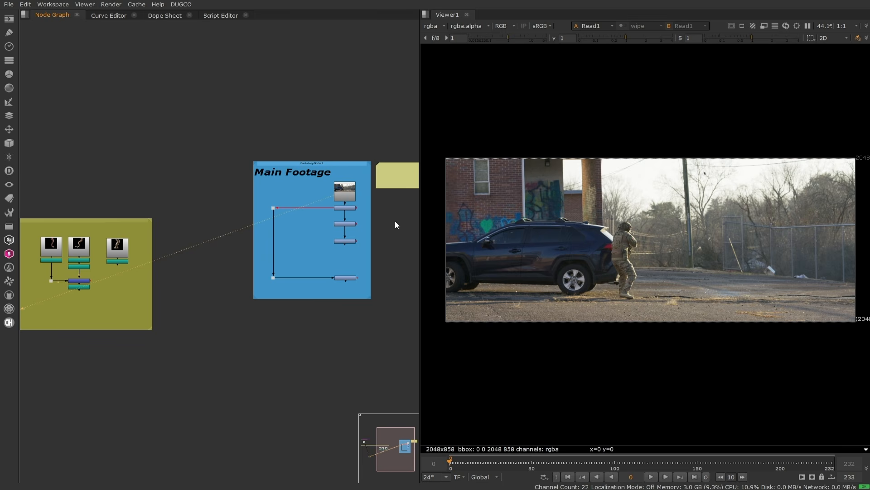
# Step: Switch to the ActionVFX website in the browser and open its free practice footage library
pyautogui.moveTo(388, 488)
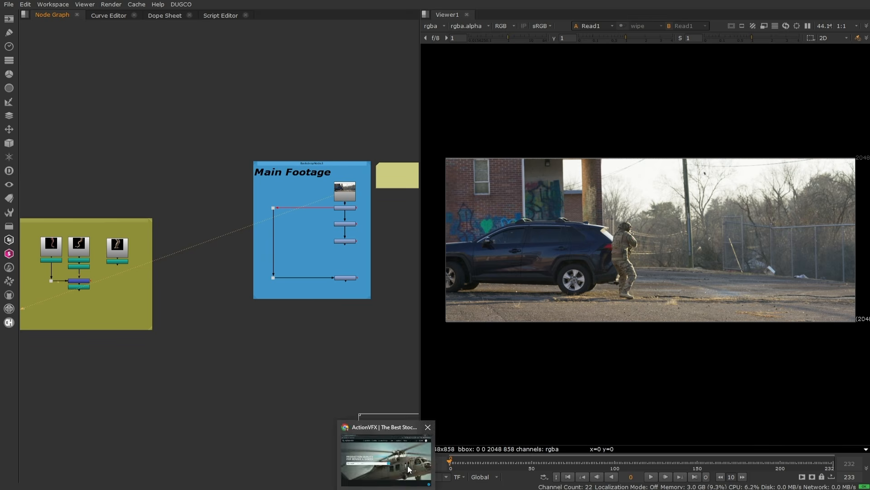
pyautogui.click(407, 467)
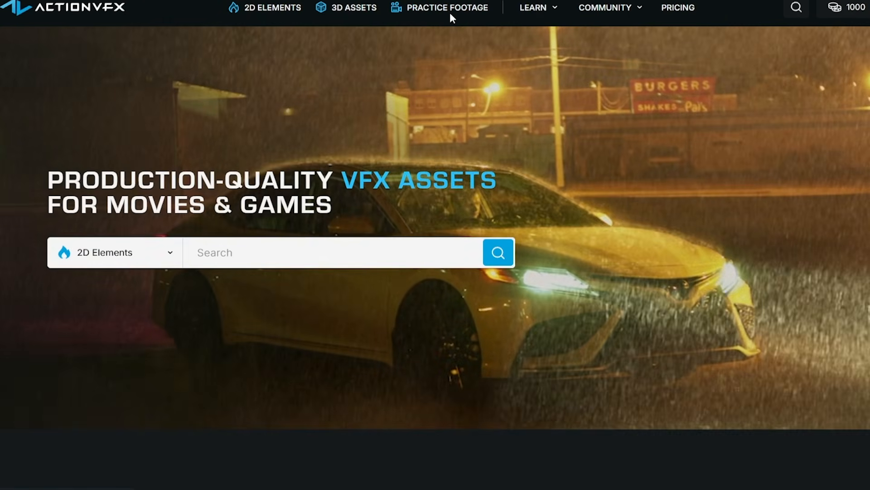
pyautogui.click(451, 9)
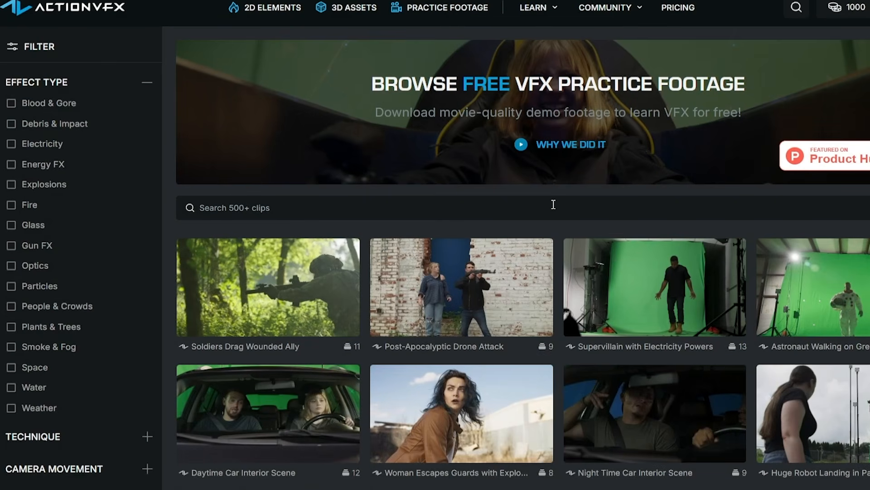
pyautogui.scroll(-5, 554, 202)
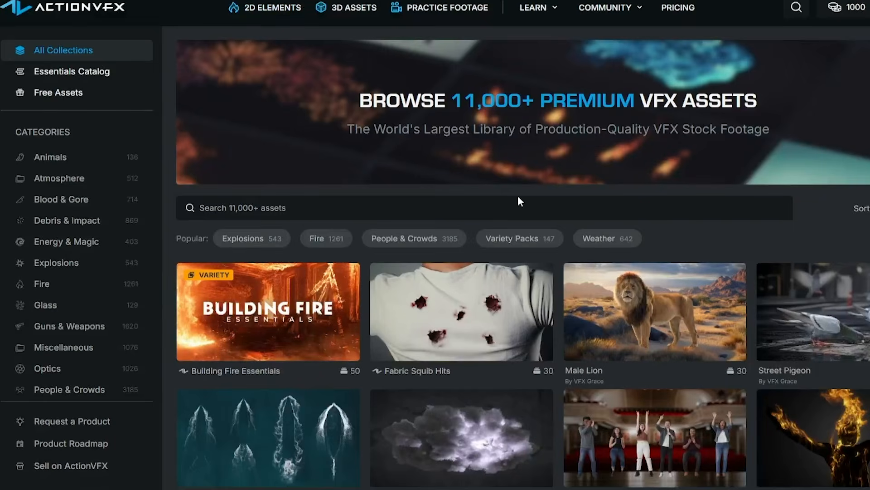
# Step: Browse all collections of 2D elements on ActionVFX, examining the available fire, smoke, explosion, debris and weather assets
pyautogui.scroll(-12, 559, 181)
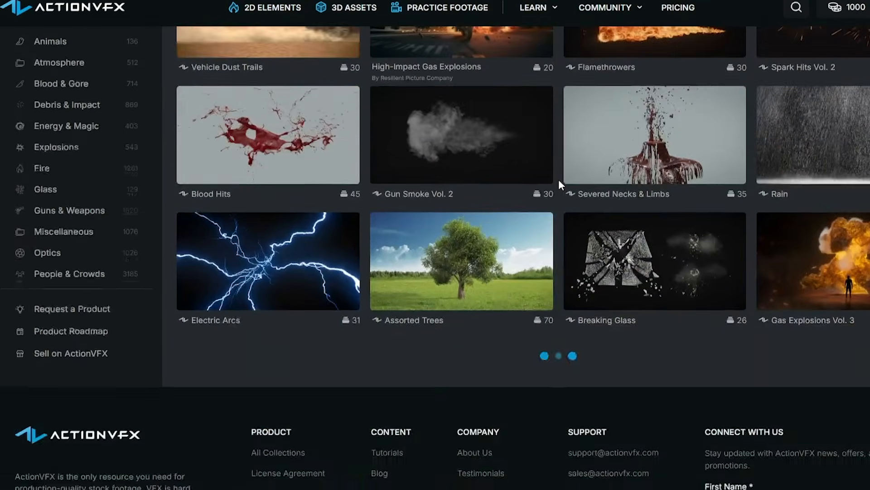
pyautogui.scroll(-3, 559, 179)
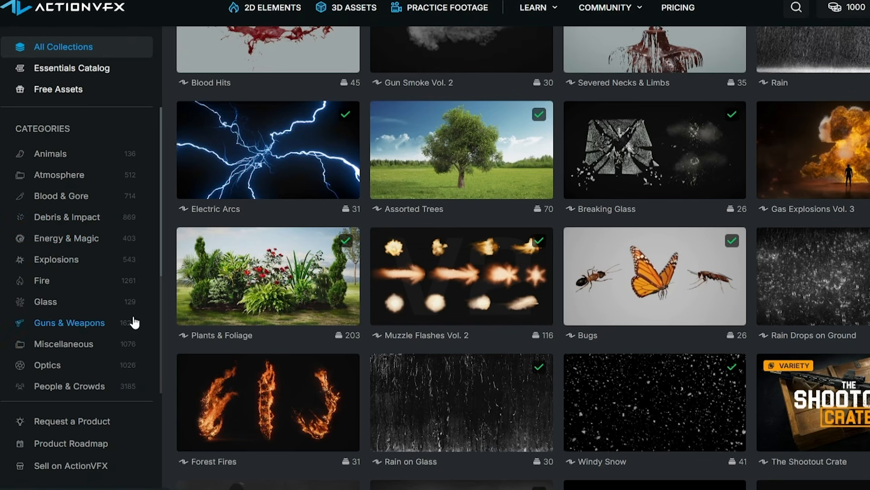
pyautogui.scroll(-3, 537, 265)
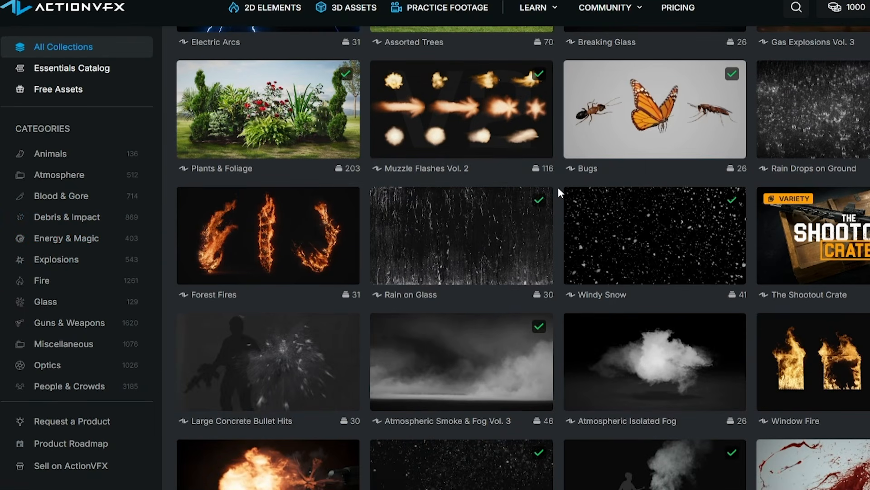
pyautogui.scroll(-2, 558, 186)
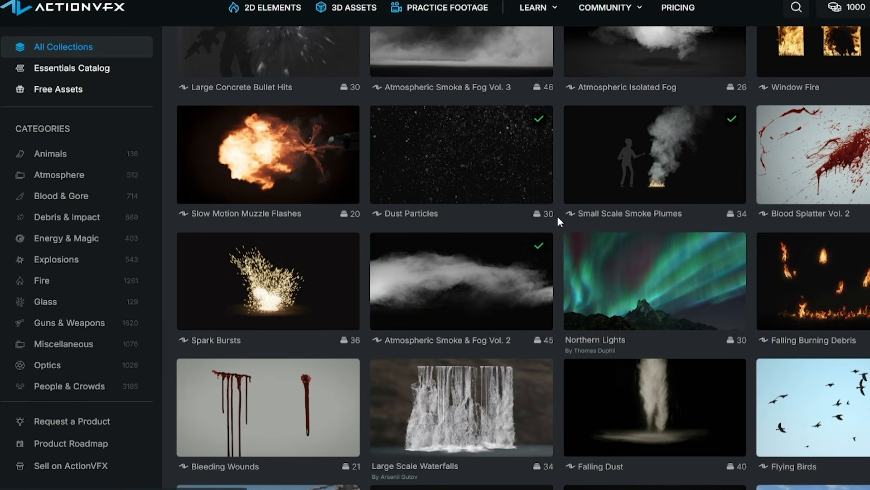
pyautogui.scroll(-9, 557, 216)
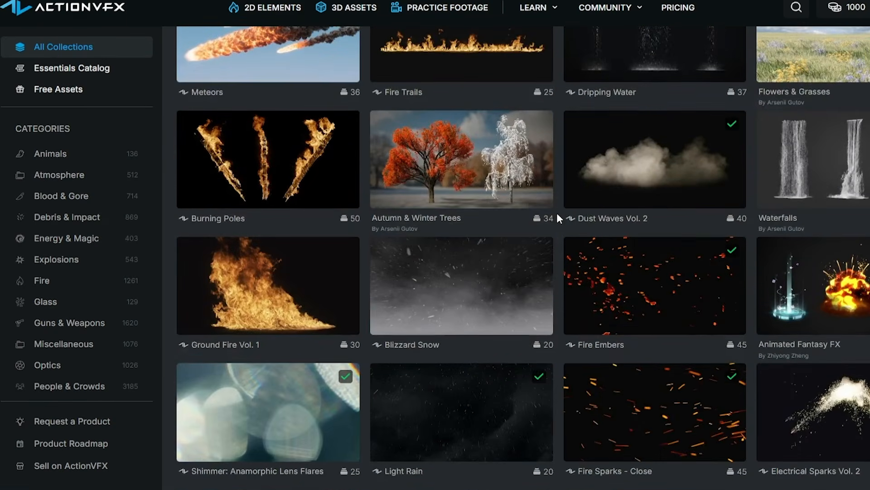
pyautogui.scroll(-7, 557, 214)
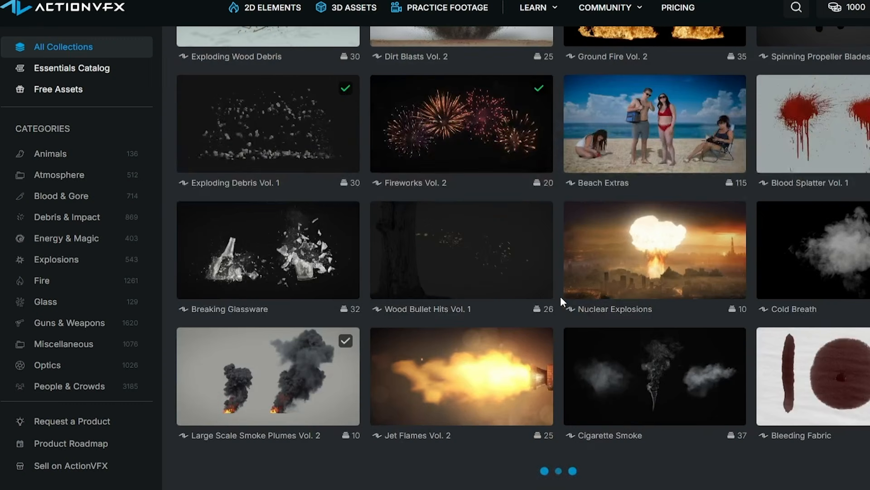
pyautogui.scroll(-3, 561, 295)
pyautogui.scroll(-3, 572, 267)
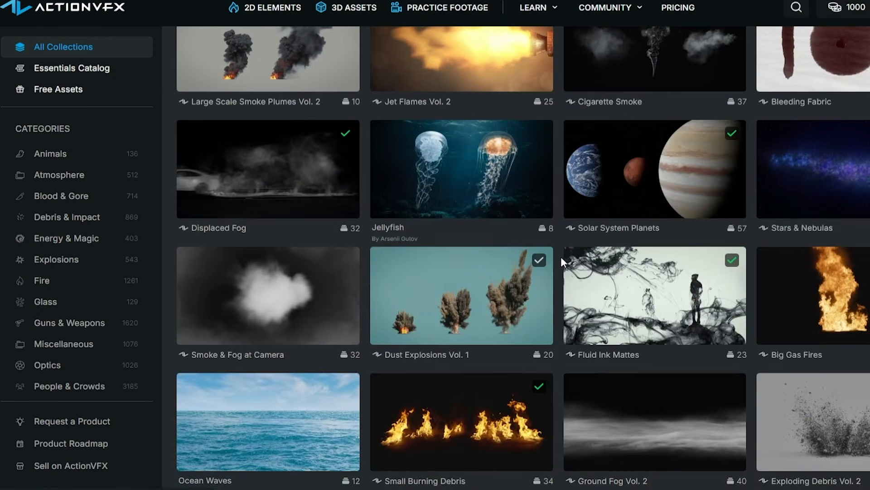
pyautogui.scroll(-6, 561, 256)
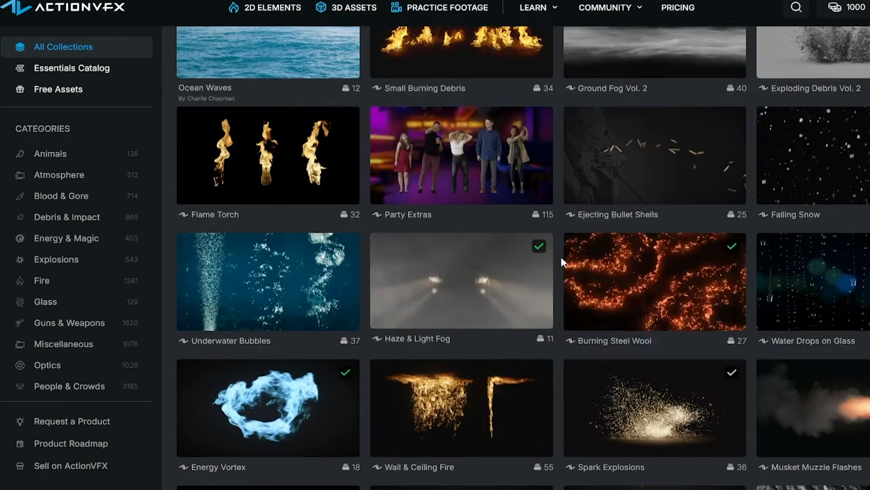
pyautogui.scroll(-2, 561, 256)
pyautogui.scroll(-6, 562, 256)
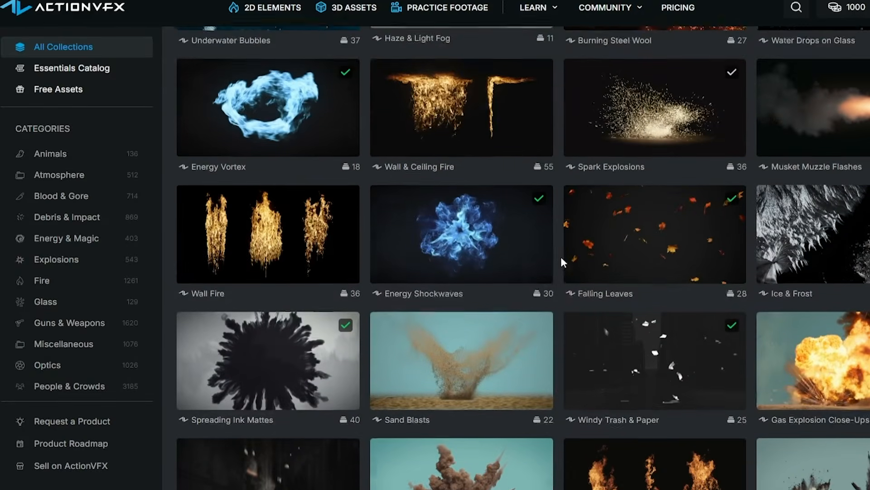
pyautogui.scroll(-3, 561, 257)
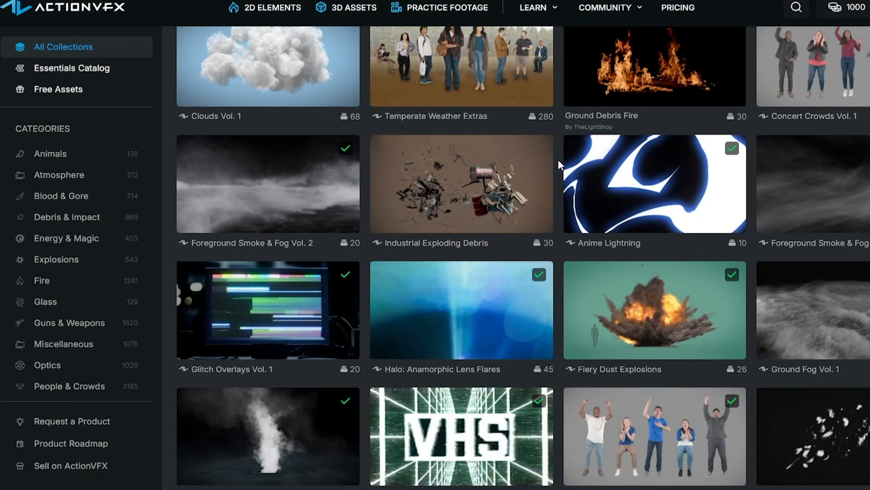
pyautogui.scroll(-4, 559, 161)
pyautogui.scroll(-2, 557, 161)
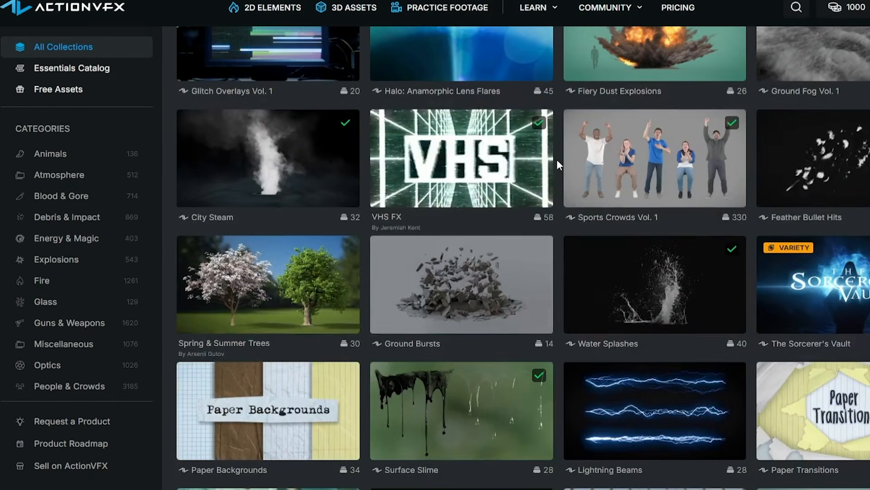
pyautogui.scroll(-2, 556, 159)
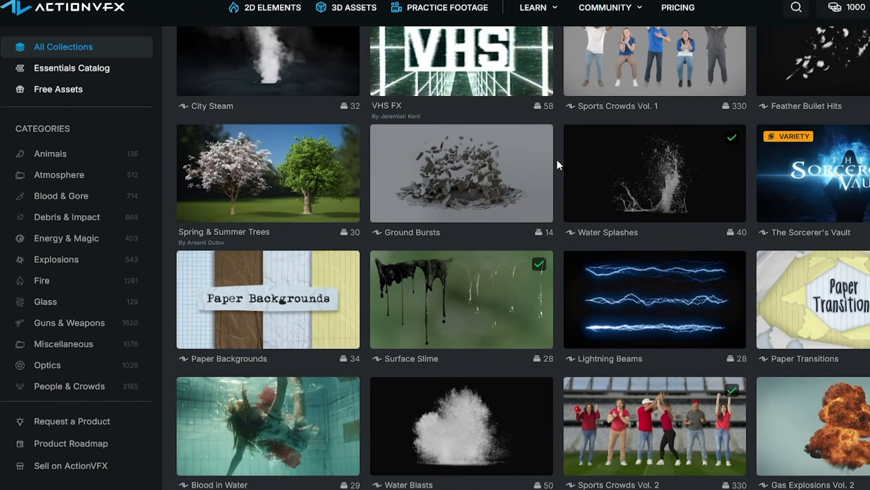
pyautogui.scroll(-7, 556, 162)
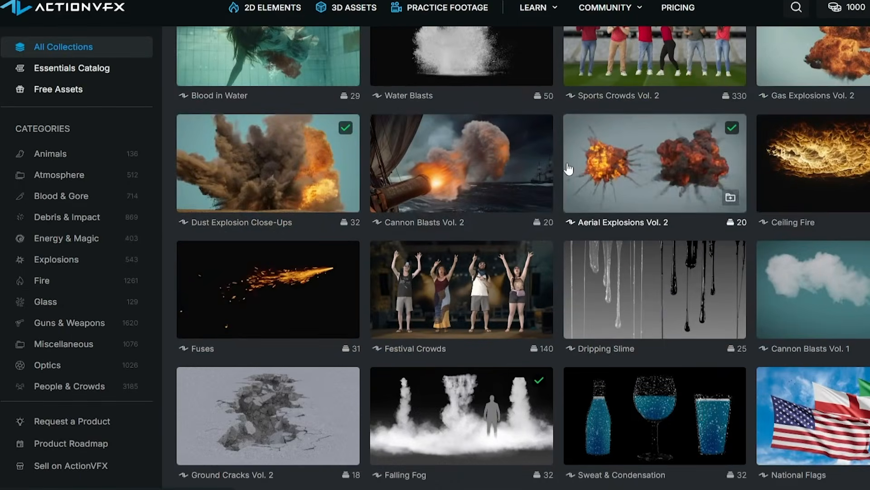
pyautogui.scroll(-2, 568, 168)
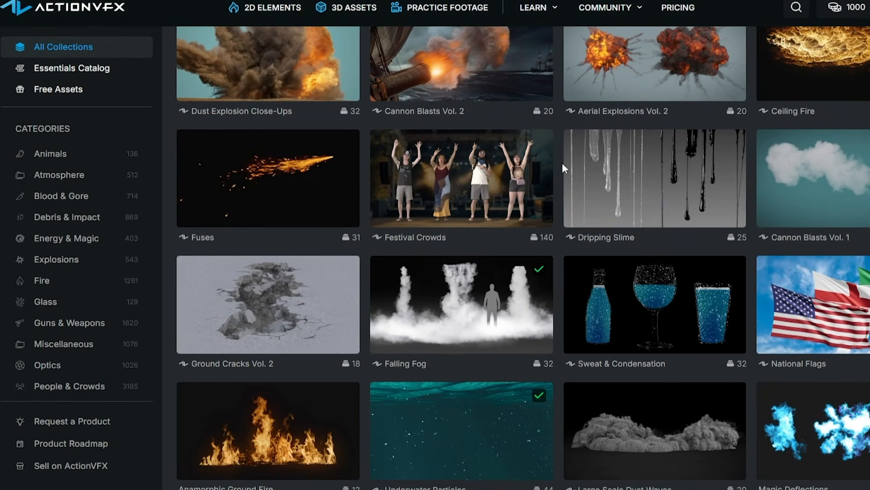
pyautogui.scroll(-3, 563, 163)
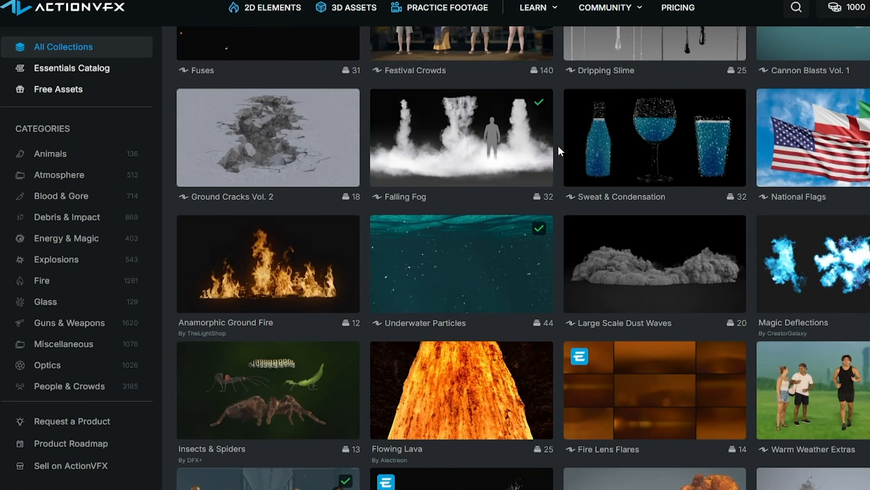
pyautogui.scroll(-2, 559, 146)
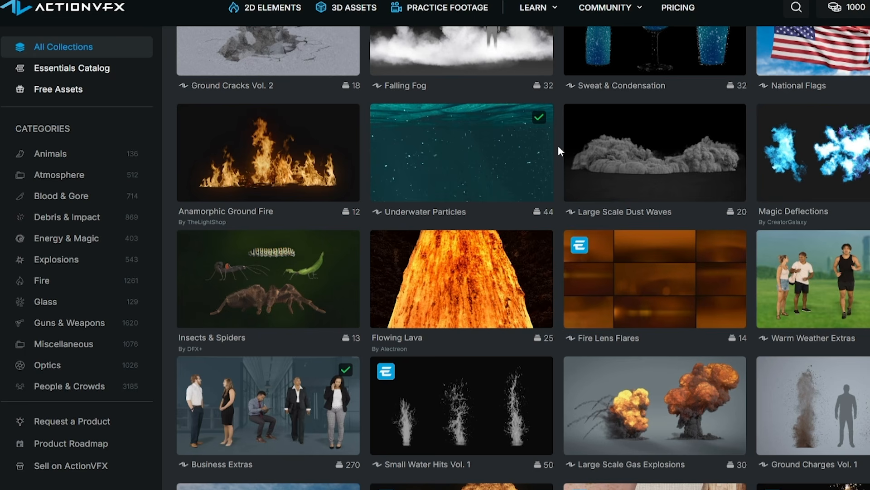
pyautogui.scroll(-2, 559, 145)
pyautogui.scroll(-4, 563, 214)
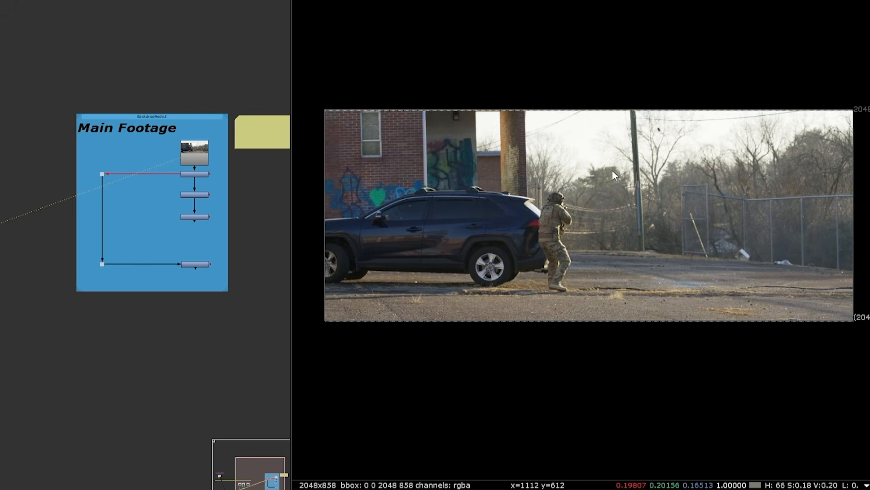
pyautogui.moveTo(612, 172); pyautogui.dragTo(603, 176, button='middle')
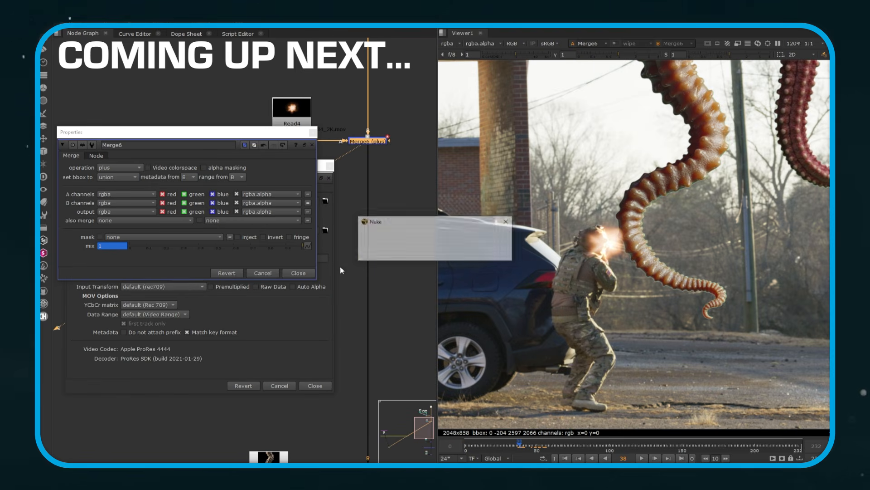
pyautogui.click(456, 252)
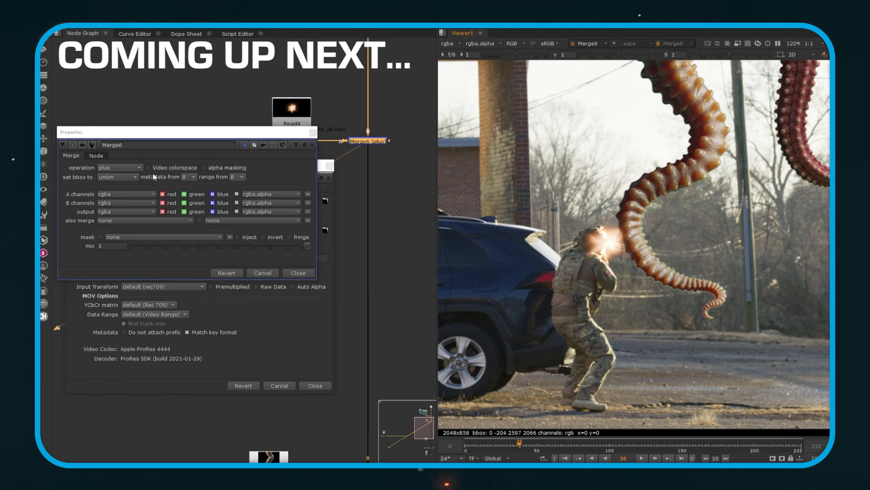